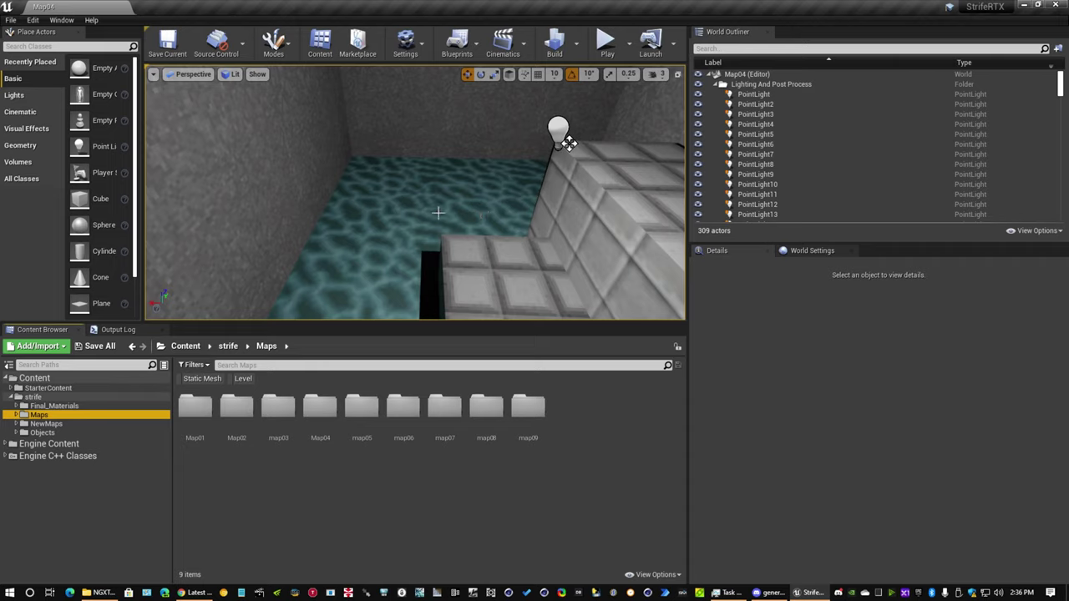
Look around the Map04 level, examining its green-lit room, dark halls and floor reflections, and check its listed actors.
right_drag(391, 219, 610, 150)
right_drag(415, 192, 259, 205)
right_drag(505, 167, 547, 167)
right_drag(415, 192, 530, 167)
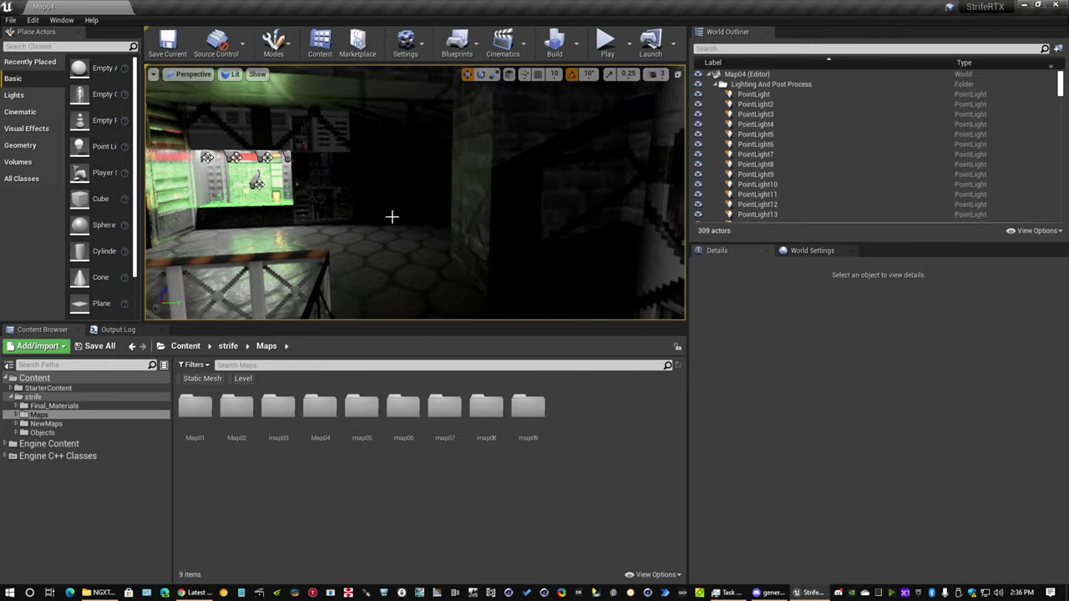
right_drag(389, 209, 288, 209)
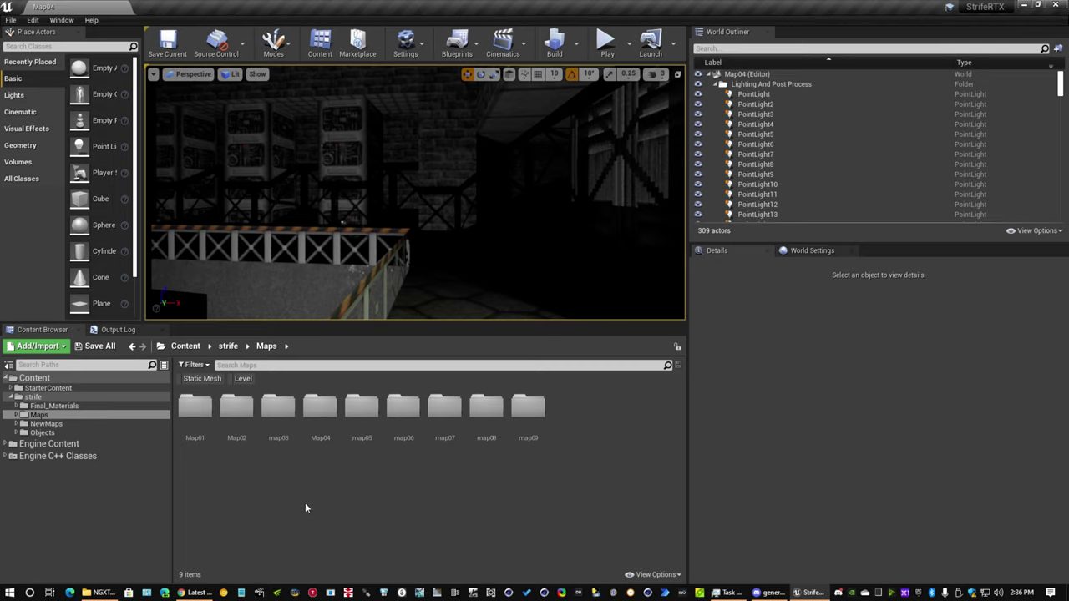
right_drag(510, 234, 652, 206)
right_drag(468, 231, 495, 227)
scroll(832, 194, down, 3)
Open the Map01 level from the strife Maps folder and move forward into its dark corridor.
double_click(195, 410)
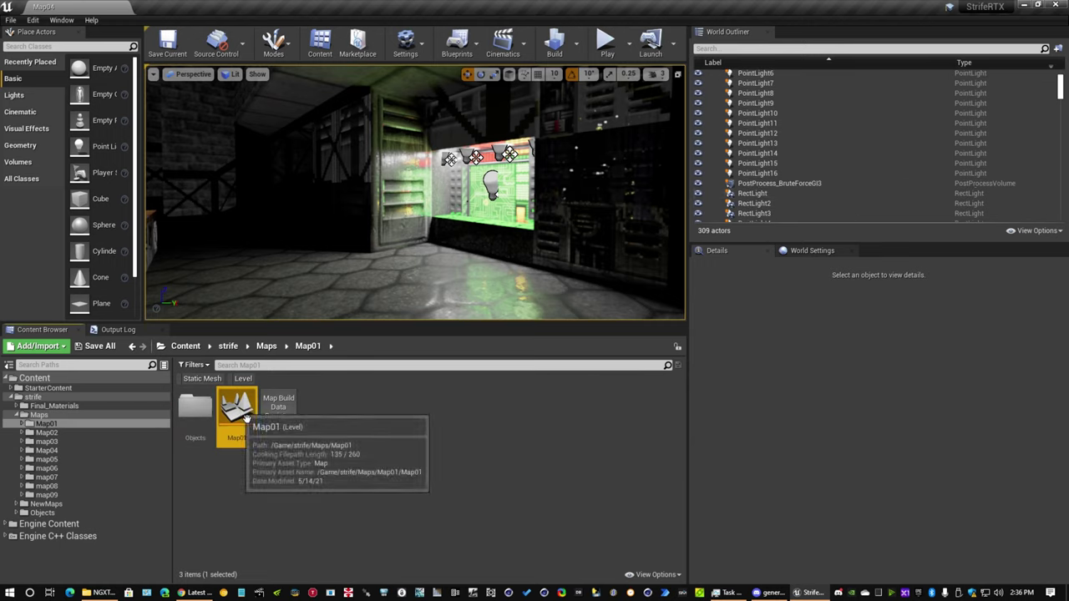
double_click(236, 413)
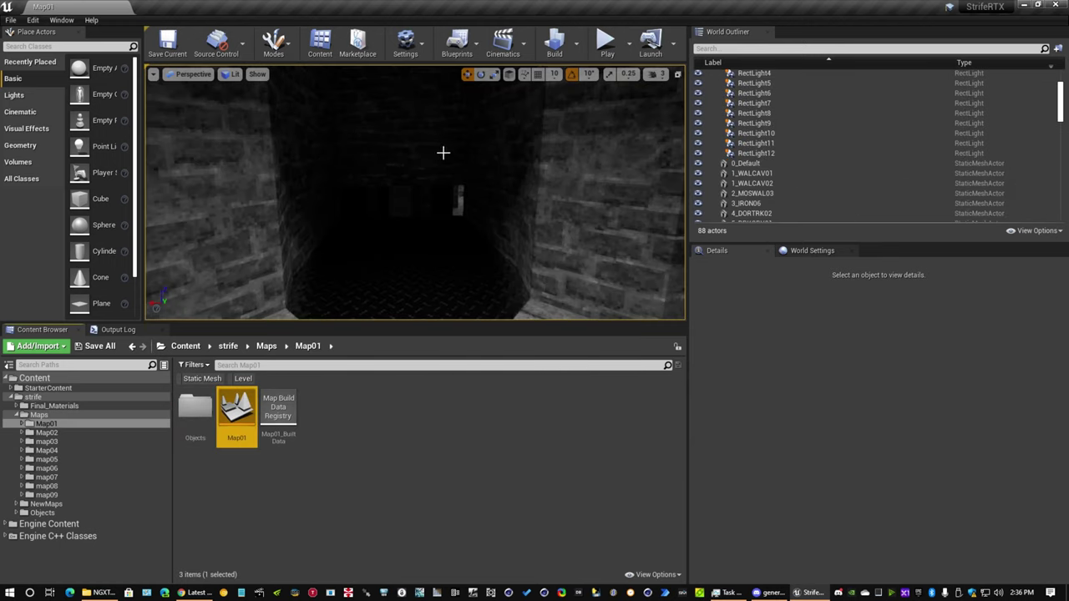
mouse_move(420, 223)
right_down()
mouse_move(622, 219)
mouse_move(359, 219)
mouse_move(401, 230)
mouse_move(422, 222)
right_up()
key(w)
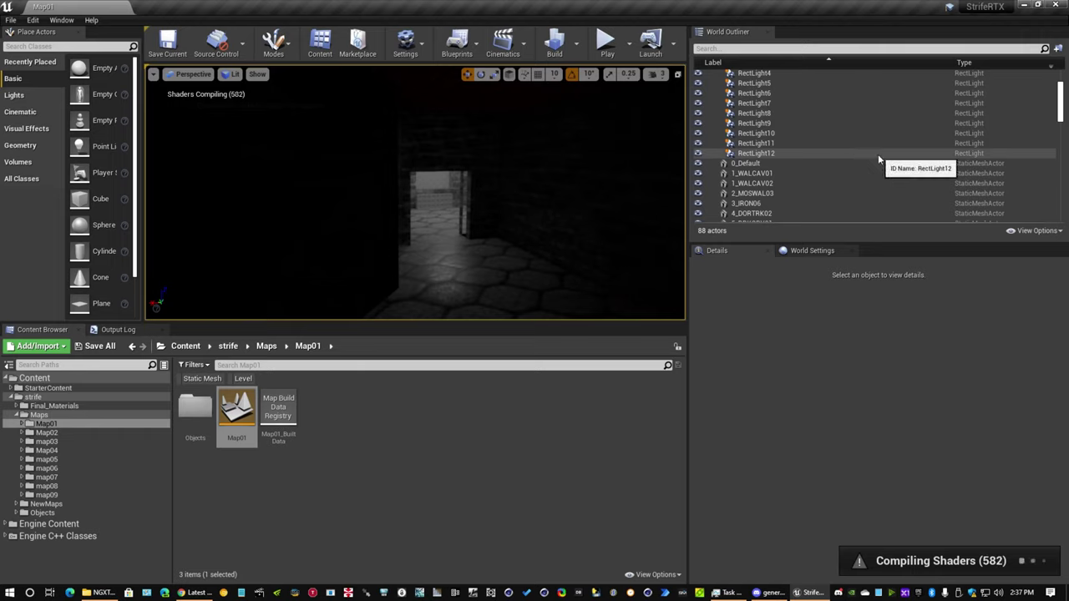
Select PostProcess_BruteForceGI4 and expand its Ray Tracing Global Illumination settings.
scroll(877, 154, up, 3)
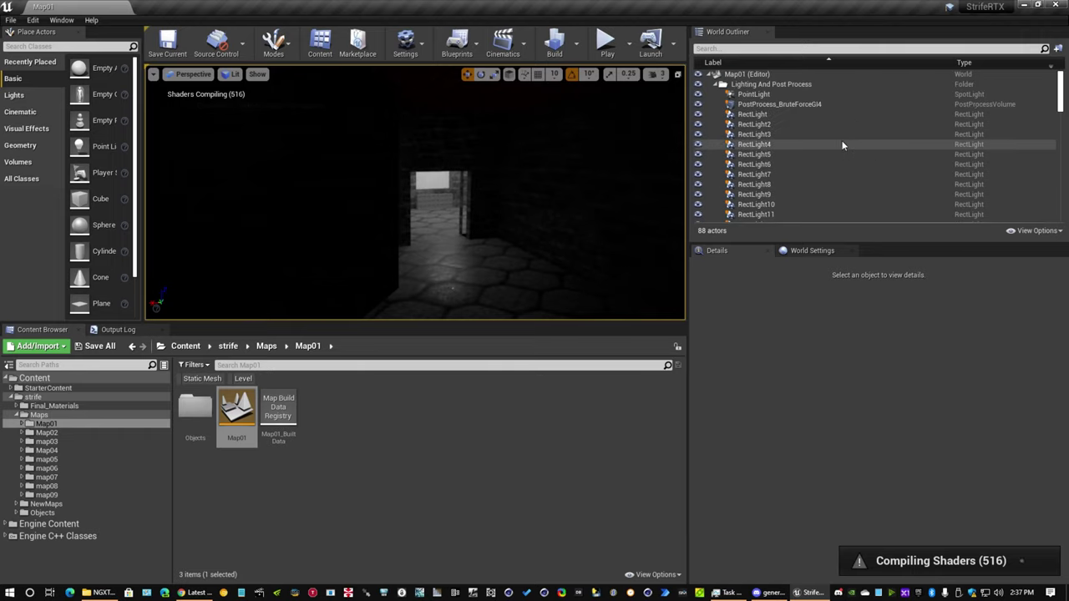
click(803, 104)
scroll(744, 394, down, 10)
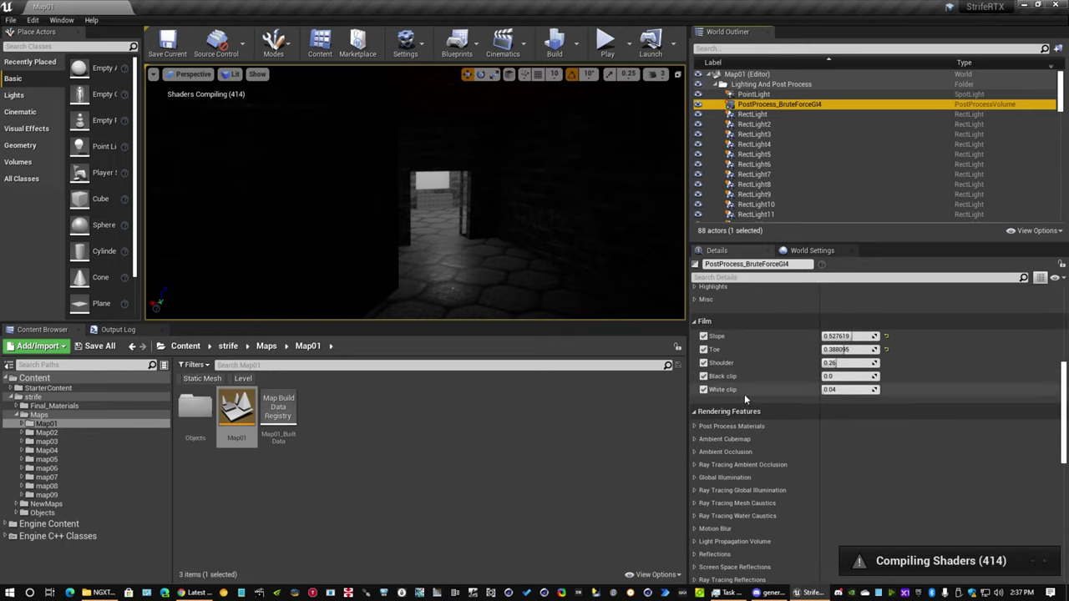
scroll(744, 394, down, 3)
click(739, 384)
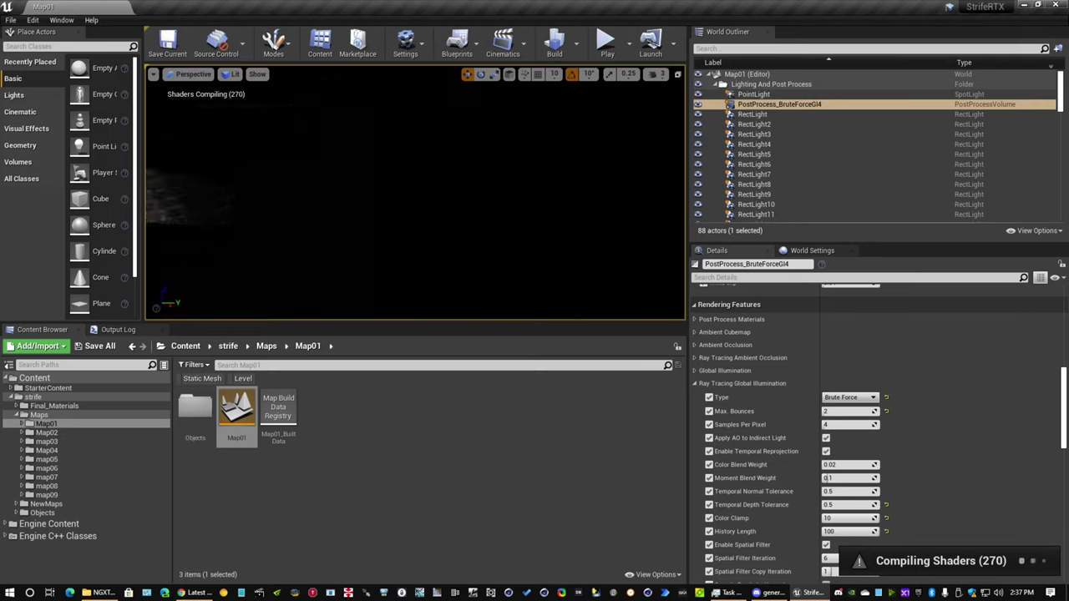
Show the FPS counter in the viewport and bring a lit brick wall of Map01 into view.
right_drag(415, 192, 664, 271)
click(154, 74)
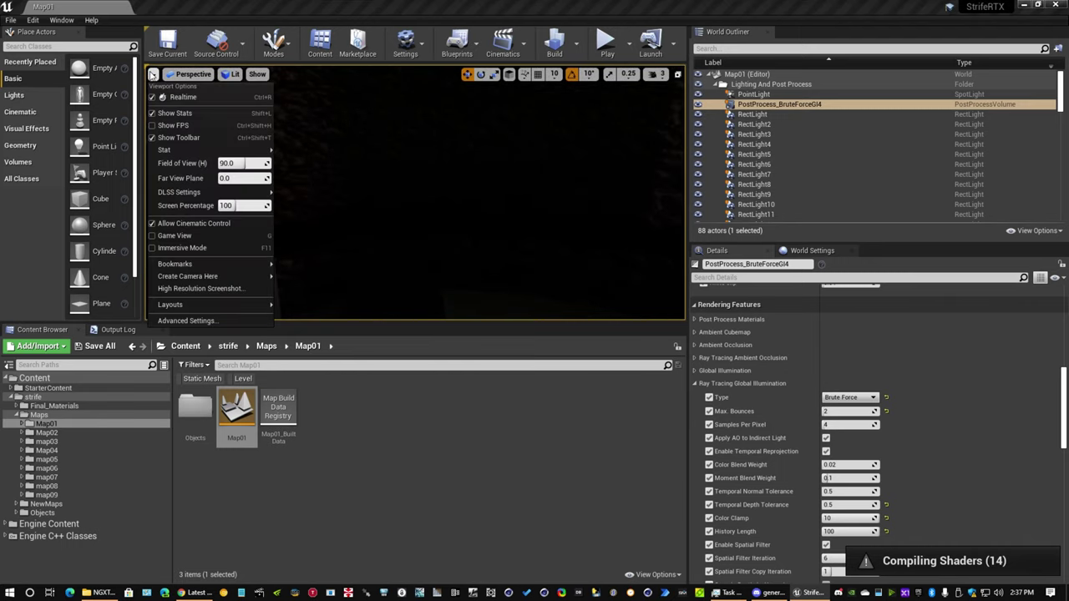
click(209, 138)
right_drag(273, 166, 317, 154)
right_drag(441, 166, 440, 187)
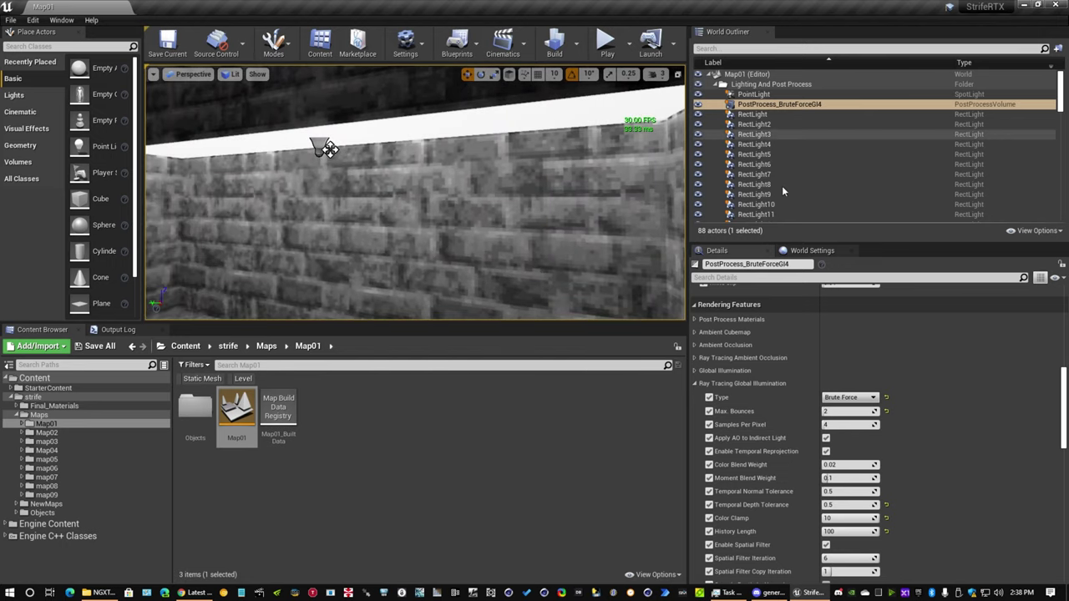
Review the volume's ray tracing global illumination settings, from type and bounces through temporal, spatial filter and denoiser options.
scroll(790, 189, down, 3)
scroll(768, 194, up, 3)
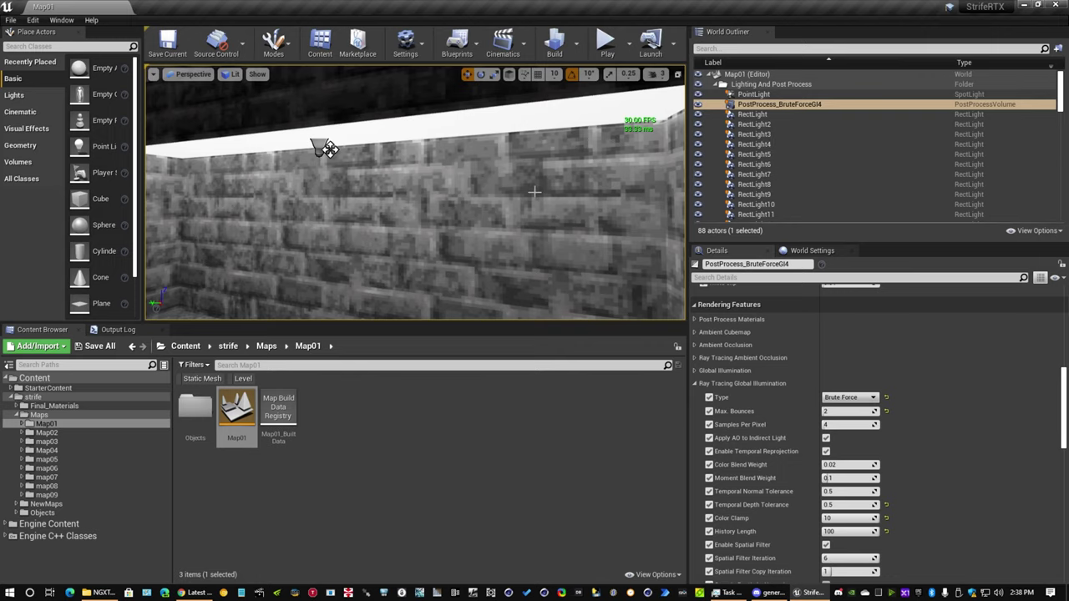
right_drag(535, 193, 680, 196)
right_drag(328, 149, 328, 148)
scroll(793, 389, down, 3)
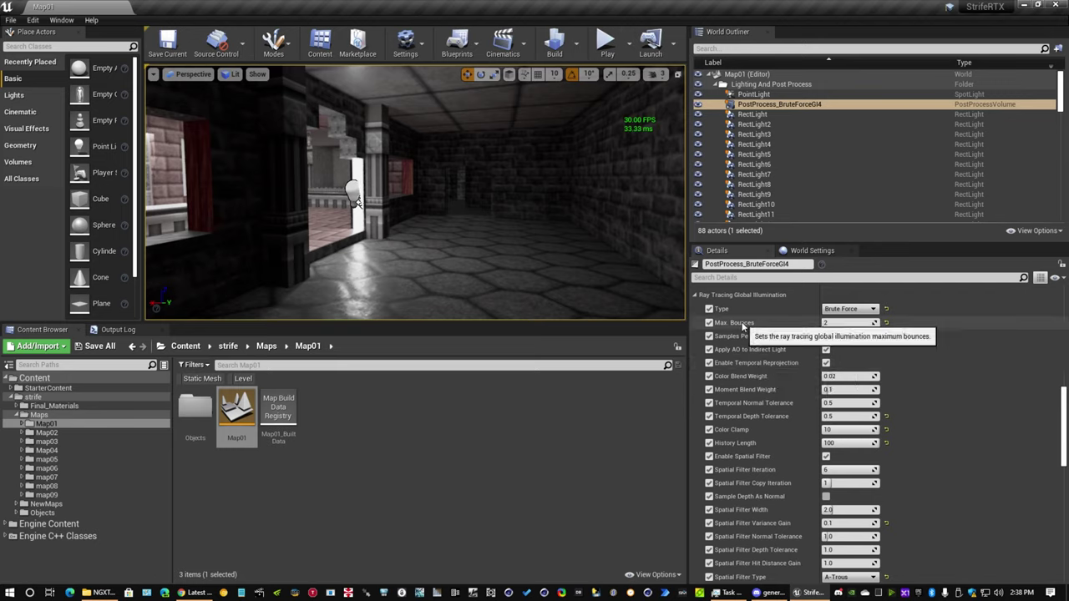
scroll(762, 417, down, 2)
scroll(762, 392, up, 1)
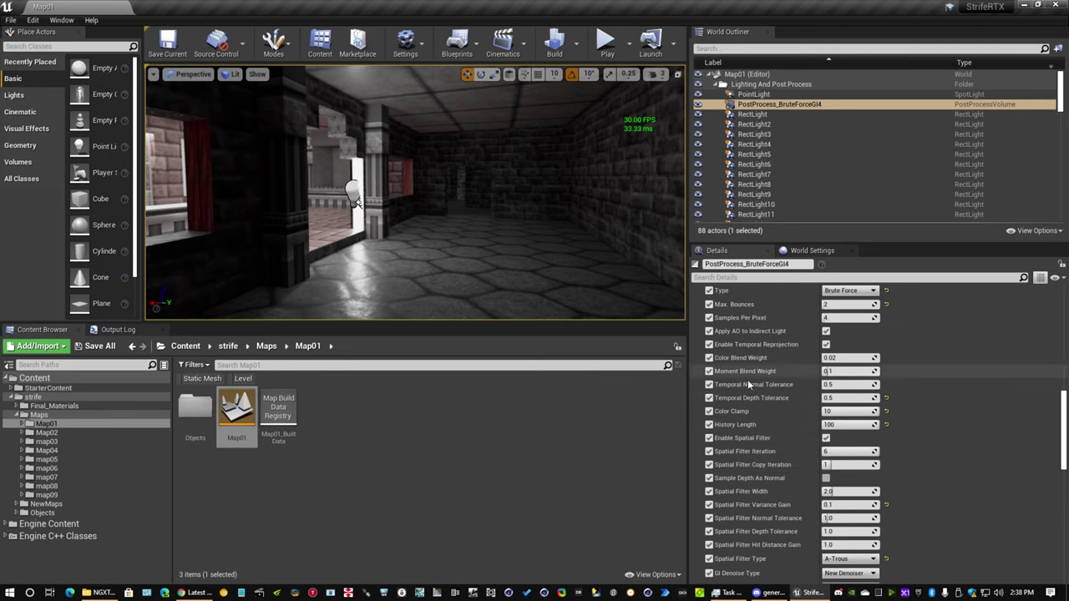
scroll(749, 359, down, 1)
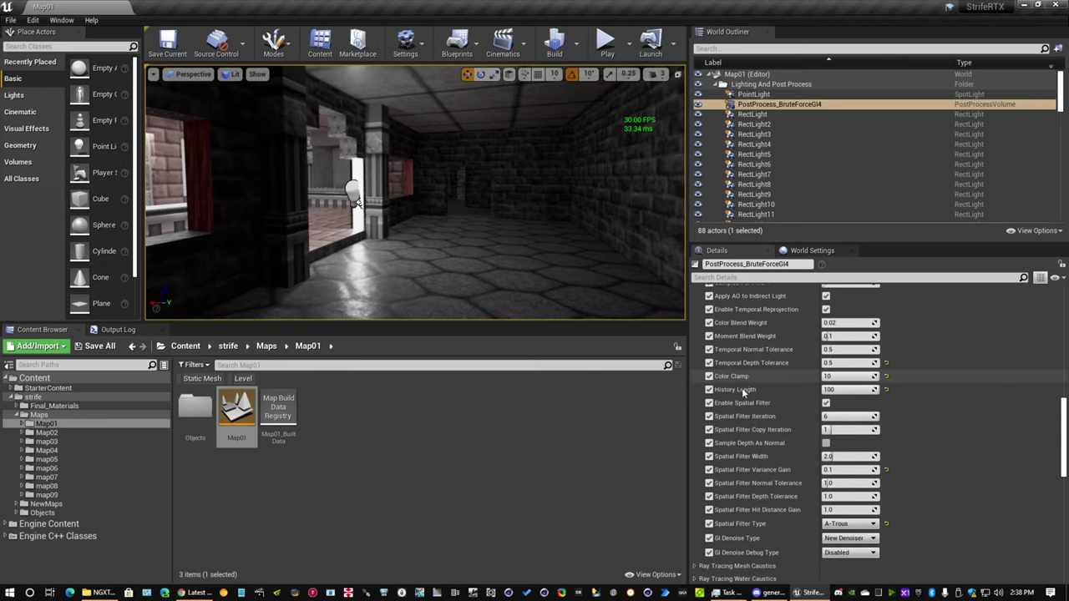
scroll(748, 408, down, 1)
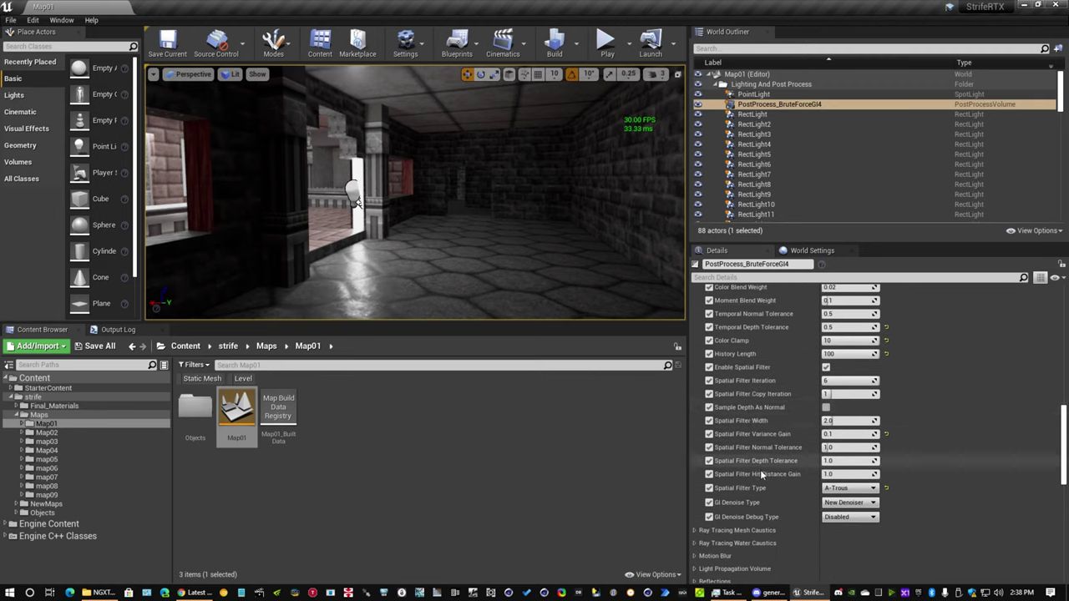
scroll(772, 491, down, 1)
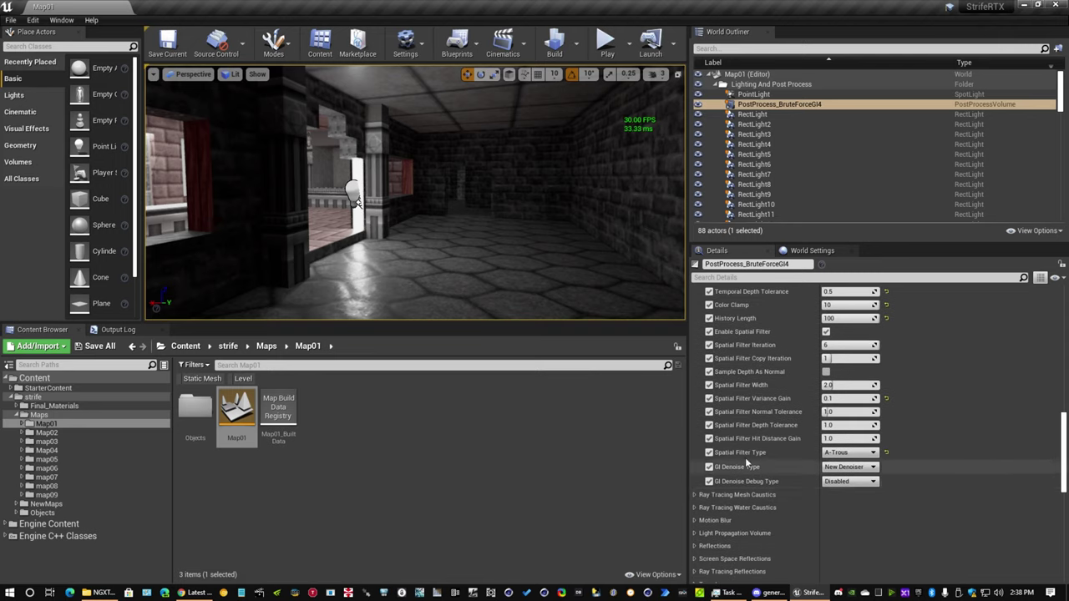
scroll(734, 417, up, 4)
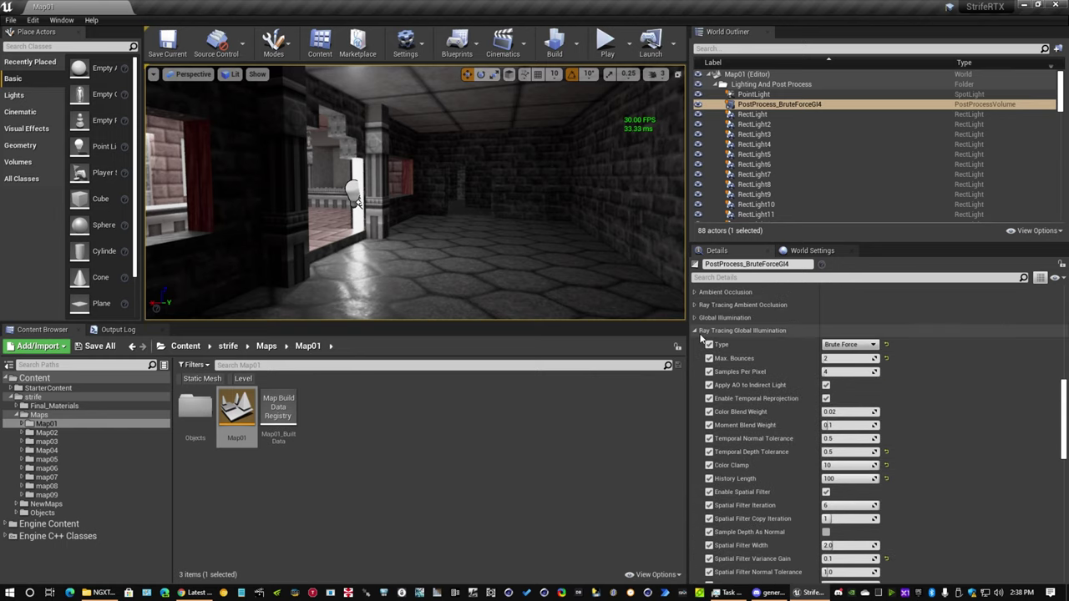
Switch the viewport to Immersive Mode and inspect the lighting and frame rate in Map01's rooms.
key(w)
right_drag(504, 235, 534, 244)
key(w)
right_drag(375, 242, 355, 244)
click(153, 75)
click(174, 260)
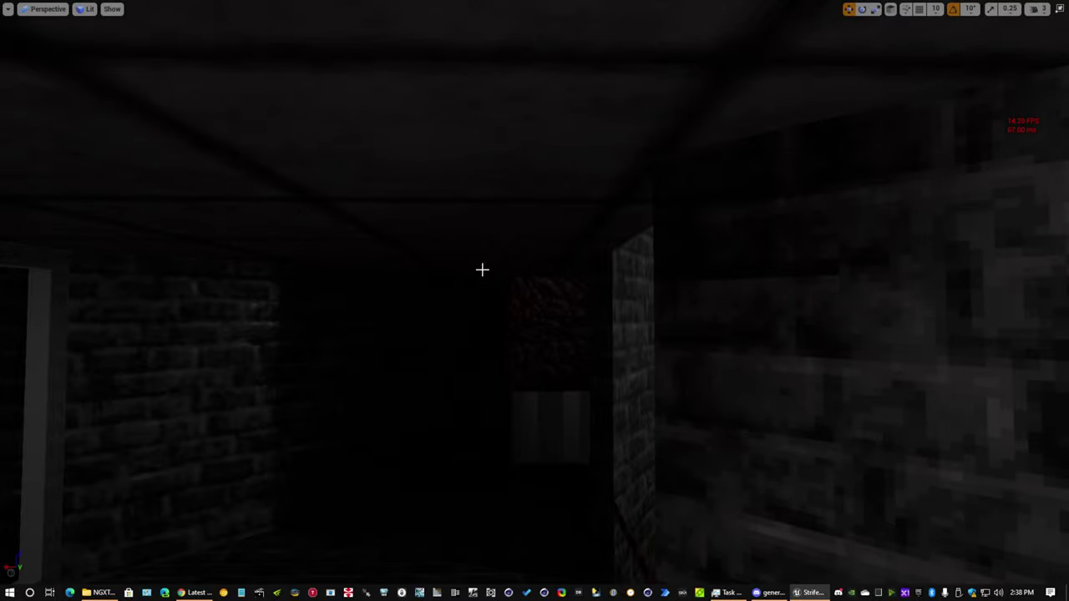
right_drag(481, 272, 755, 259)
right_drag(356, 317, 138, 307)
Leave Immersive Mode and run the console command r.RayTracing.Reflections.ScreenPercentage 50.
key(grave)
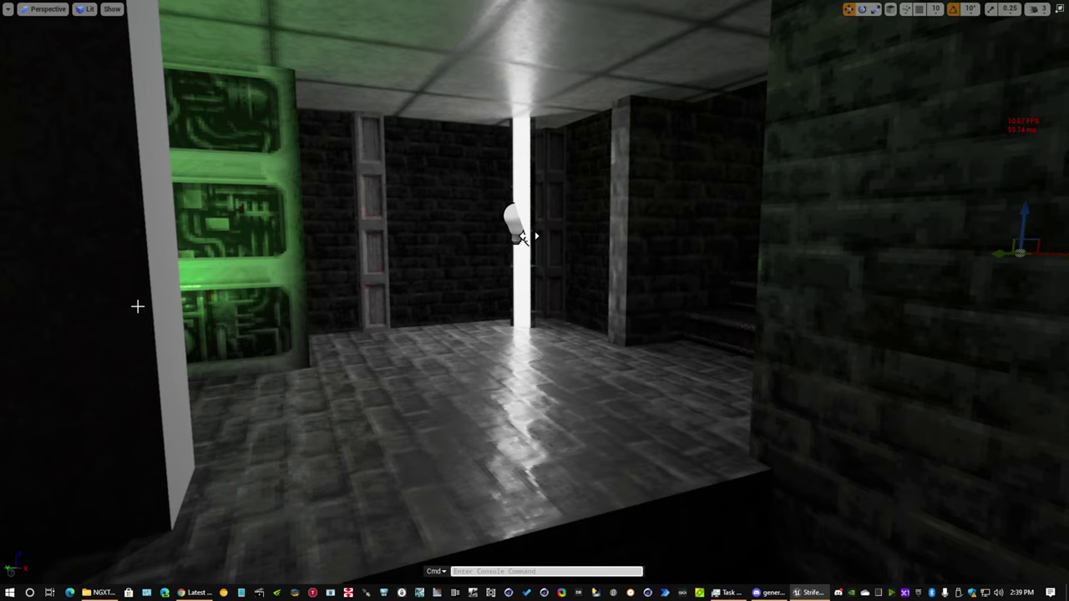
key(grave)
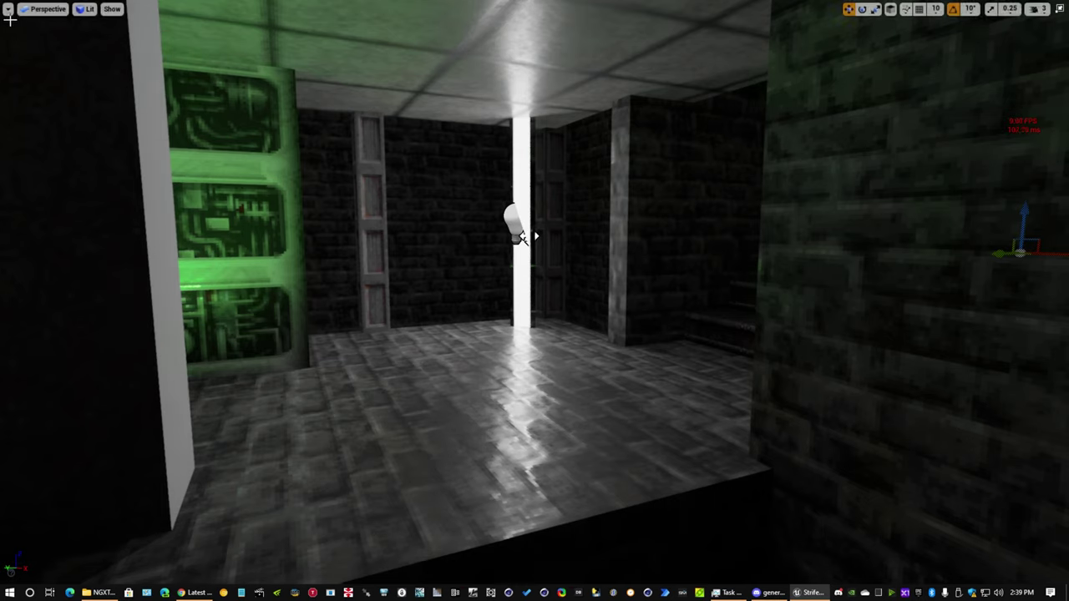
click(9, 14)
click(33, 195)
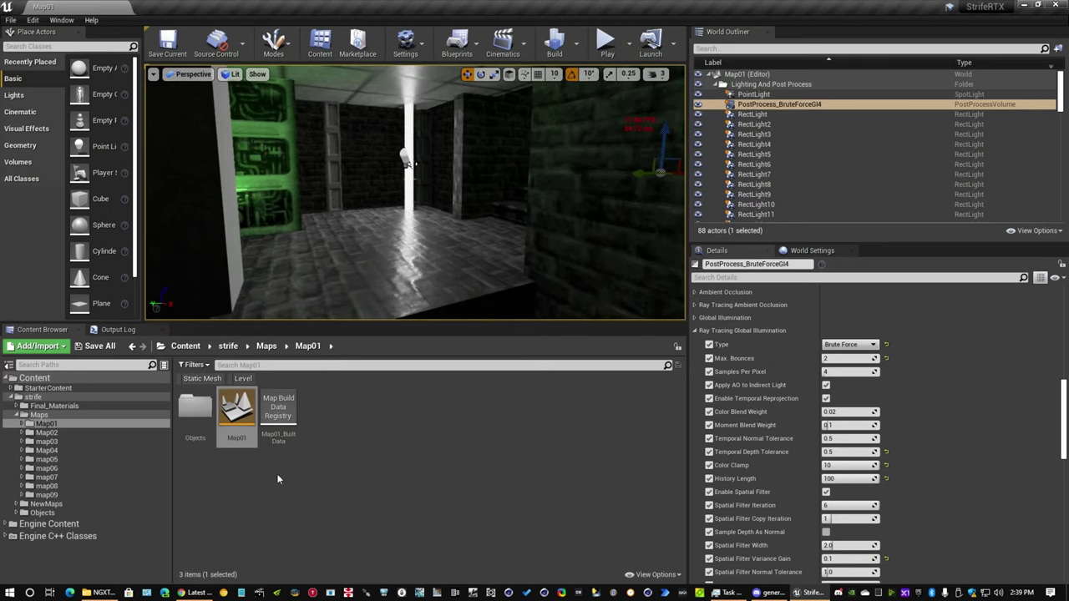
click(114, 329)
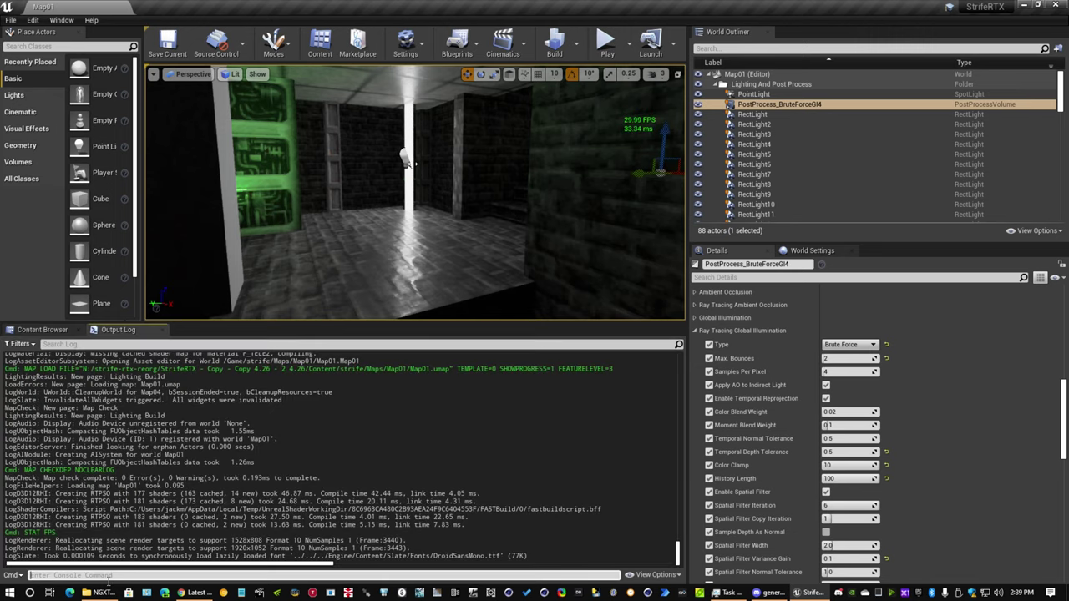
click(109, 576)
key(Up)
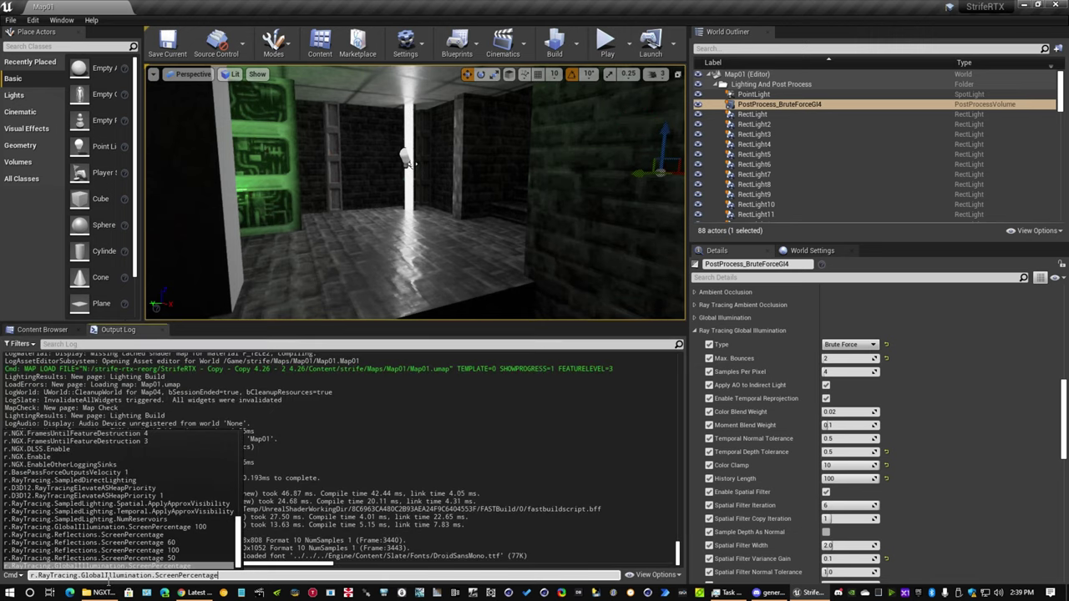
key(Up)
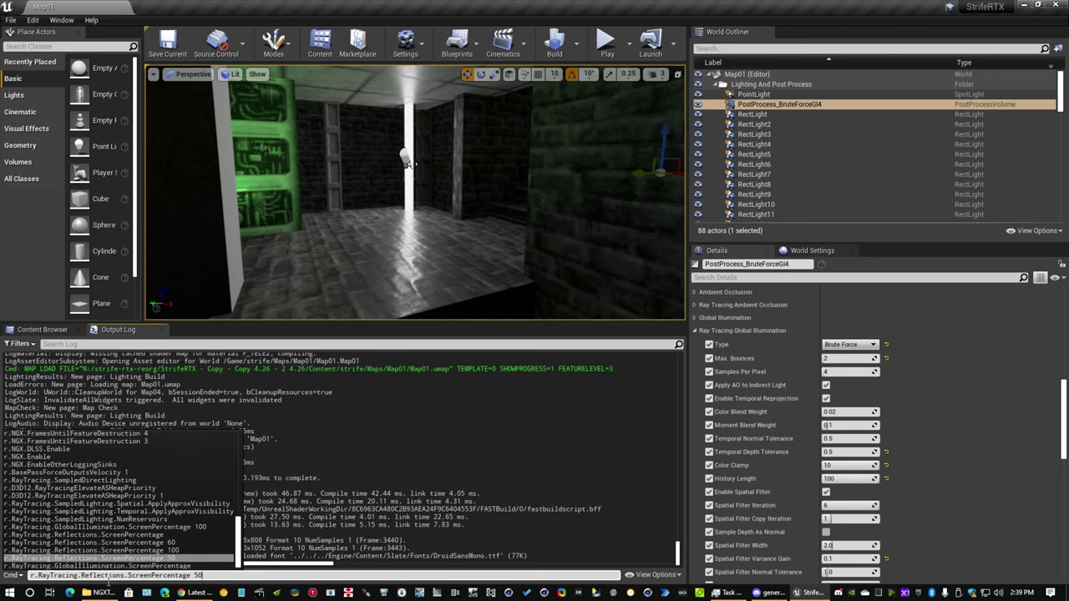
key(Return)
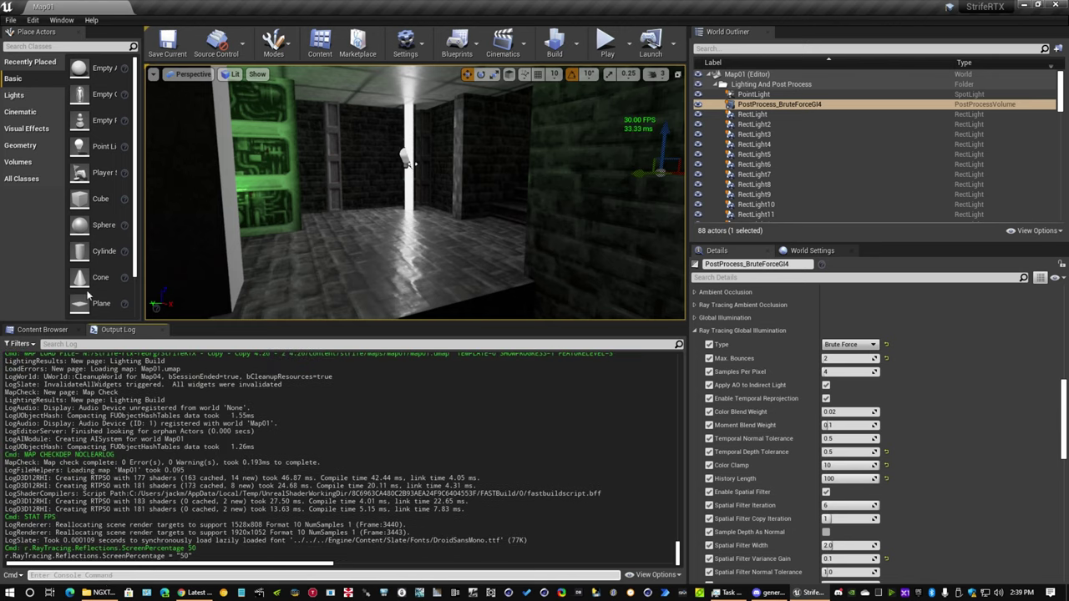
Inspect Map01's reflections and frame rate in Immersive Mode, then return to the normal viewport and examine further rooms.
click(152, 74)
click(188, 259)
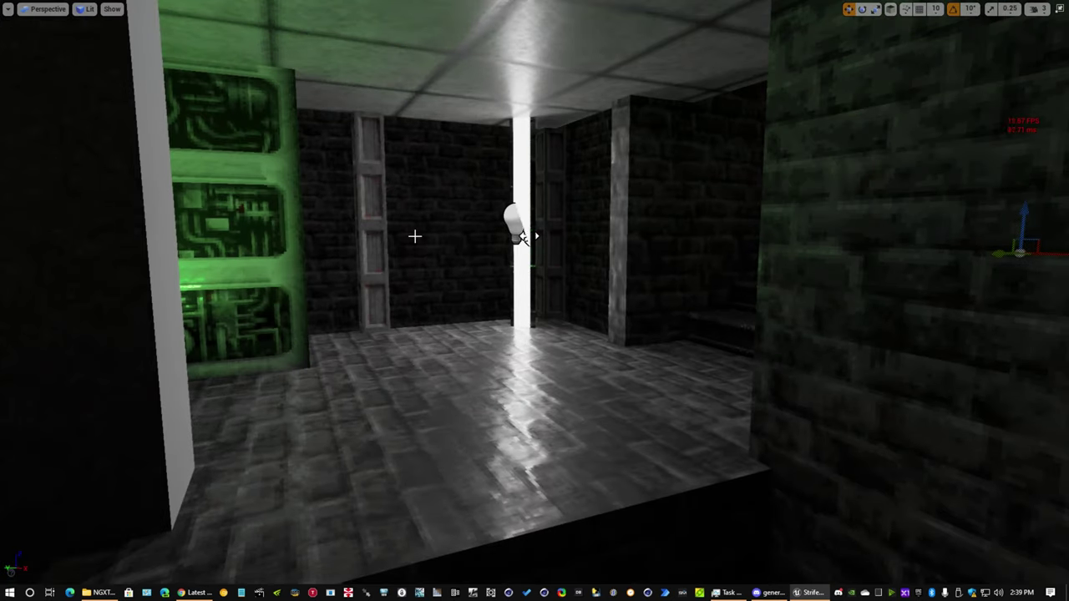
right_drag(535, 301, 852, 172)
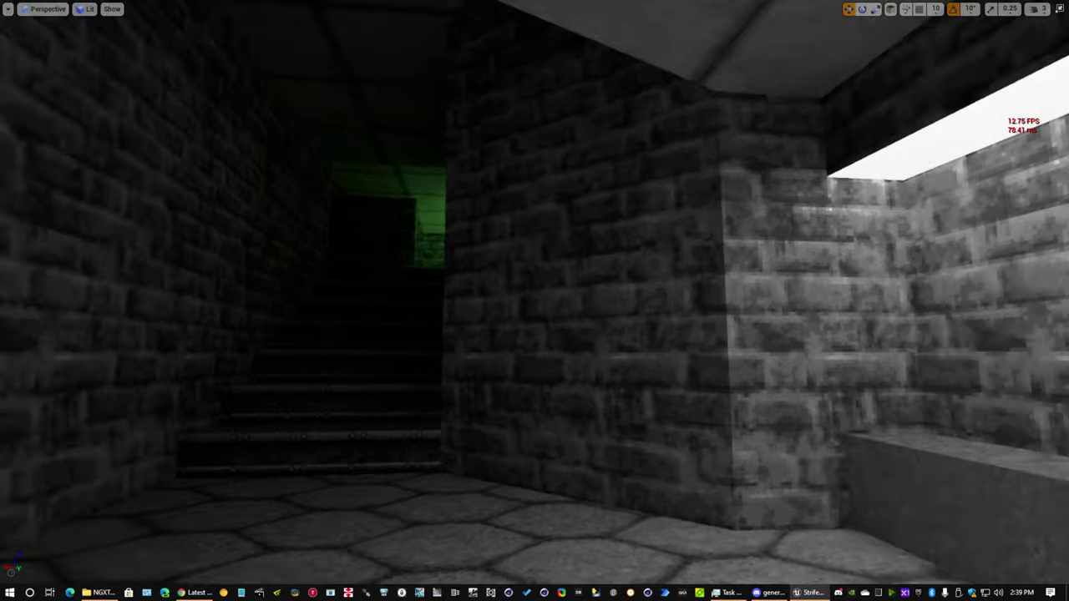
key(w)
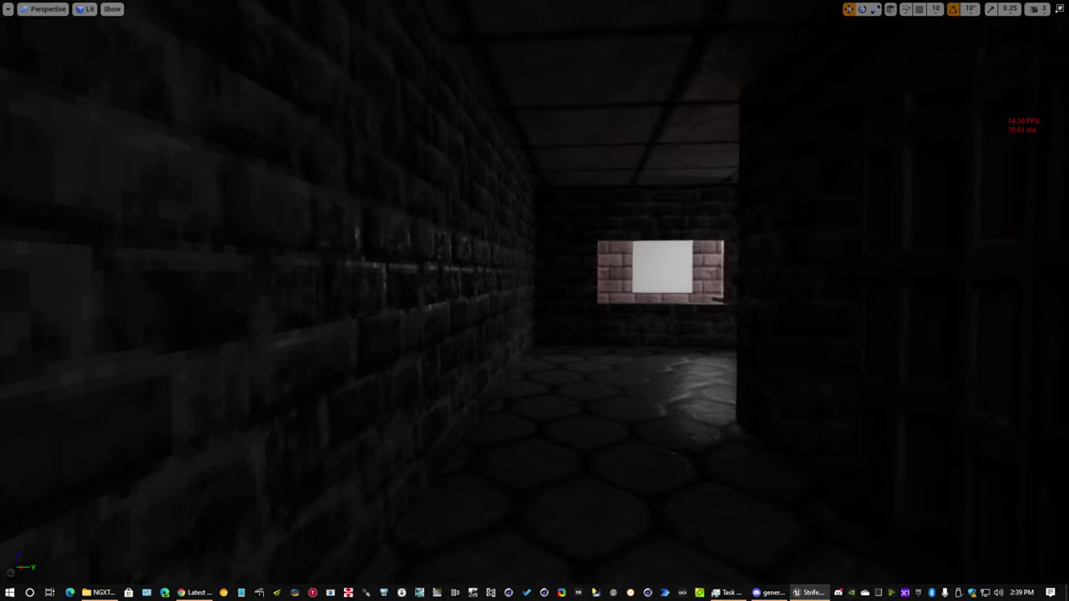
key(w)
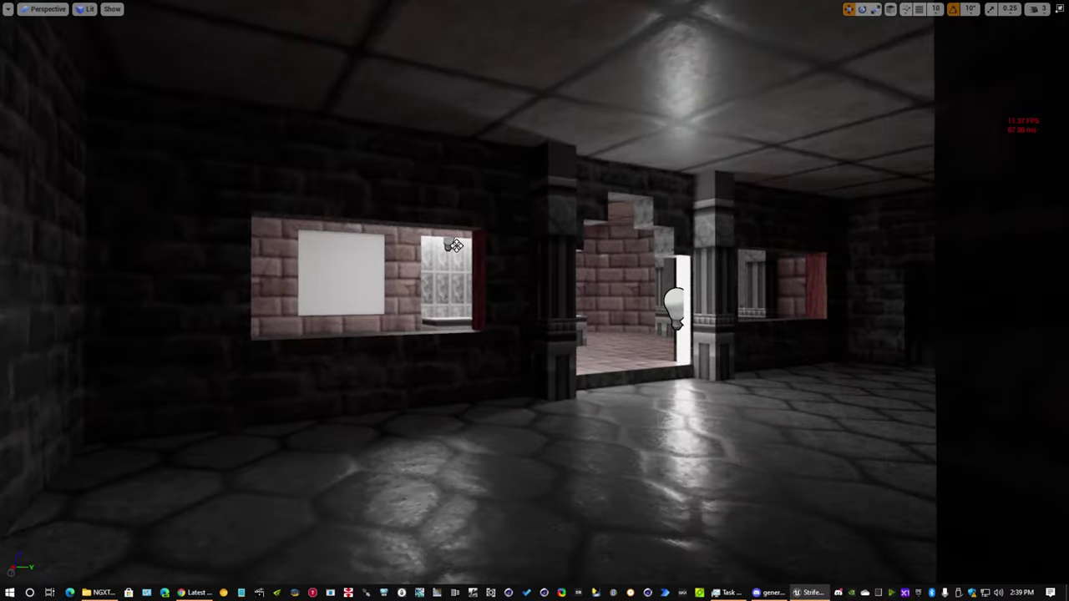
key(w)
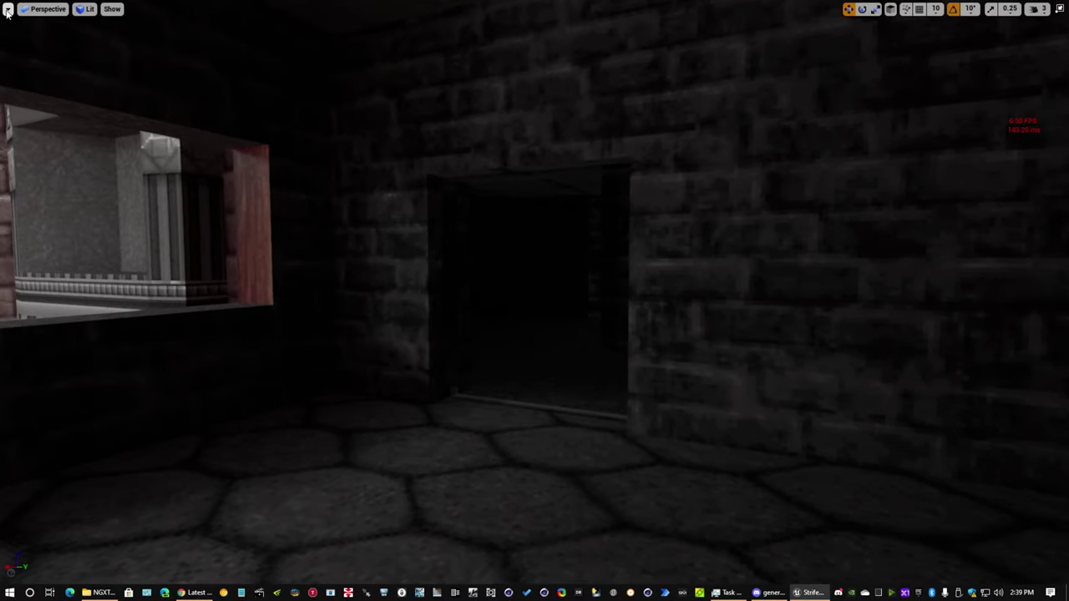
click(8, 9)
click(38, 195)
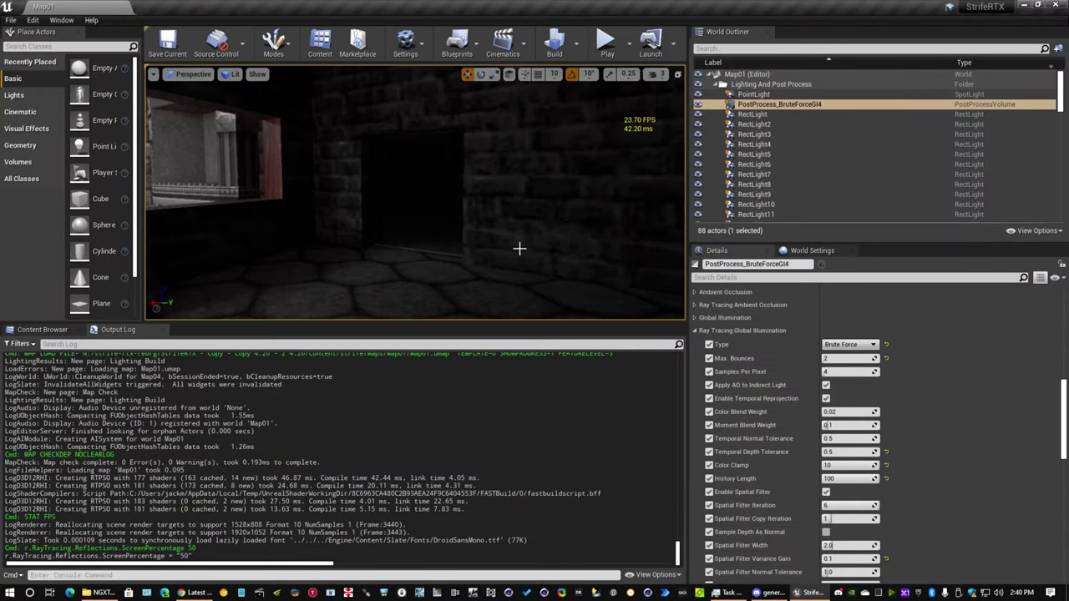
key(w)
right_drag(520, 252, 275, 267)
key(w)
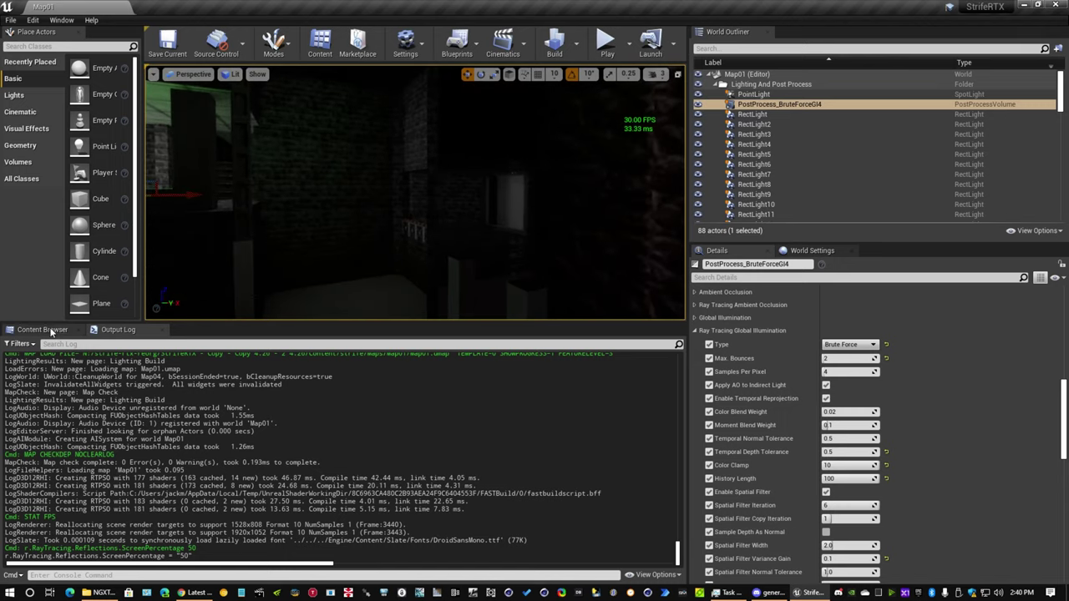
Open the Map02 level from its folder under the strife Maps content.
click(41, 329)
click(46, 433)
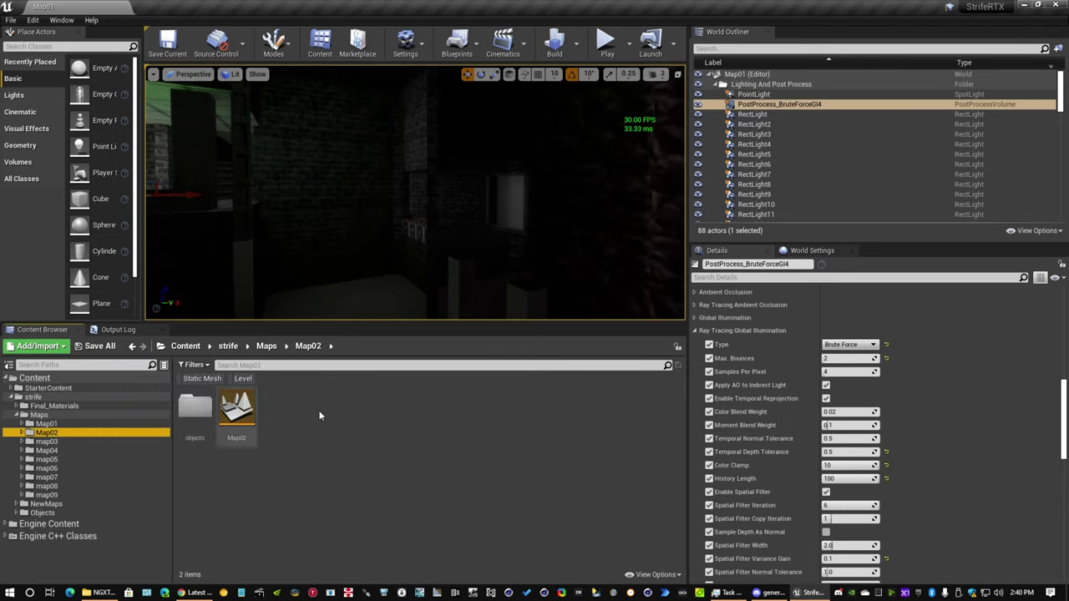
double_click(236, 413)
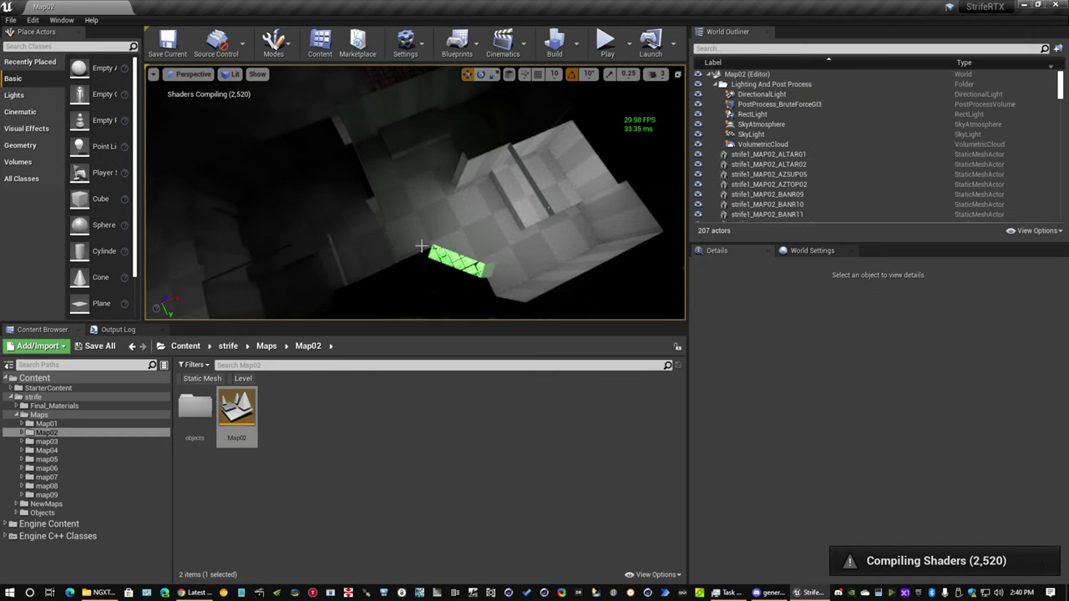
Open the map03 level, followed by the Map04 level, from their folders under the strife Maps content.
click(47, 440)
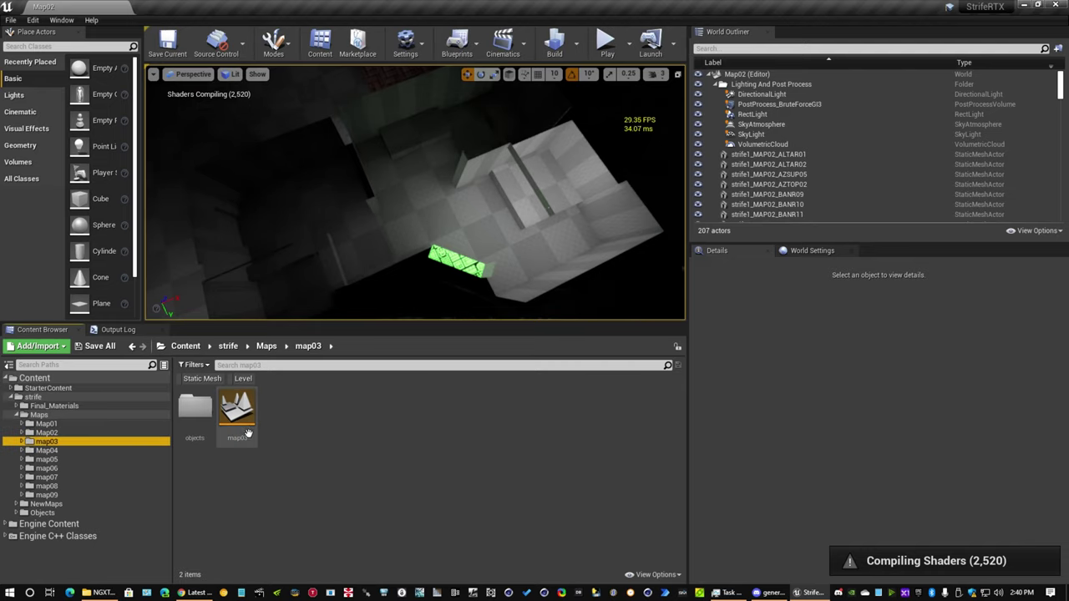
double_click(237, 414)
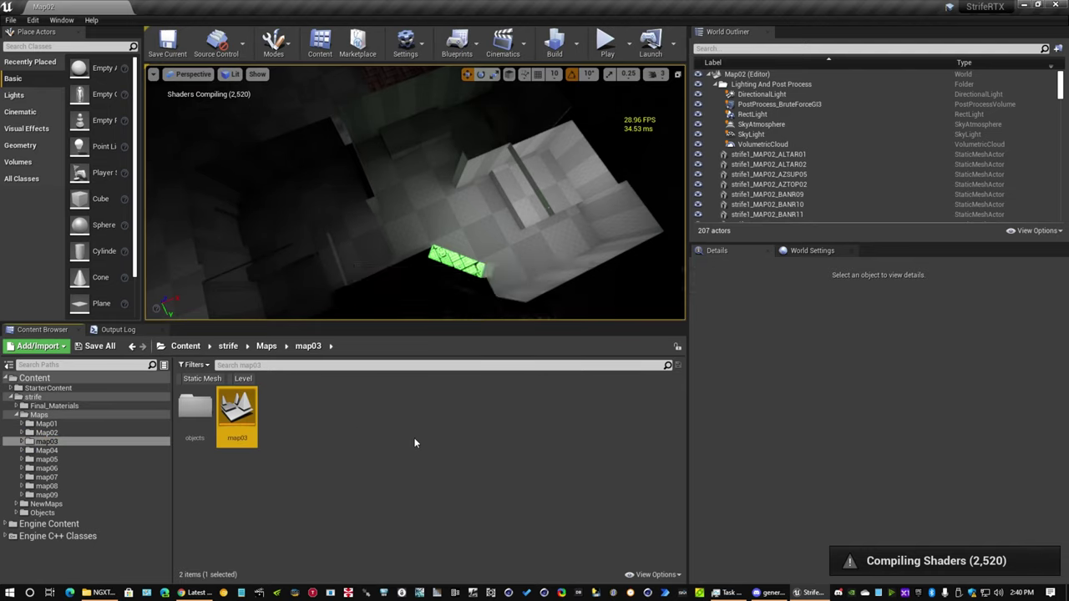
click(46, 451)
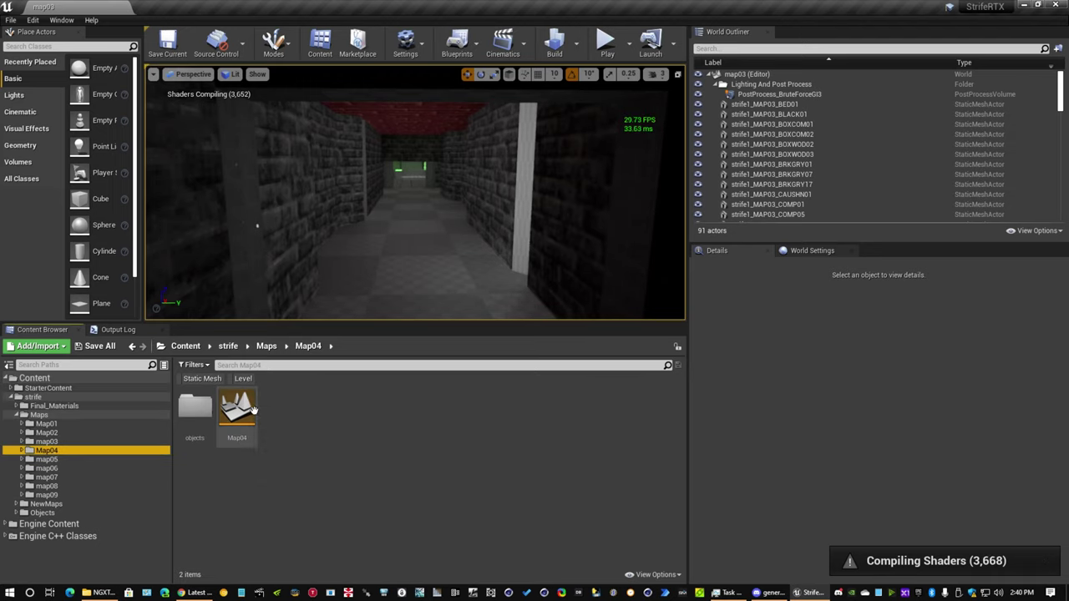
double_click(237, 411)
Examine Map04 from above and inside its lit corridor, and review the available DLSS modes in the viewport options.
right_drag(366, 225, 451, 204)
key(s)
right_drag(379, 292, 506, 209)
right_drag(523, 245, 519, 249)
click(152, 73)
mouse_move(243, 211)
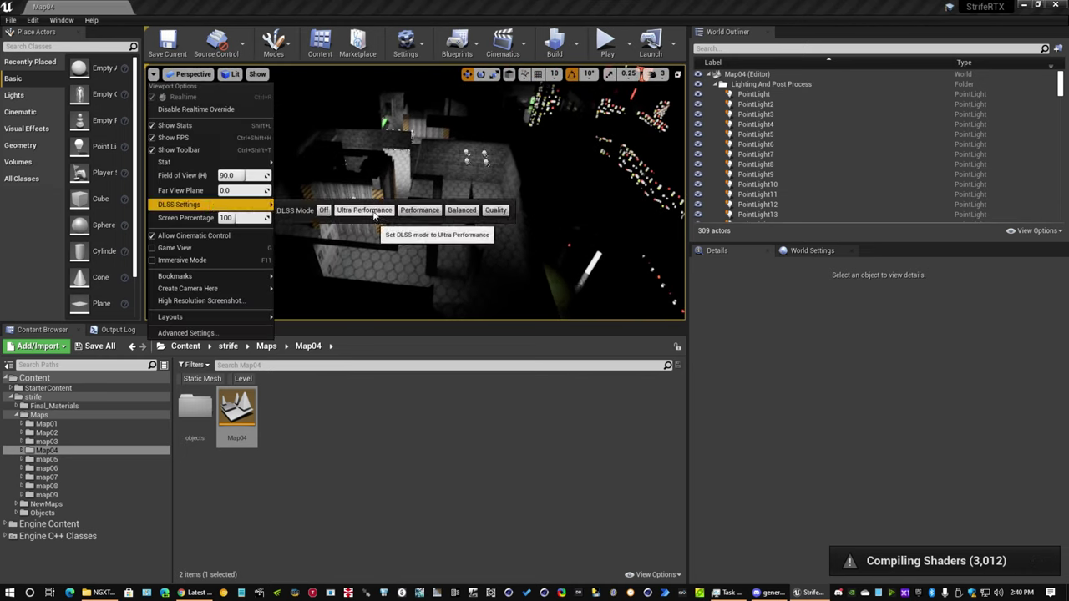
click(156, 77)
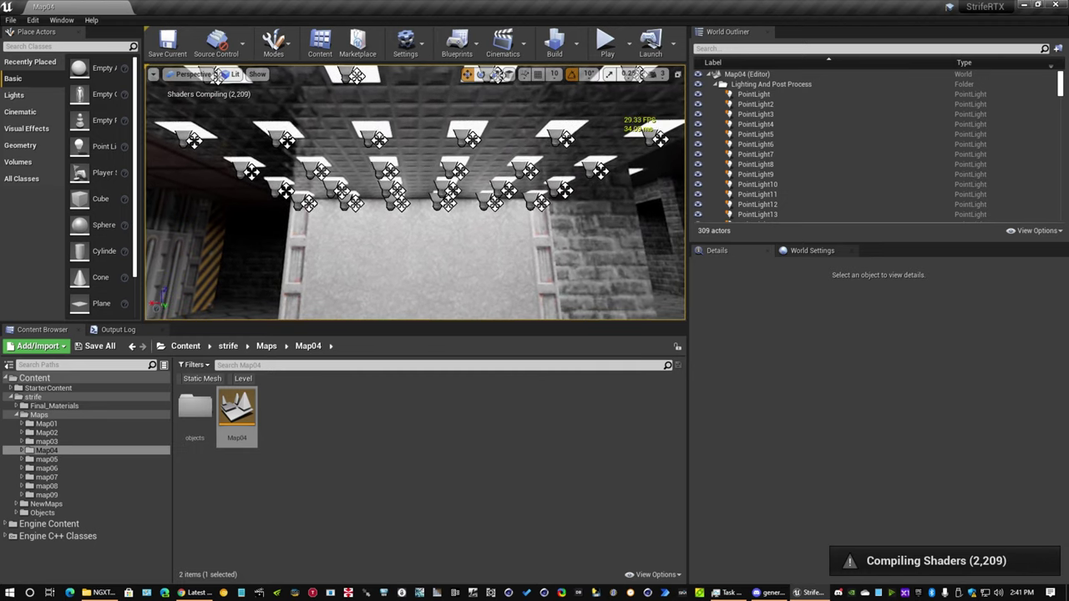
right_drag(415, 192, 646, 174)
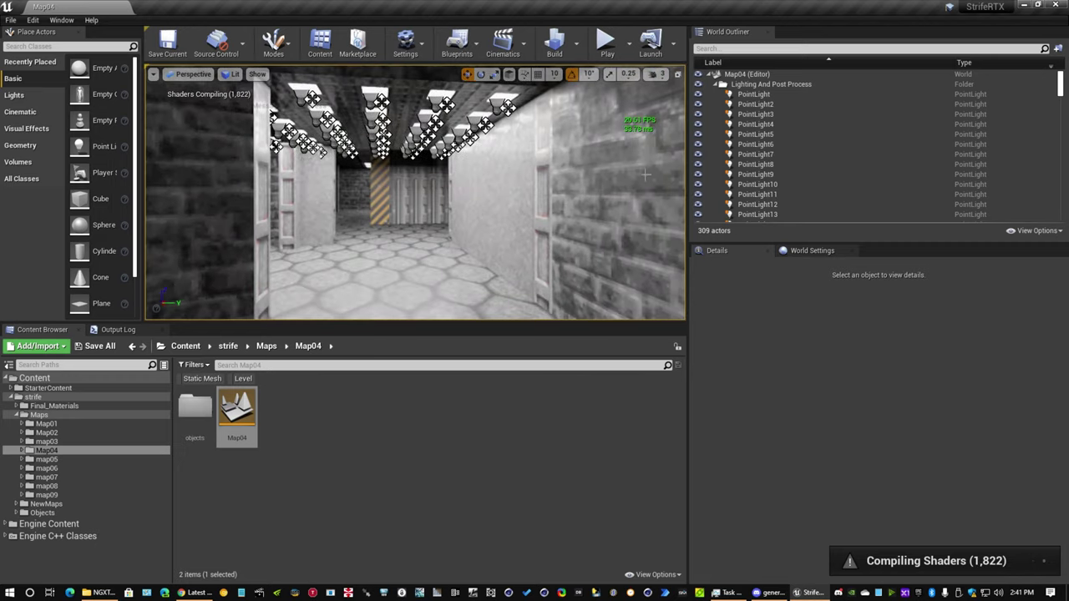
Select every rect light from RectLight through RectLight127 and turn off Affects World for all of them.
click(784, 94)
scroll(792, 185, down, 4)
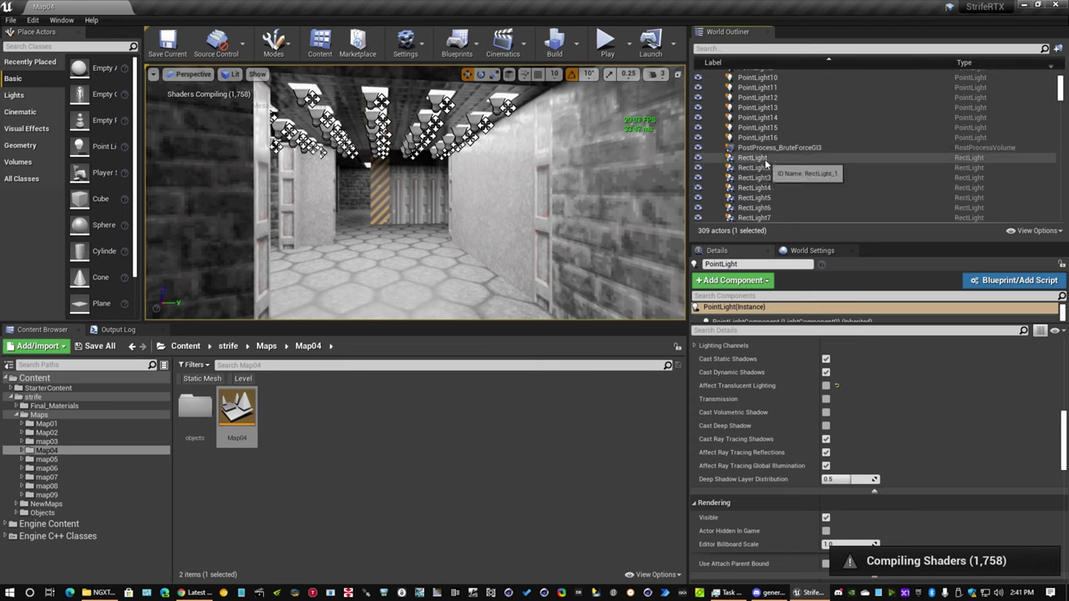
click(794, 188)
scroll(803, 188, down, 15)
scroll(798, 192, down, 20)
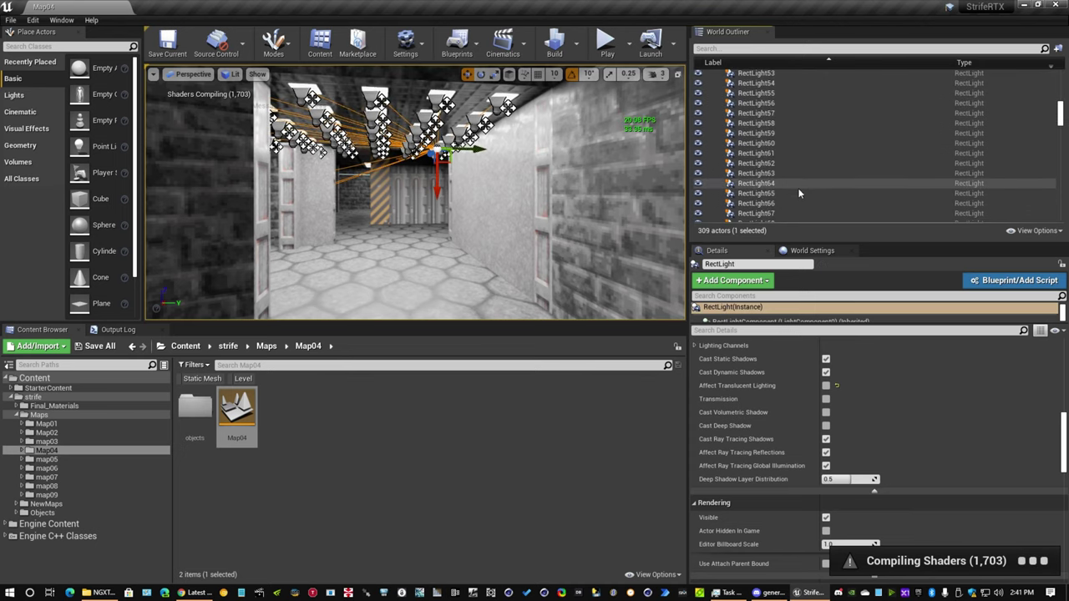
scroll(779, 142, down, 2)
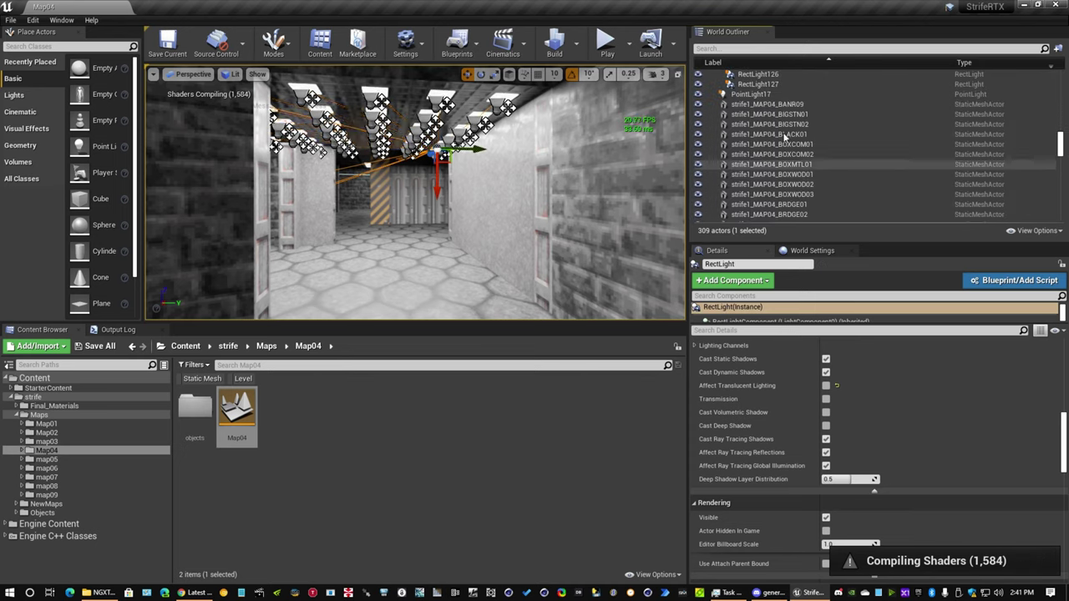
scroll(774, 167, up, 1)
shift+click(751, 173)
scroll(789, 376, up, 10)
click(826, 446)
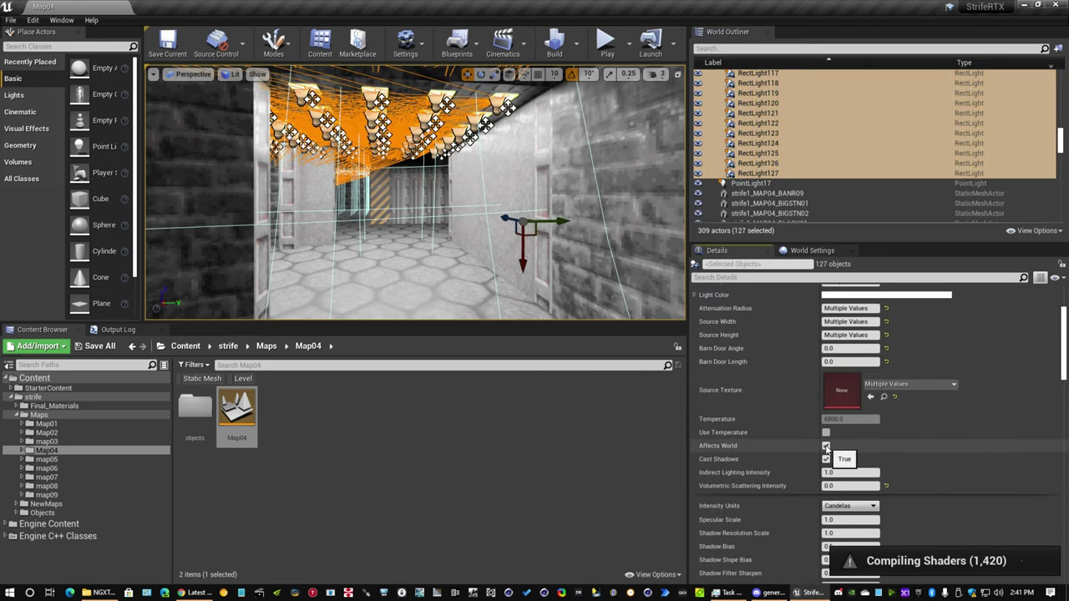
Select the point lights from PointLight through PointLight16 and turn off their Affects World option.
click(751, 183)
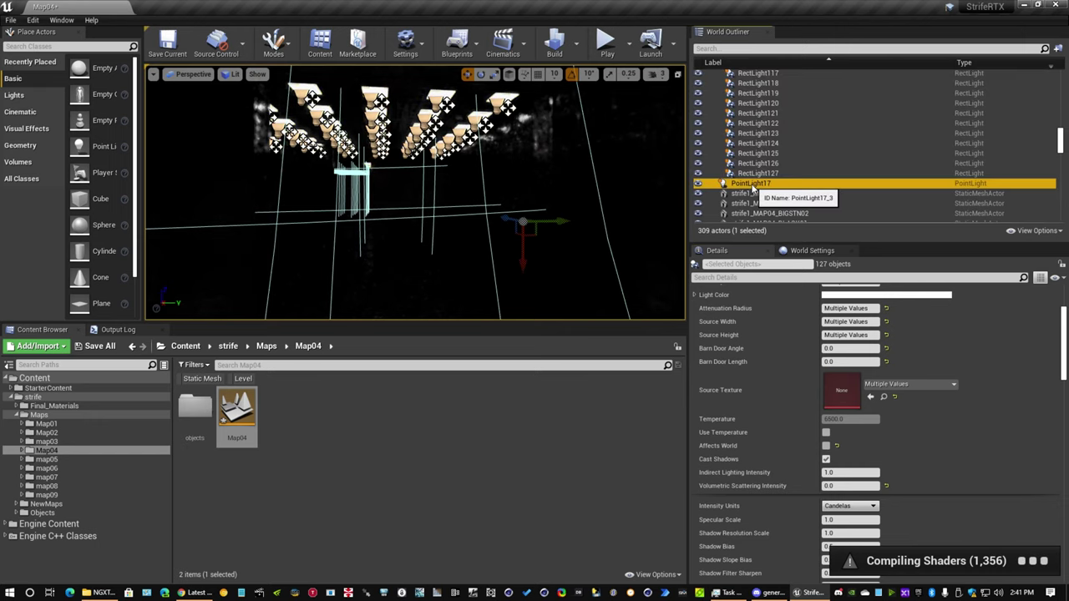
scroll(783, 173, up, 4)
scroll(785, 167, up, 15)
scroll(787, 164, up, 15)
click(766, 102)
scroll(793, 159, up, 5)
shift+click(764, 95)
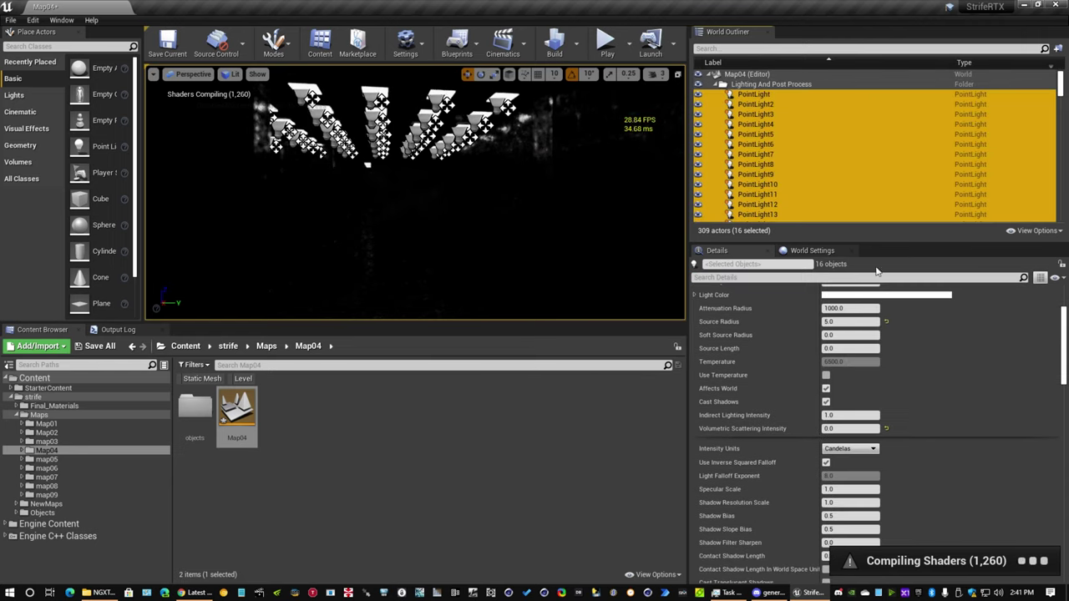
click(827, 389)
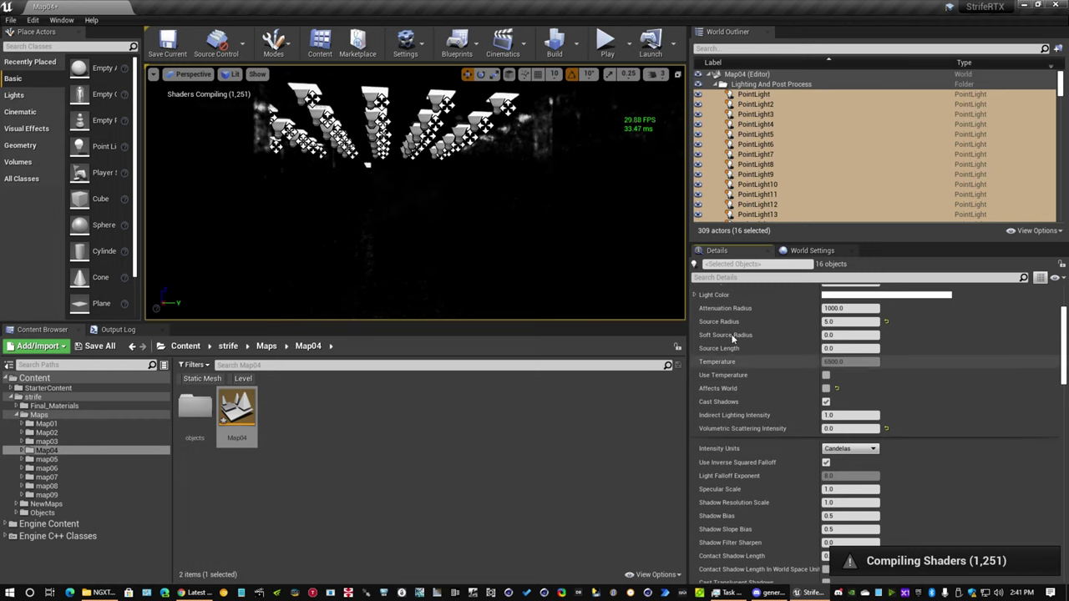
Set the Ray Tracing Global Illumination type of the PostProcess_BruteForceGI3 volume to Brute Force.
scroll(800, 167, down, 4)
click(771, 150)
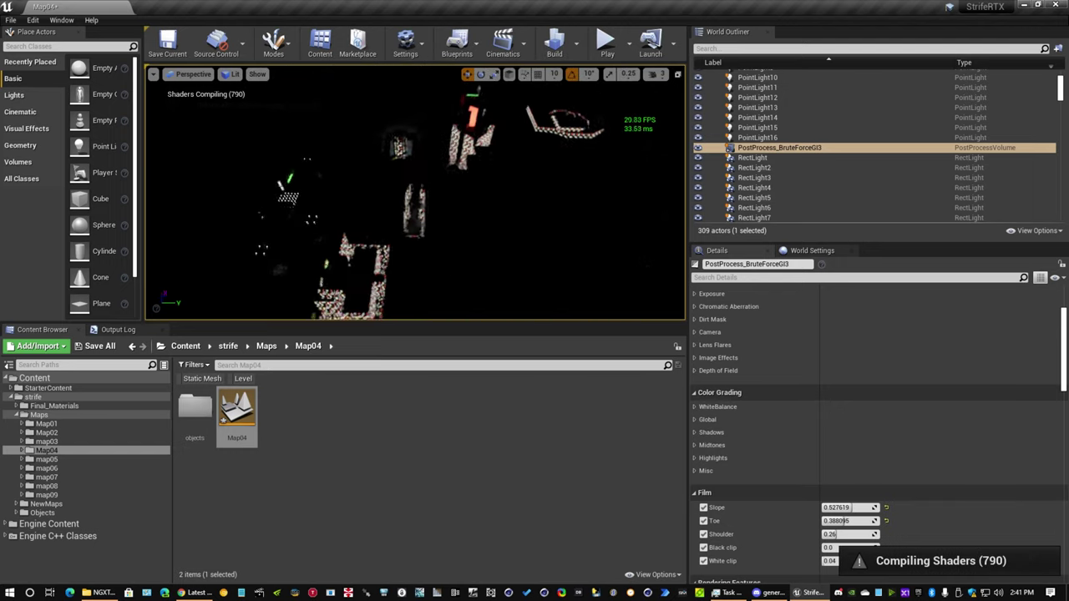
scroll(779, 413, up, 5)
scroll(776, 420, down, 10)
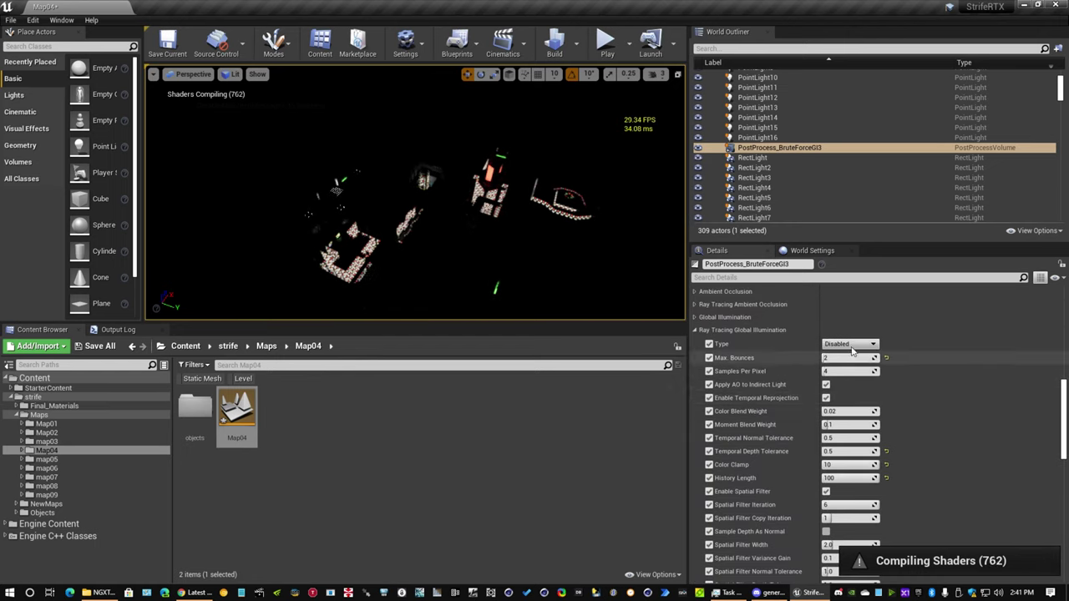
click(849, 344)
click(841, 359)
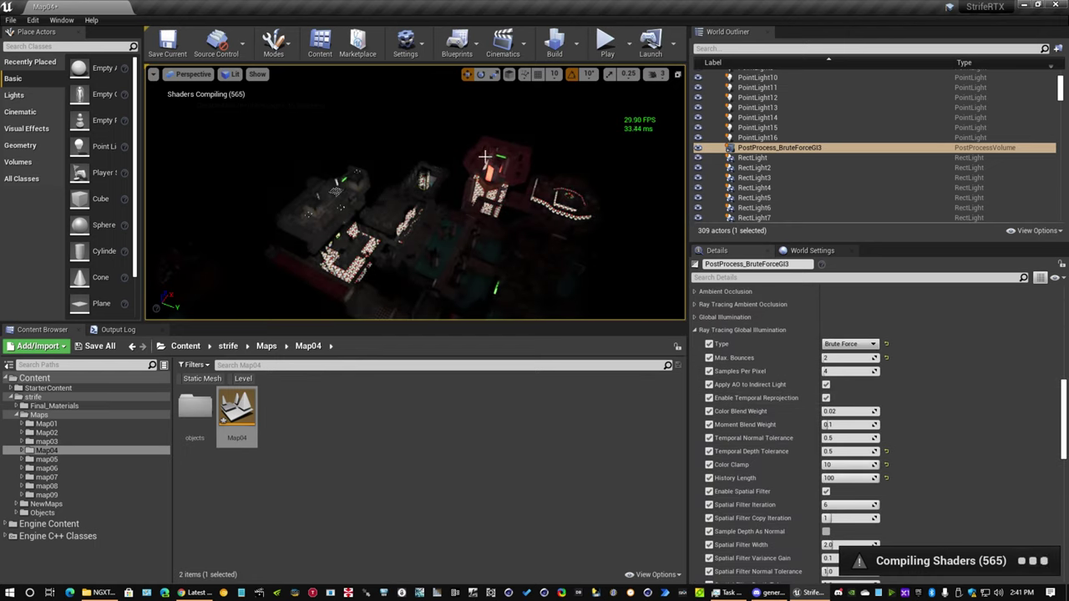
Examine the brute-force indirect lighting, color bleed and frame rate in Map04's rooms and corridors around the striped columns.
key(w)
right_drag(576, 226, 595, 253)
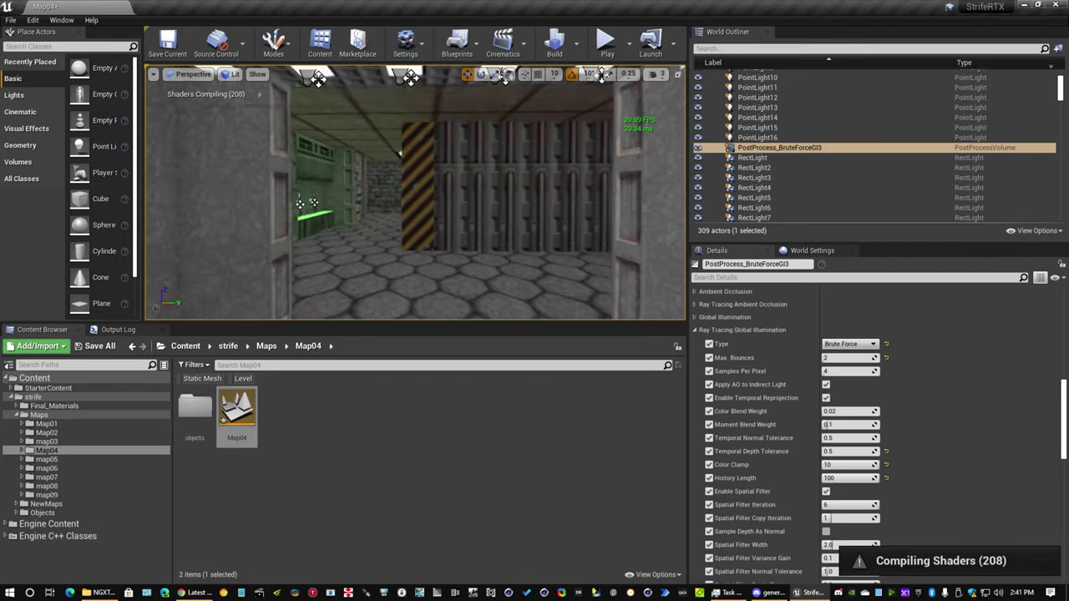
right_drag(415, 192, 493, 180)
key(w)
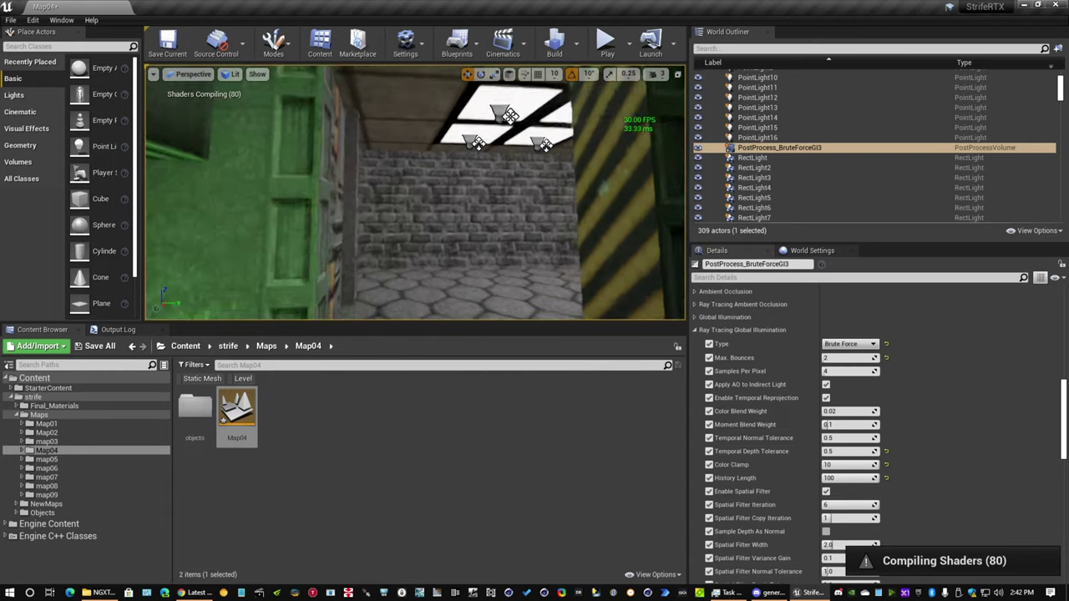
right_drag(415, 192, 535, 194)
key(w)
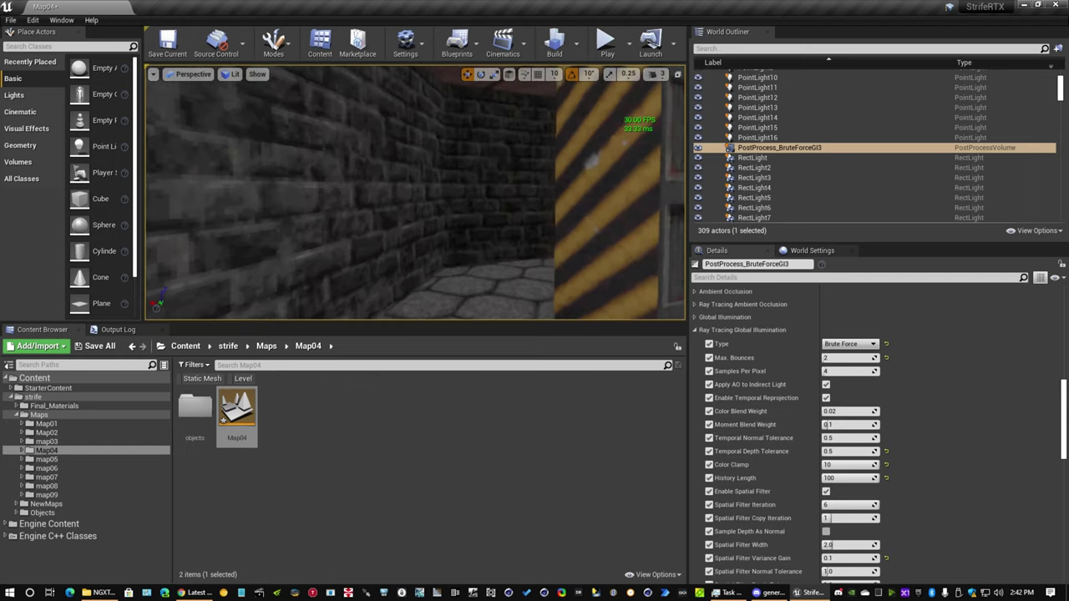
right_drag(415, 193, 622, 189)
key(w)
key(w)
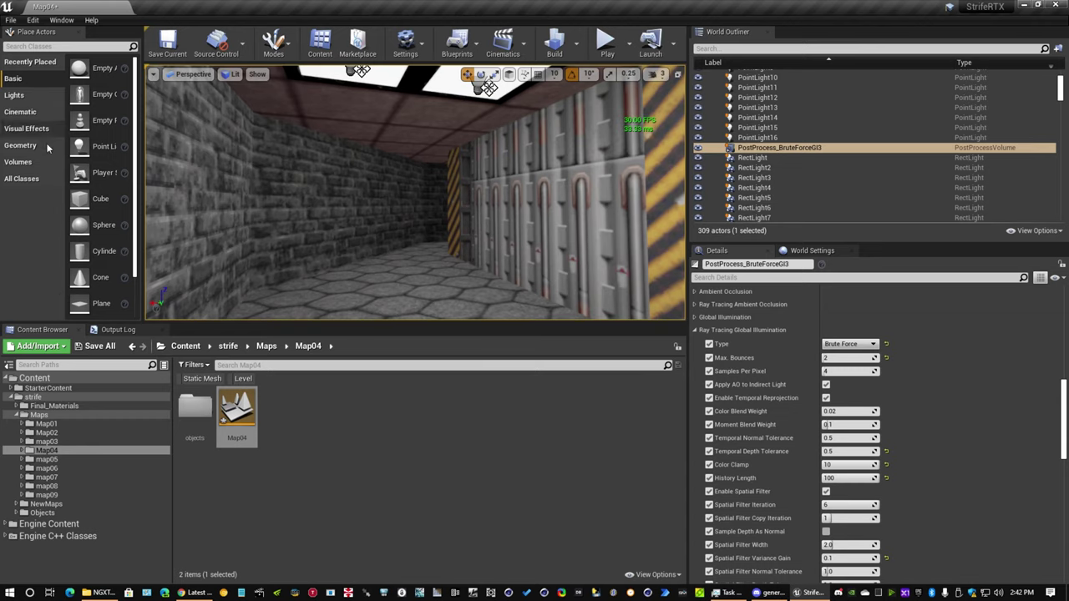
Place a Sphere Reflection Capture from the Visual Effects actors on the floor of the corridor.
click(26, 129)
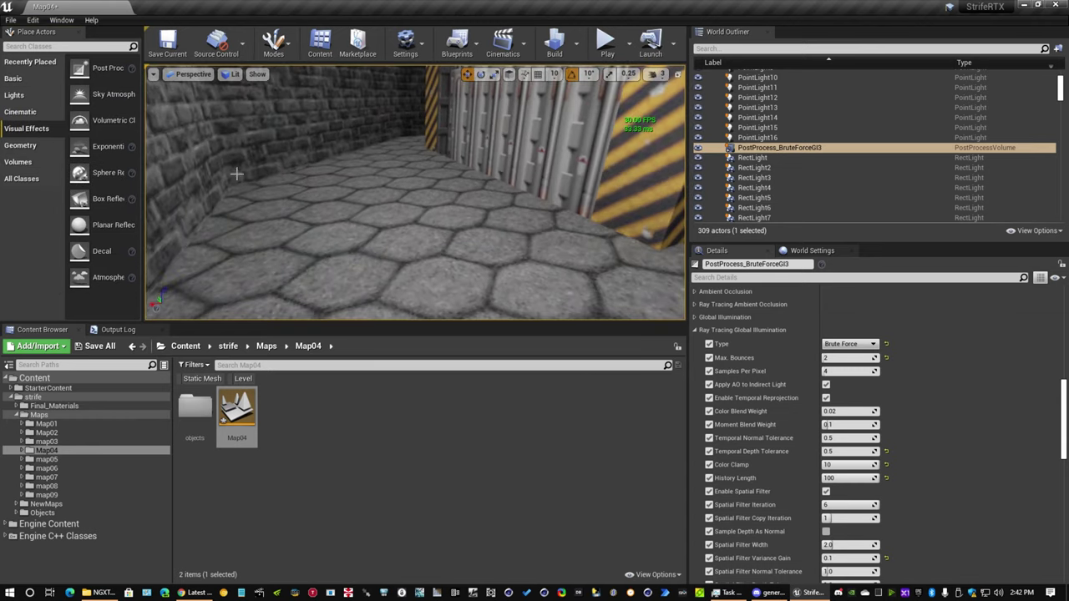
drag(109, 172, 390, 184)
right_drag(389, 183, 459, 188)
Find the ray tracing reflection captures console variable and run r.RayTracing.Reflections.ReflectionCaptures 1.
click(117, 329)
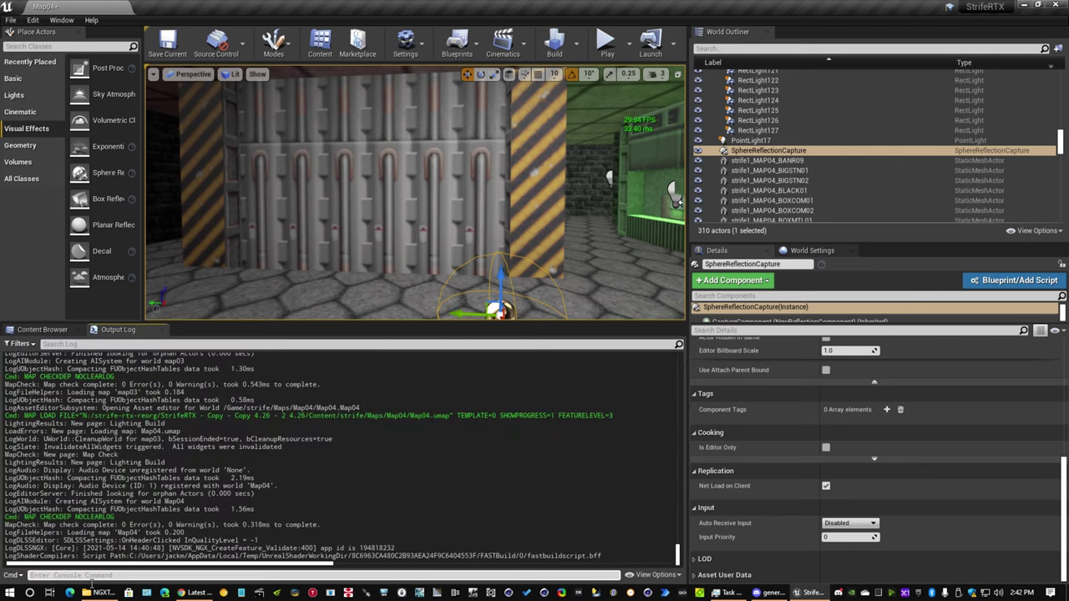
click(90, 576)
text(reflectioncapture)
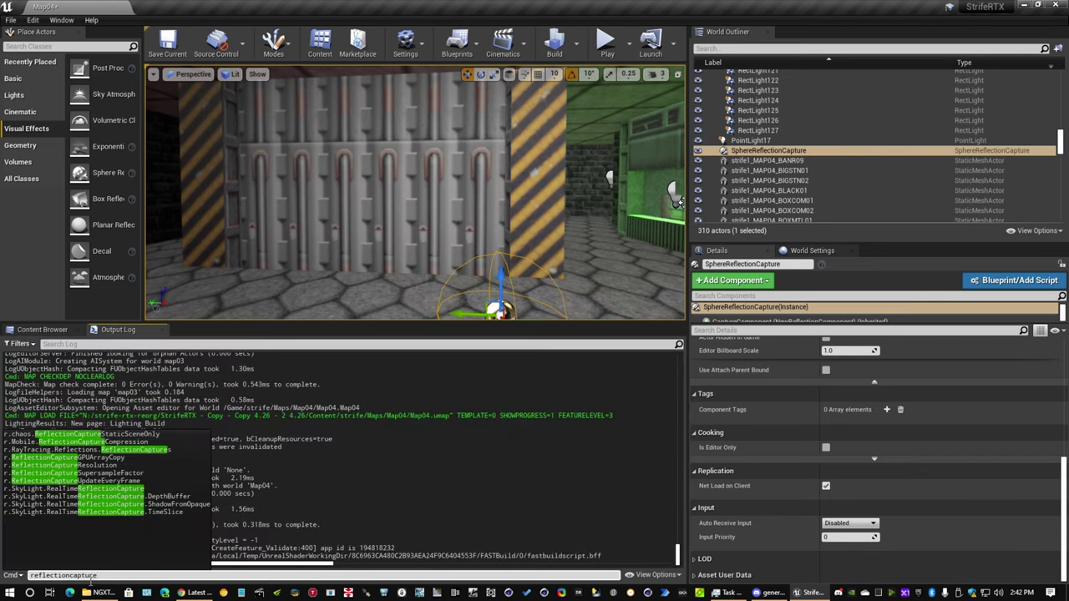
key(Down)
key(Down)
key(Down)
key(Return)
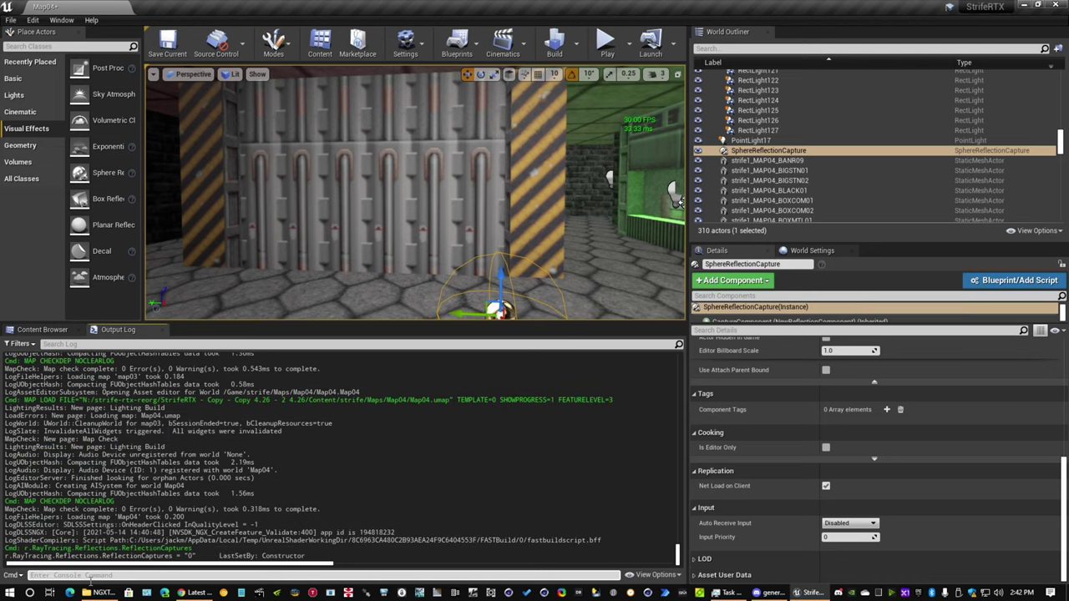
key(Up)
text(1)
key(Return)
Build the level's reflection captures and delete the SphereReflectionCapture actor from the corridor.
right_drag(341, 270, 449, 172)
key(w)
key(s)
right_drag(374, 166, 409, 113)
click(577, 42)
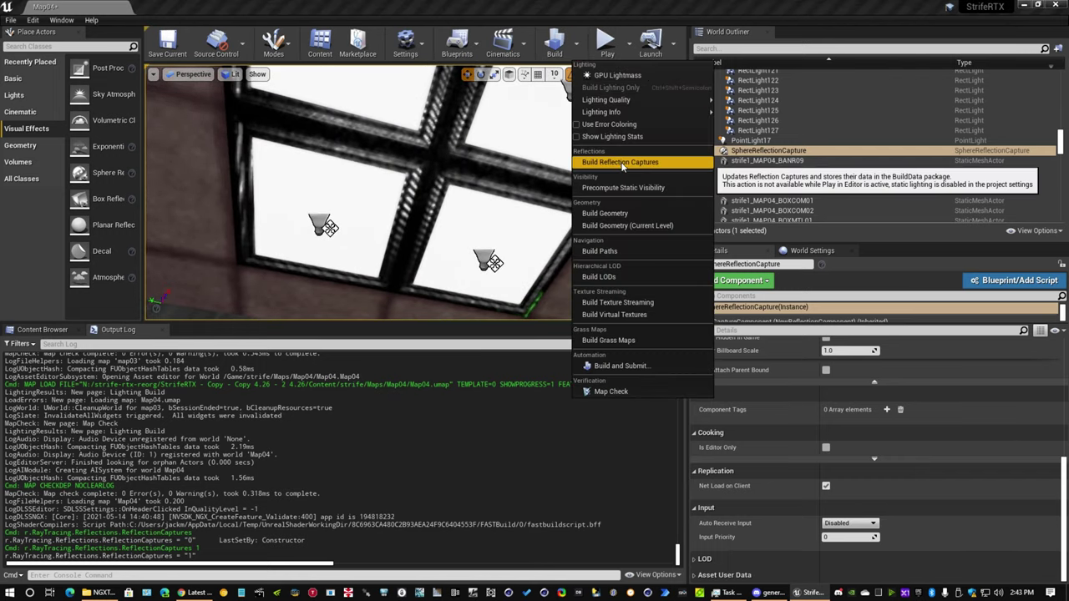
click(619, 162)
right_drag(417, 238, 296, 293)
key(w)
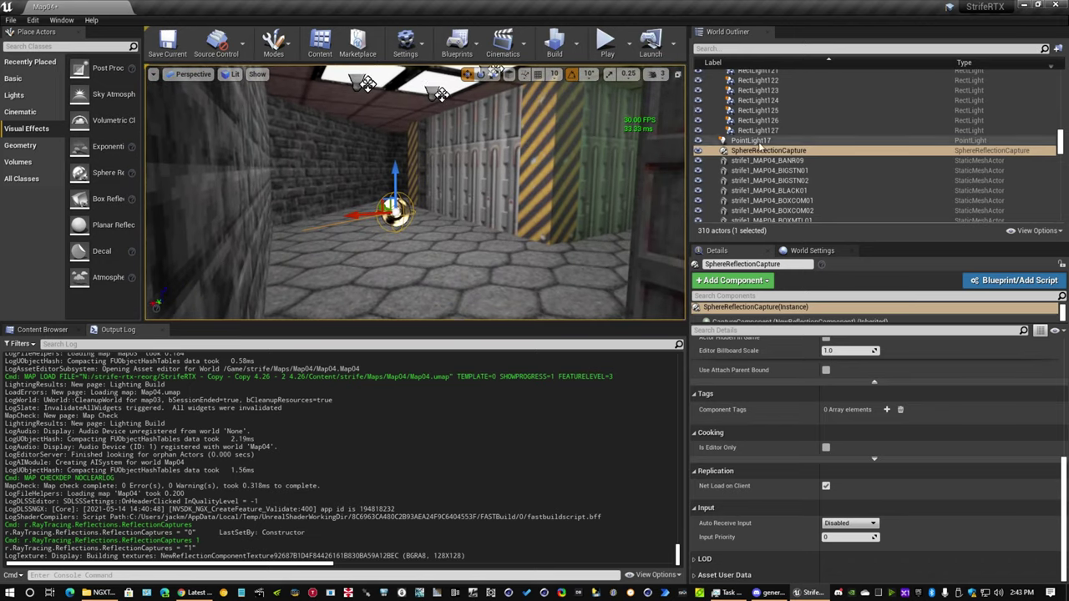
click(777, 150)
key(Delete)
Switch the Ray Tracing Global Illumination type of PostProcess_BruteForceGI3 to Disabled and back to Brute Force for comparison.
scroll(786, 187, up, 8)
drag(1060, 129, 1061, 83)
click(795, 140)
scroll(802, 371, down, 5)
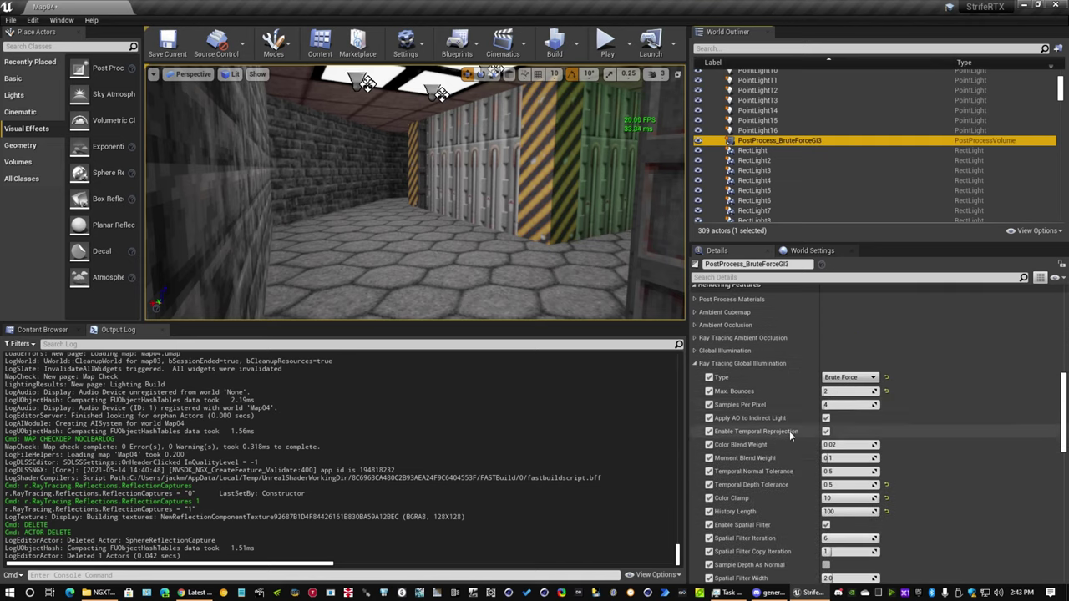
click(848, 378)
click(850, 390)
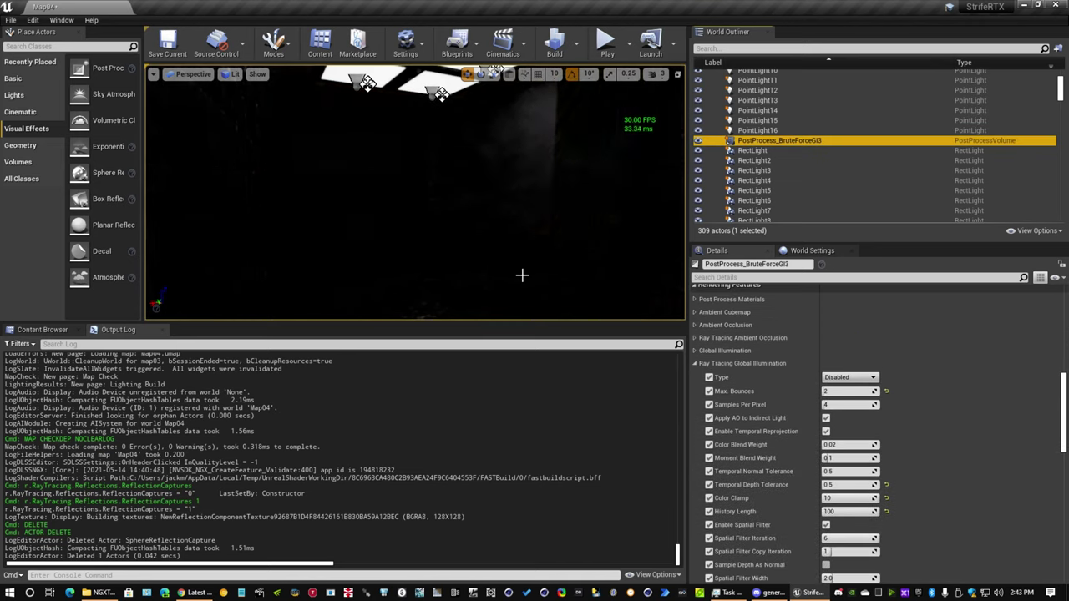
click(844, 378)
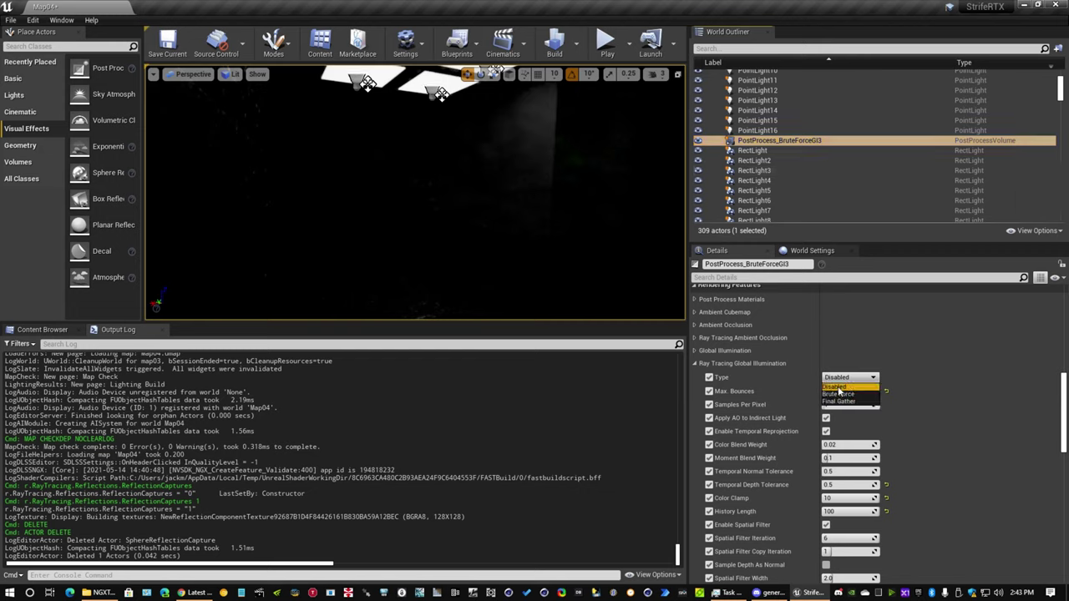
click(838, 394)
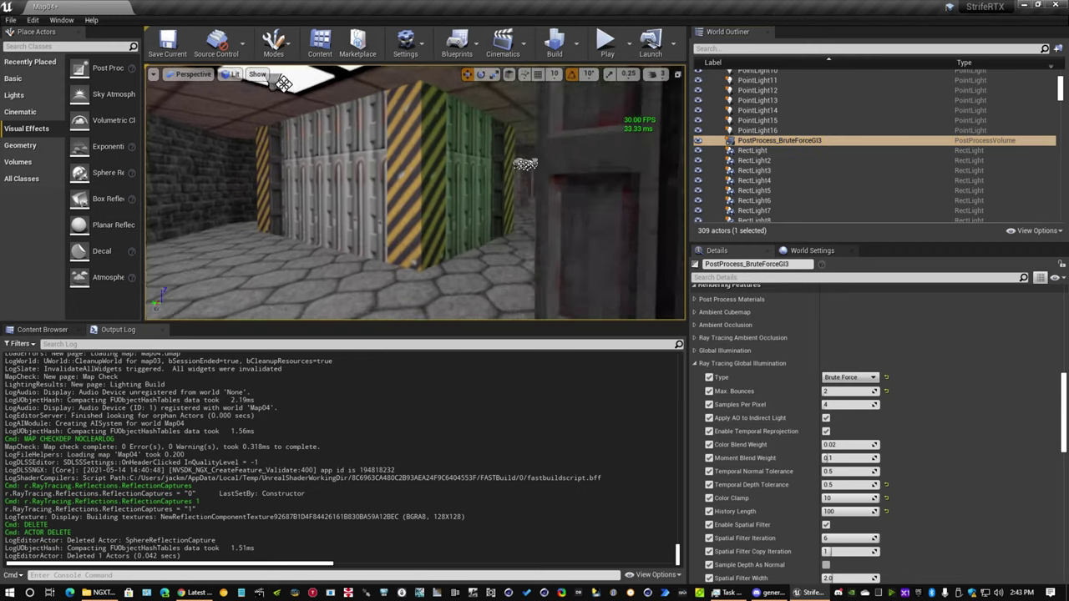
Inspect the brute-force lighting across Map04 from outside the level and inside its red-ceilinged corridor.
key(w)
mouse_move(551, 192)
right_down()
mouse_move(476, 192)
mouse_move(534, 190)
right_up()
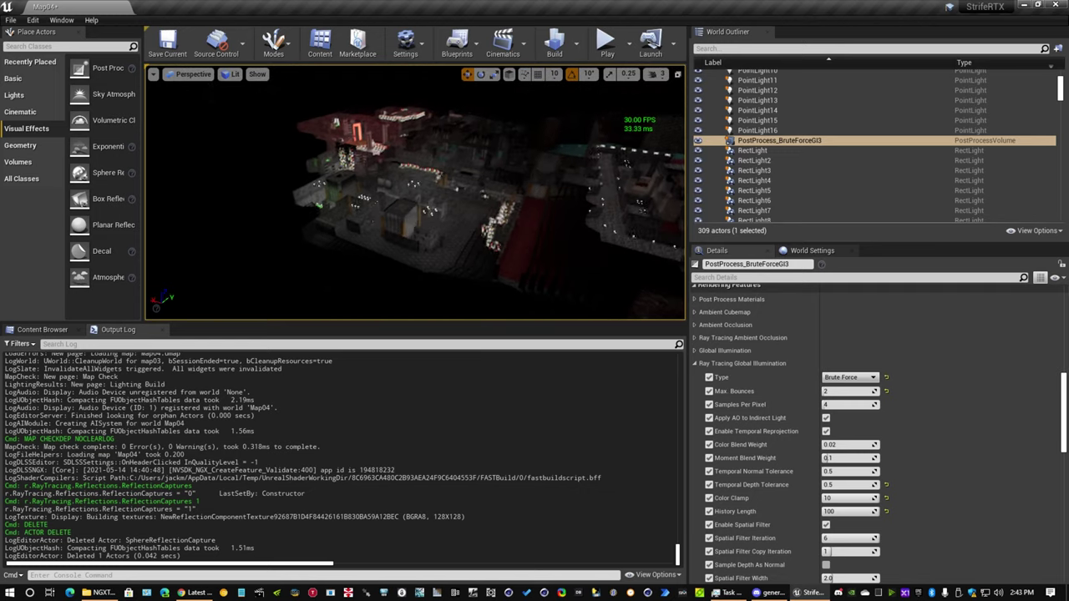
key(d)
right_drag(415, 192, 301, 167)
key(w)
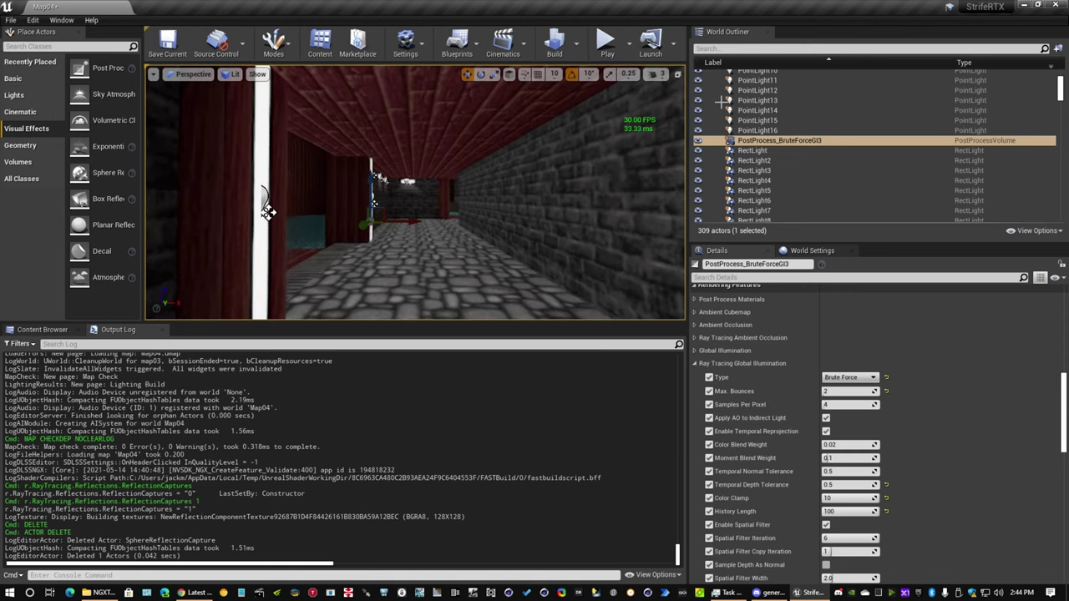
Select every rect light from RectLight through RectLight127 and turn Affects World back on.
click(749, 152)
scroll(781, 184, down, 6)
scroll(814, 182, down, 15)
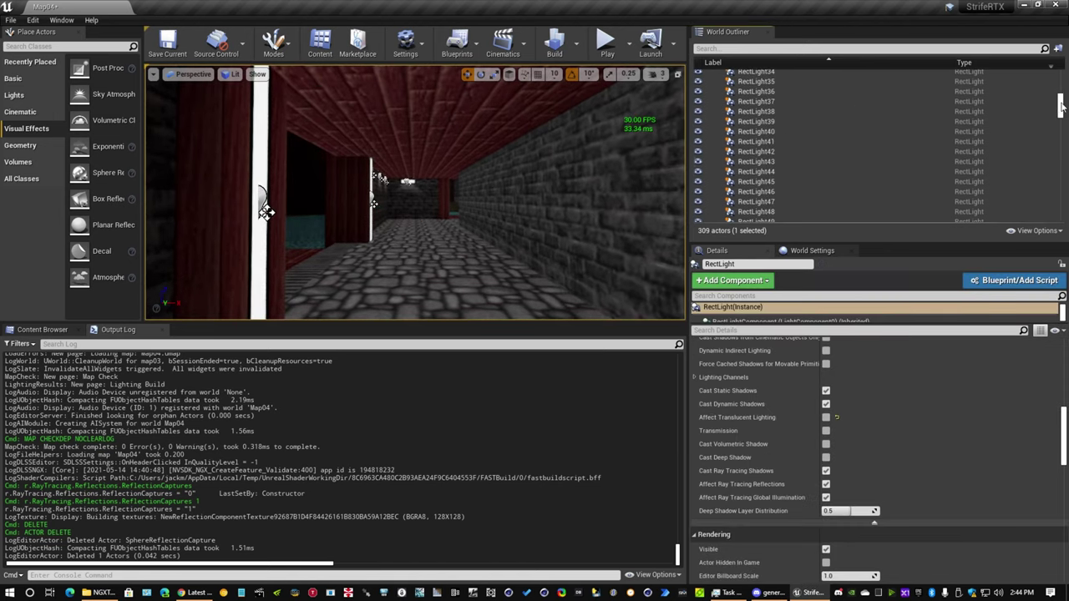
drag(1063, 107, 1062, 144)
shift+click(770, 115)
scroll(768, 393, up, 5)
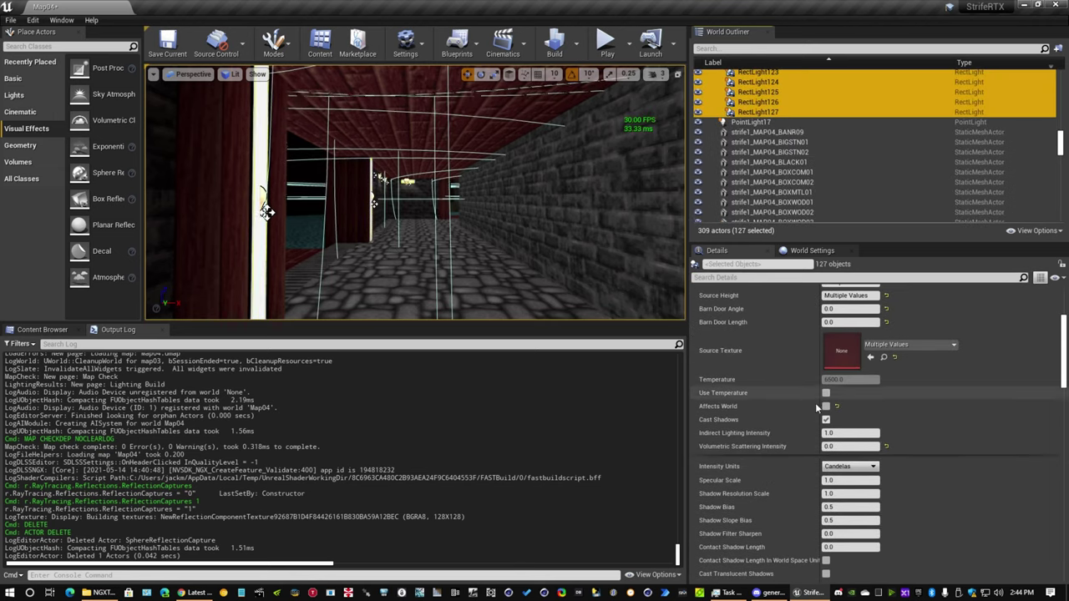
click(827, 407)
click(826, 407)
scroll(819, 203, up, 4)
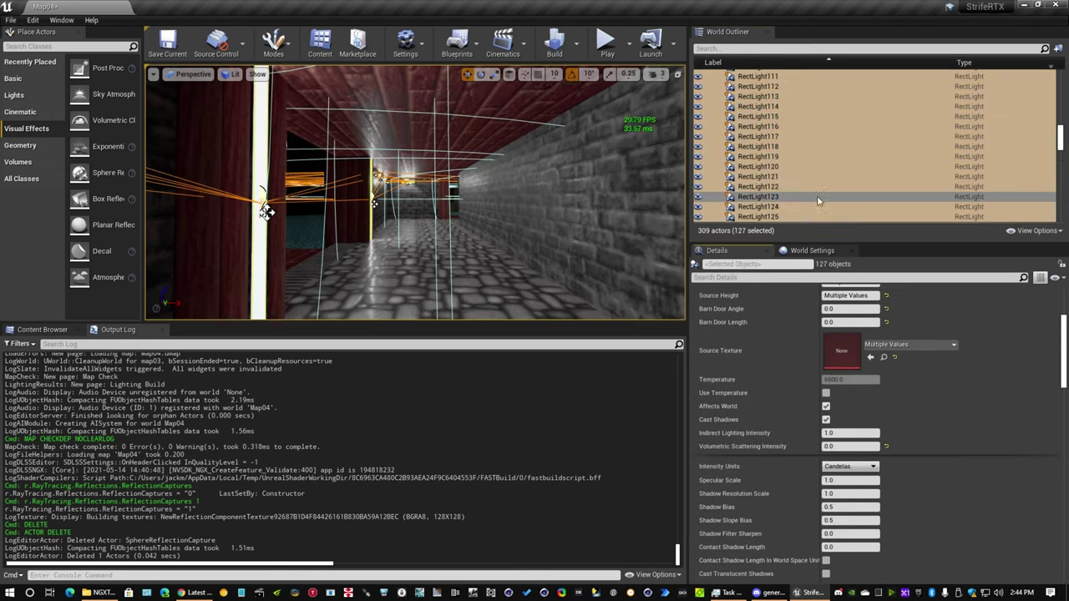
Examine the shadow, performance, light profile and ray tracing settings of the selected rect lights.
scroll(772, 410, down, 6)
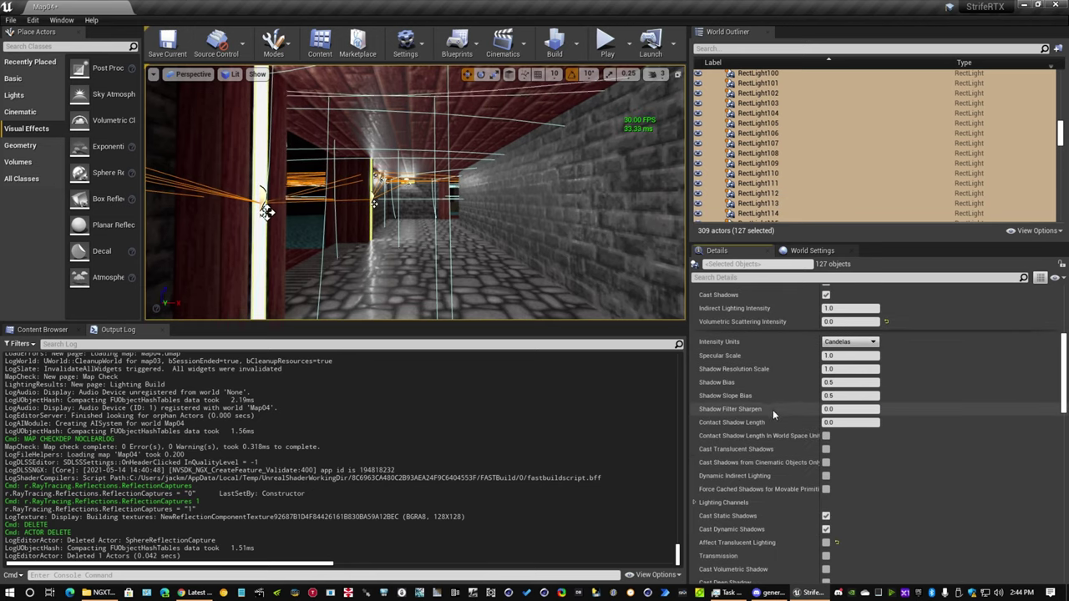
scroll(777, 405, down, 3)
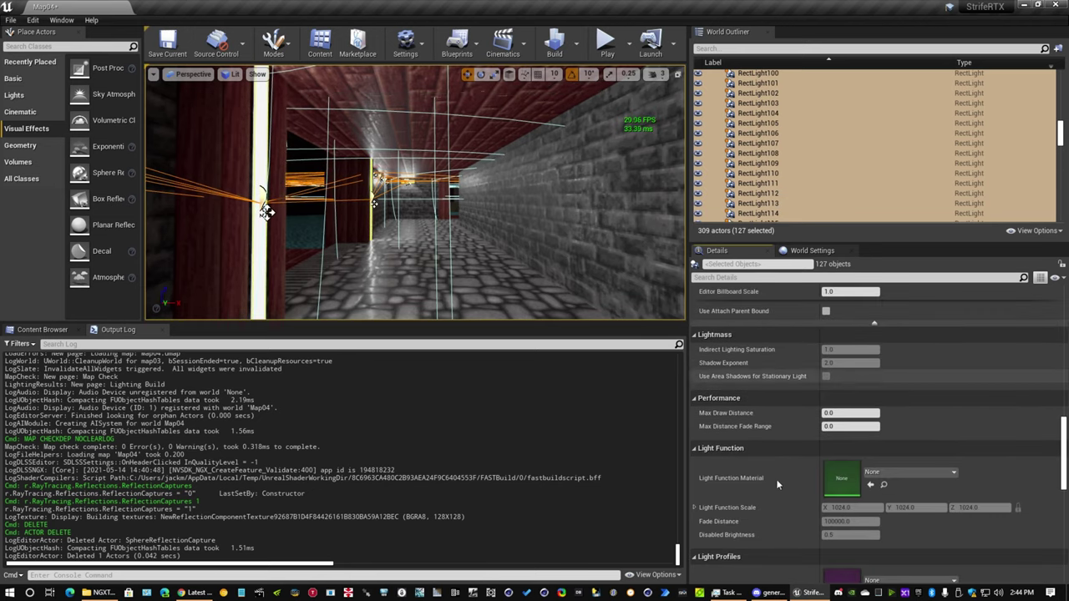
scroll(775, 444, down, 5)
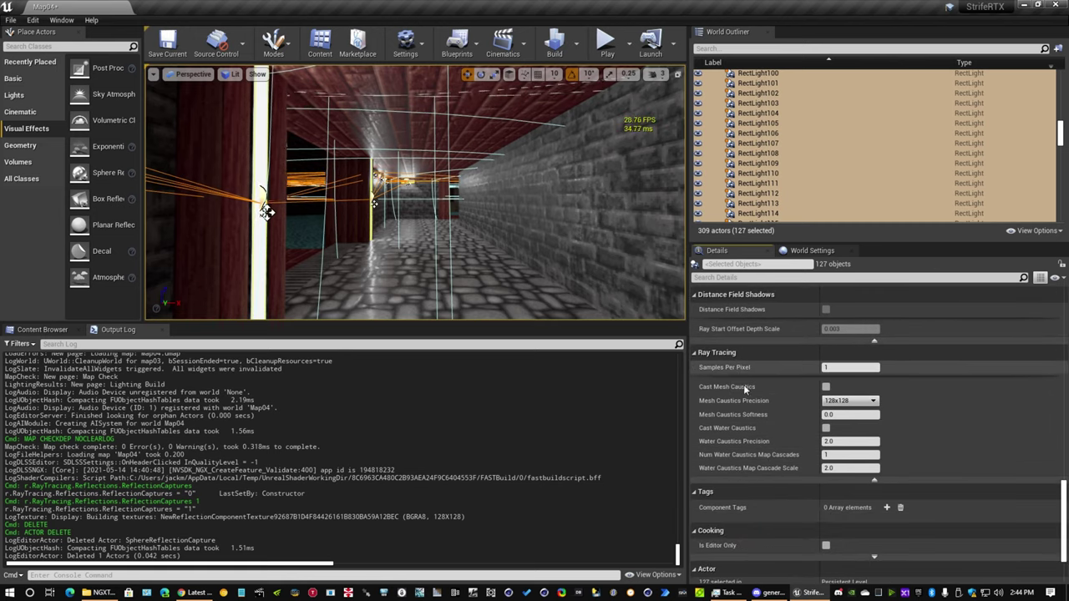
scroll(775, 461, up, 4)
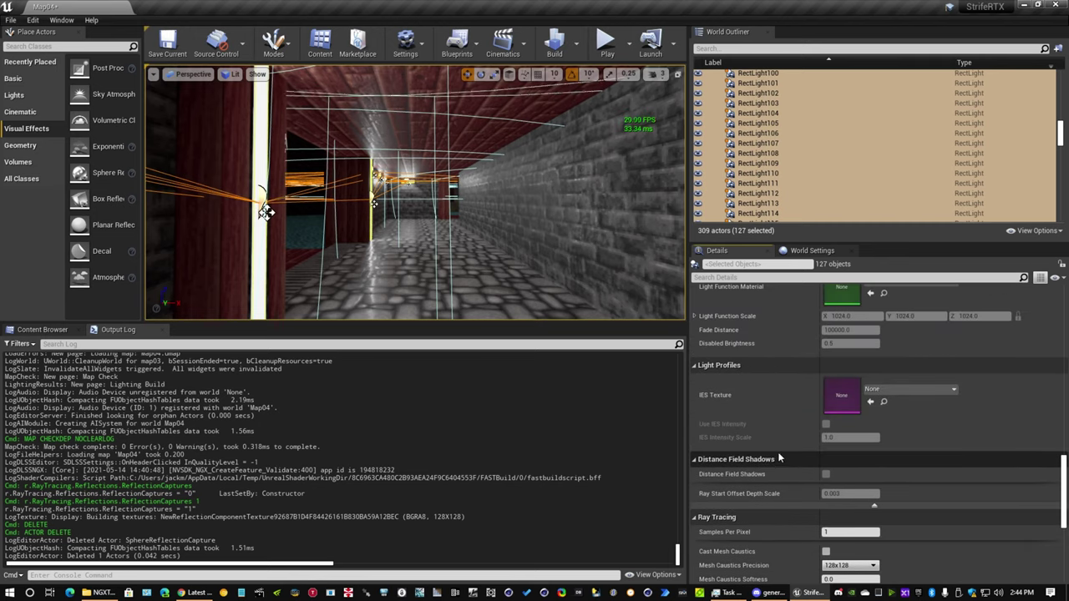
scroll(775, 457, down, 6)
scroll(775, 458, up, 4)
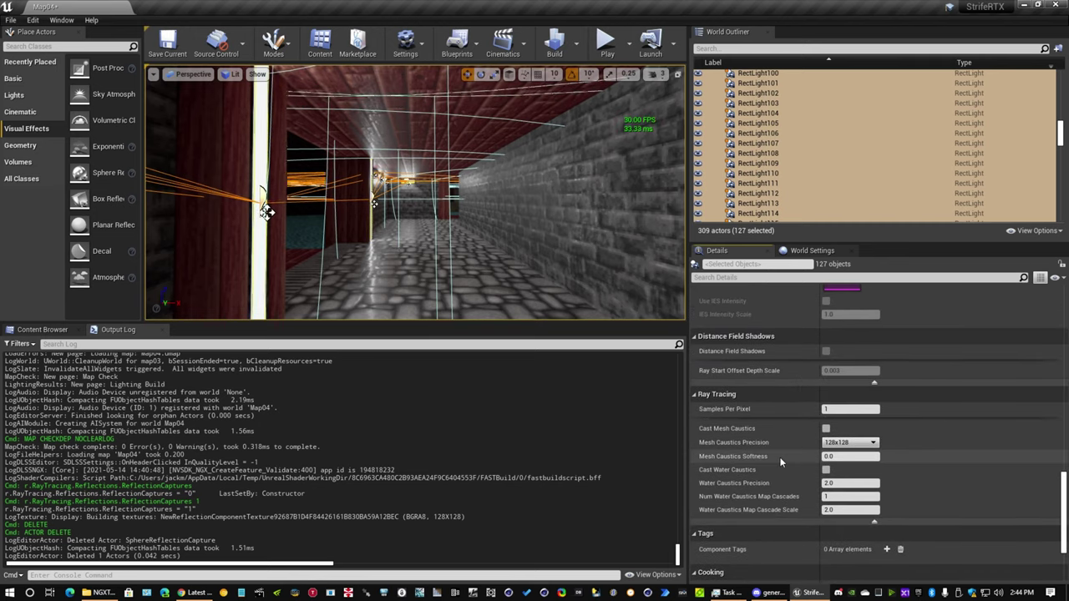
scroll(781, 459, up, 2)
scroll(777, 455, down, 2)
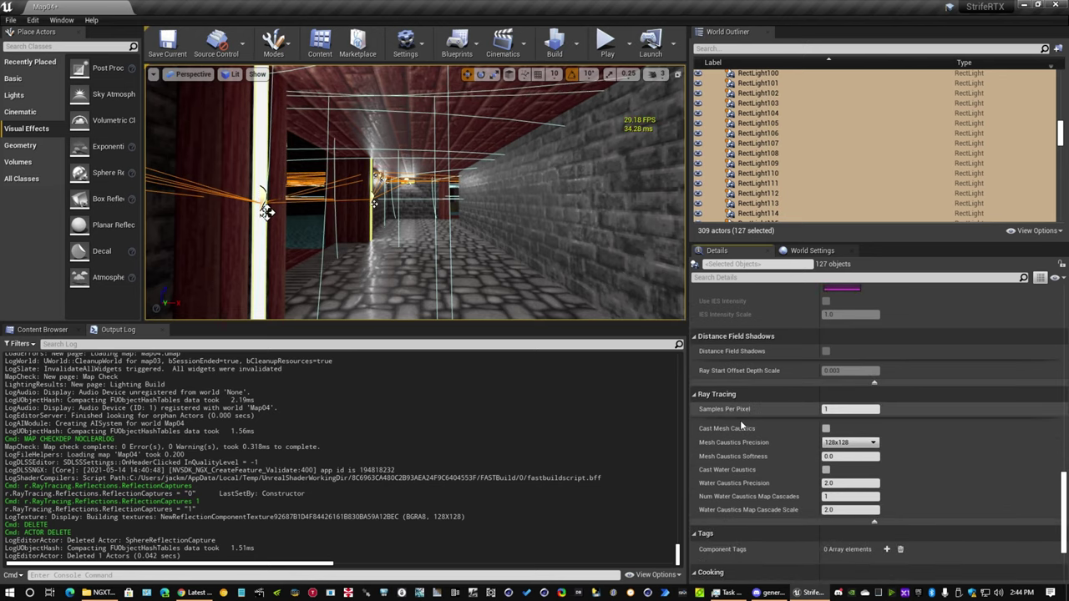
scroll(760, 451, up, 4)
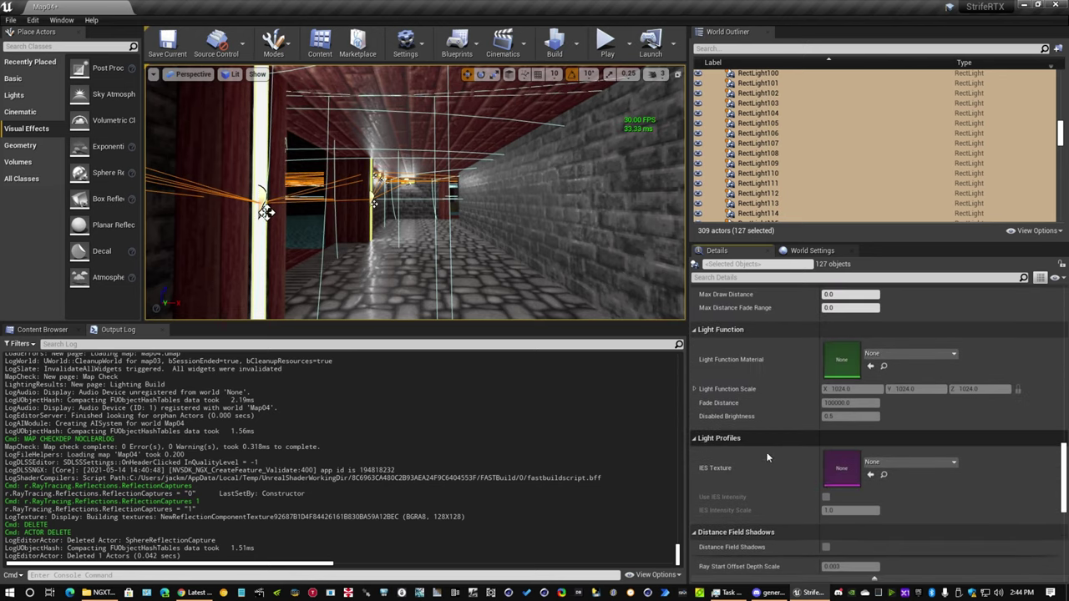
scroll(769, 467, up, 3)
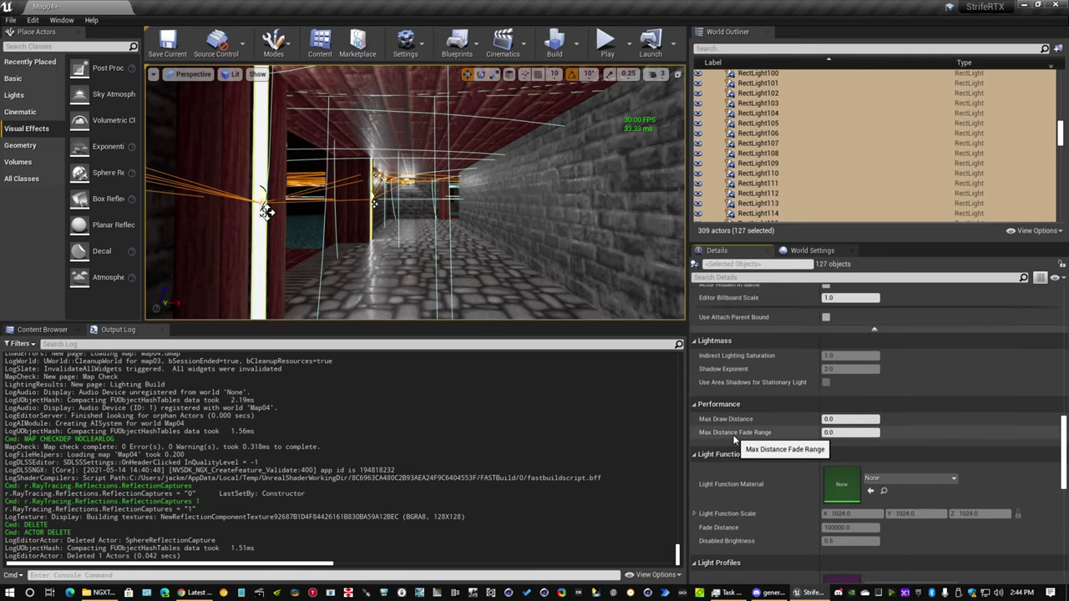
Set the Max Draw Distance of the selected rect lights to 1000.
scroll(767, 448, up, 5)
scroll(771, 457, down, 2)
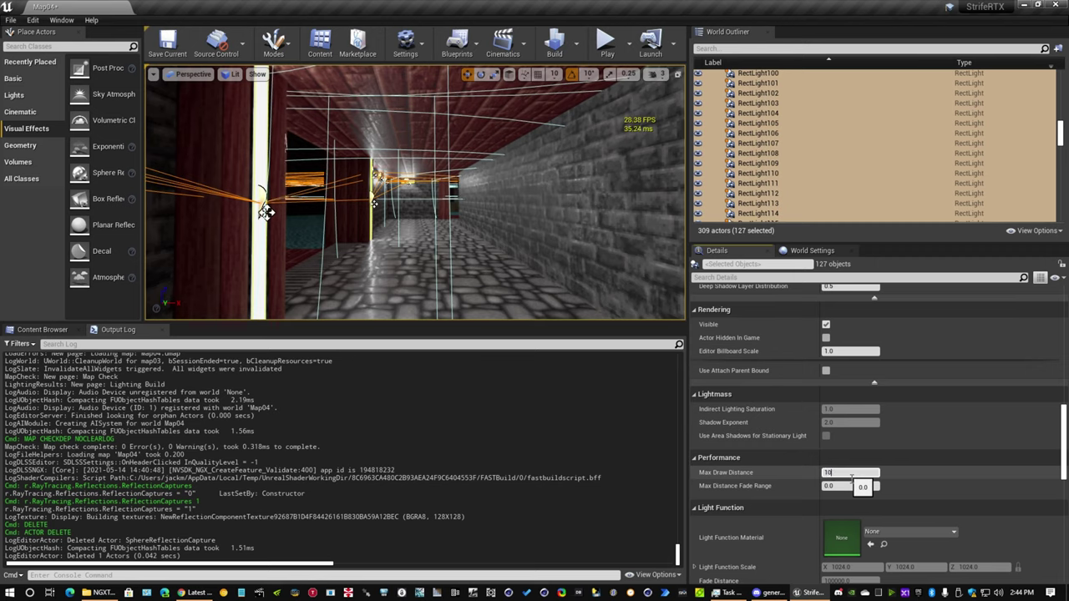
key(Return)
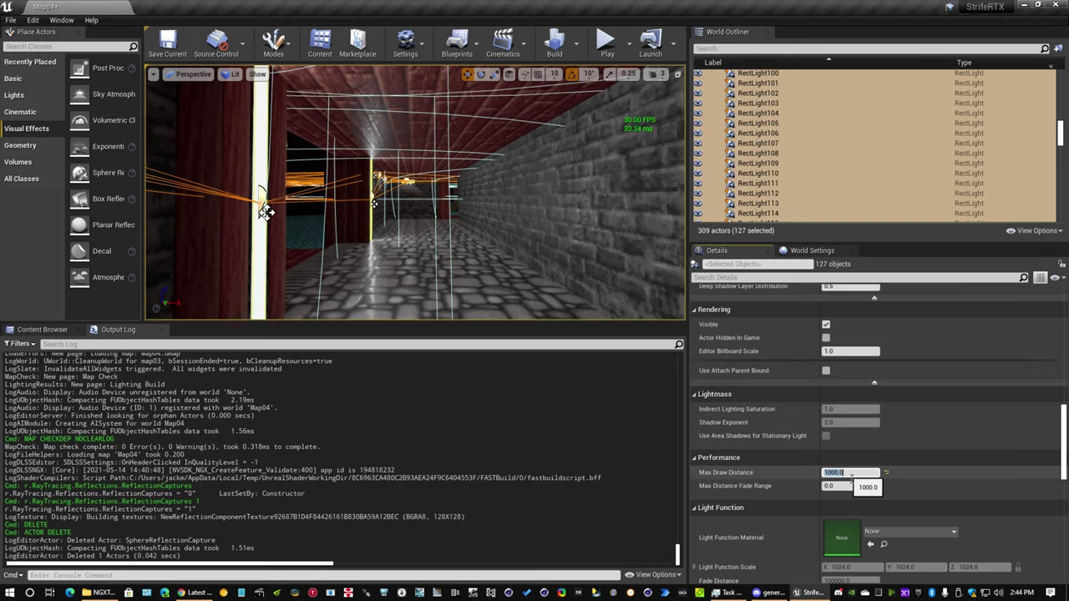
Display the advanced GPU statistics in the viewport to see the per-pass render cost.
click(153, 74)
mouse_move(221, 162)
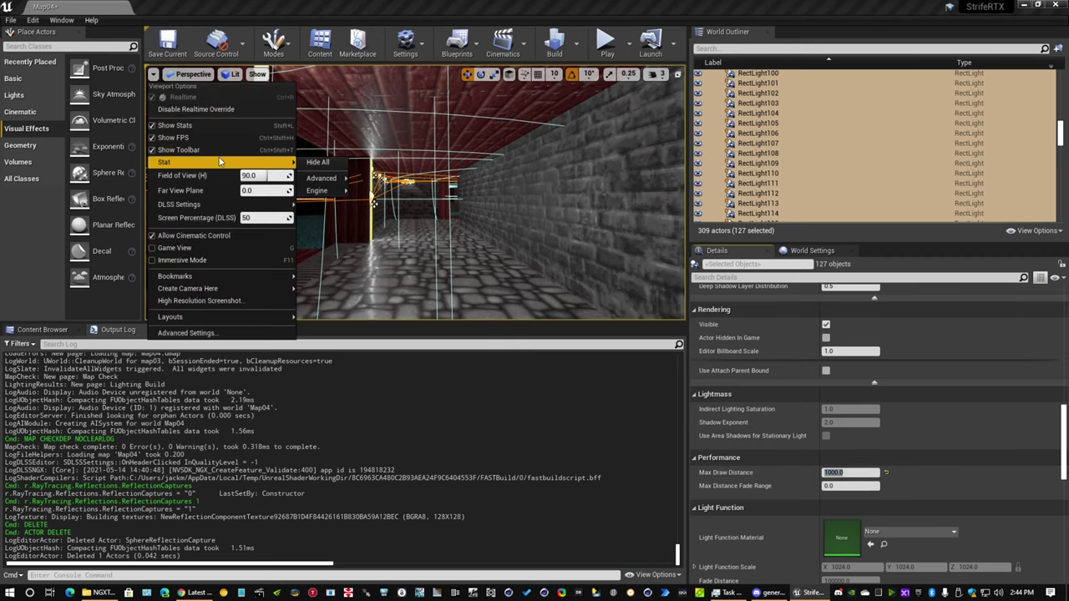
mouse_move(322, 178)
scroll(384, 417, down, 5)
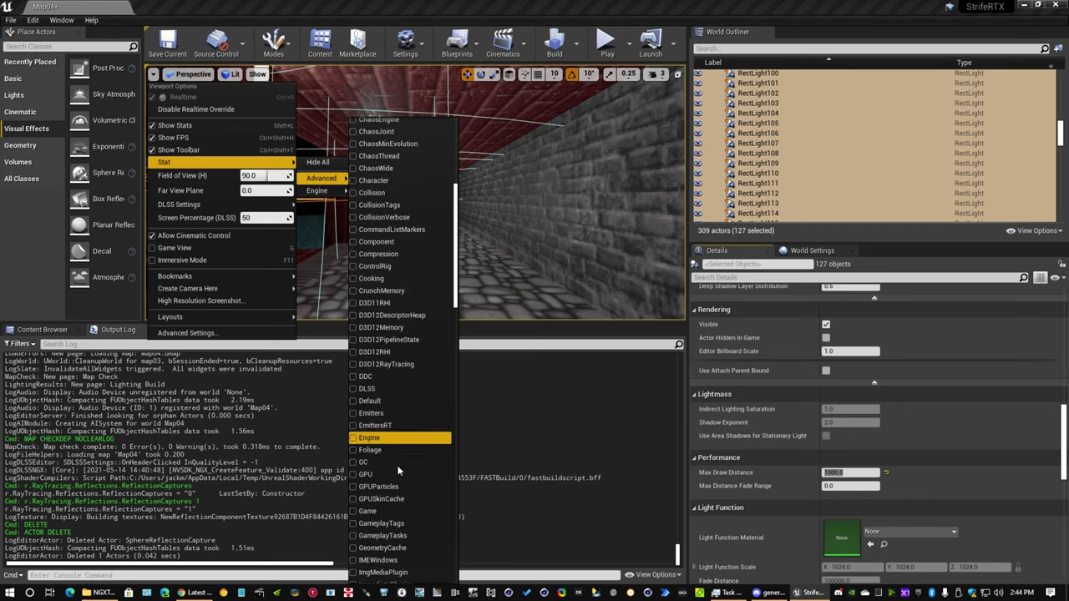
click(398, 474)
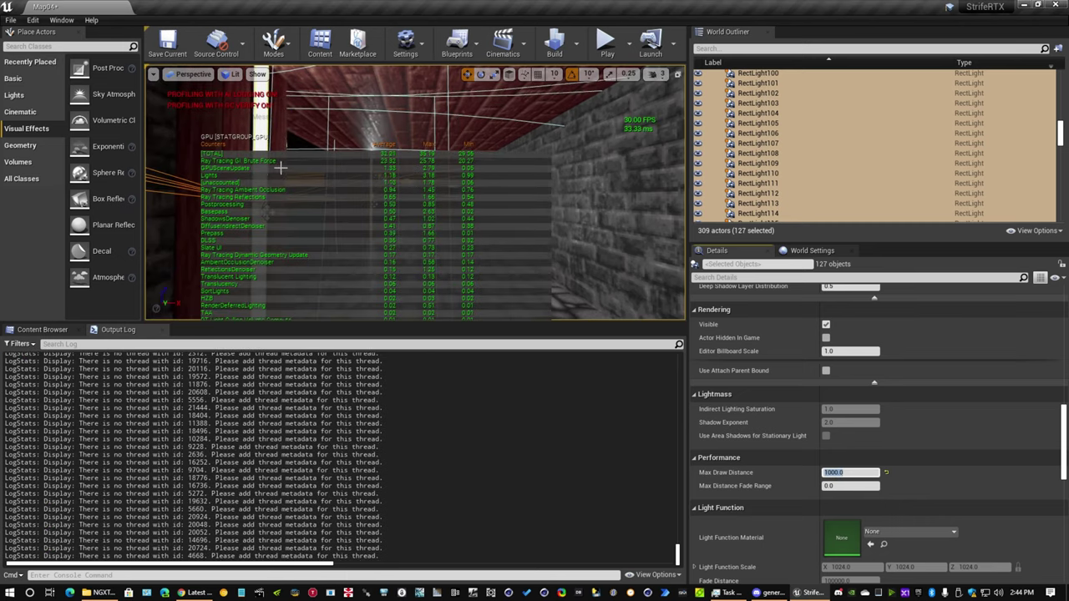
Reset the rect lights' Max Draw Distance to its default, then set it to 1000 again to compare the GPU cost.
click(886, 473)
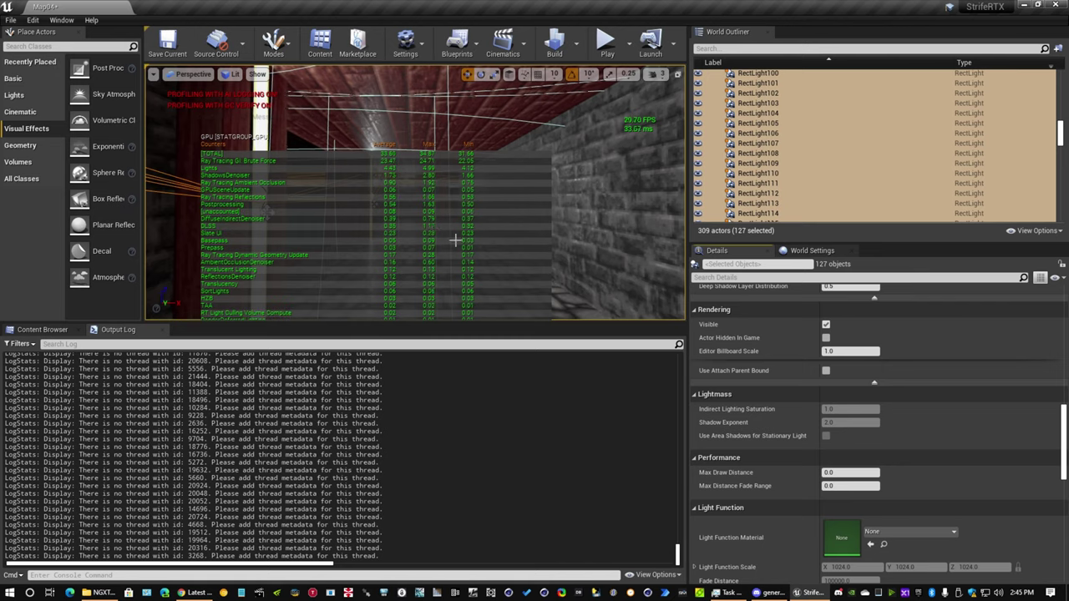
click(848, 473)
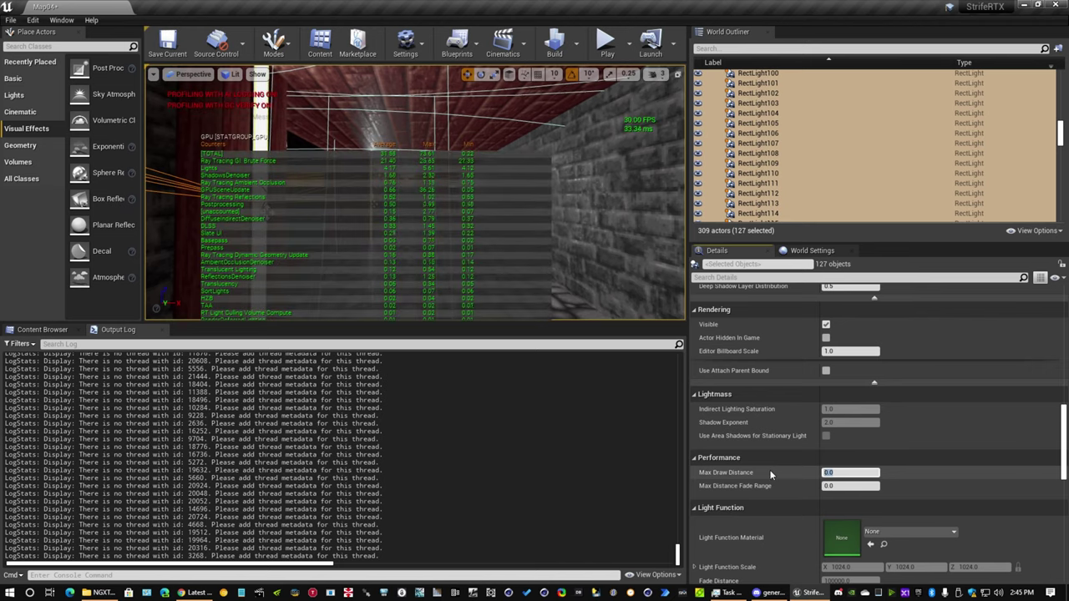
text(1000)
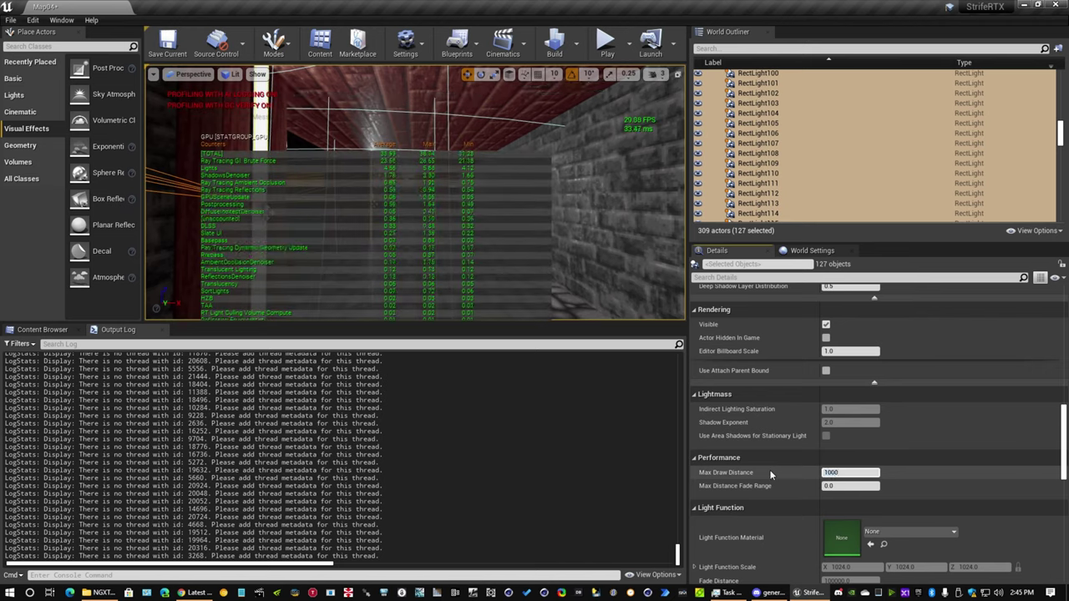
key(Return)
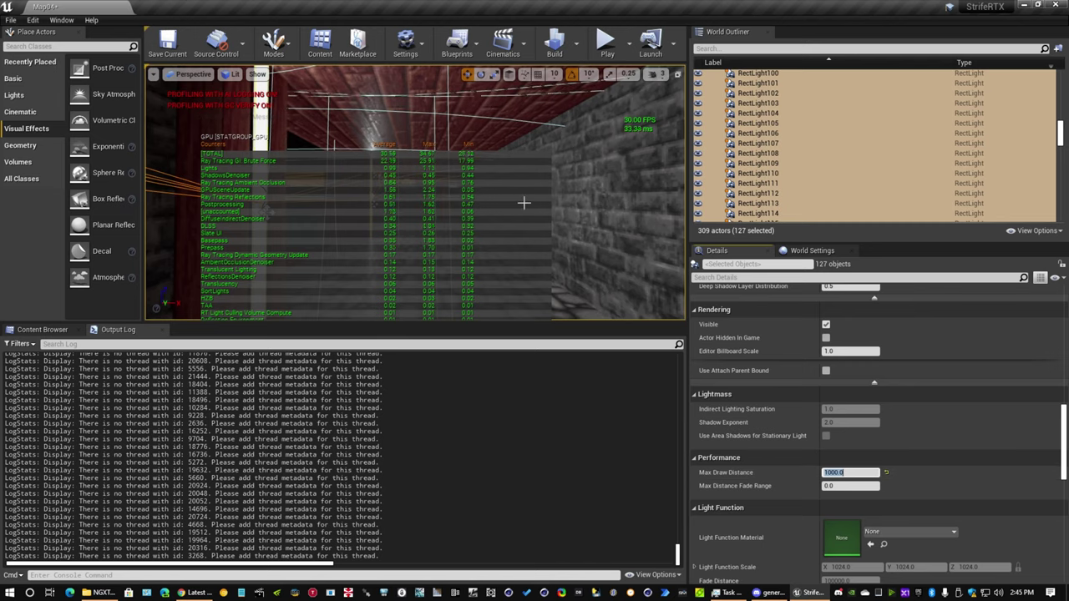
Move through the stone corridors and inspect how the distance-limited rect lights appear alongside the GPU statistics.
key(w)
mouse_move(523, 202)
right_down()
mouse_move(528, 219)
mouse_move(551, 219)
mouse_move(489, 201)
right_up()
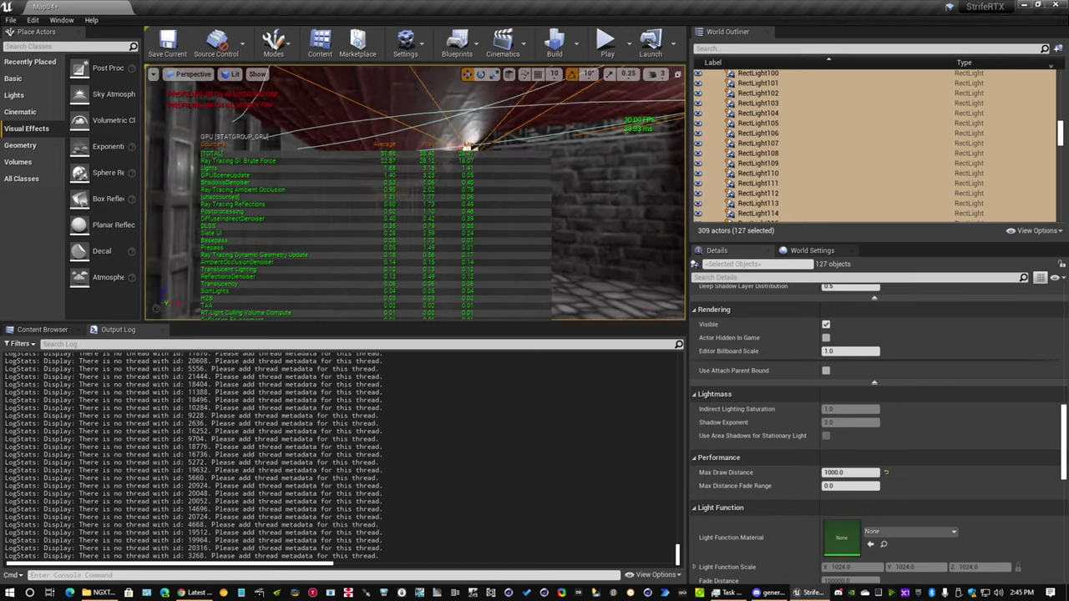
right_drag(415, 192, 451, 259)
right_drag(277, 159, 276, 98)
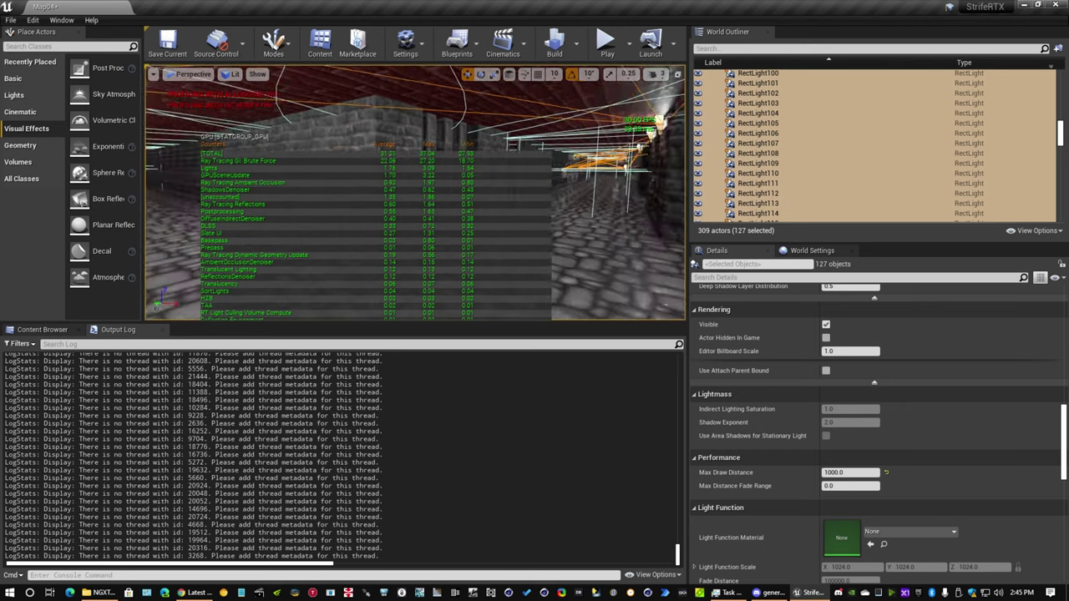
right_drag(319, 75, 319, 75)
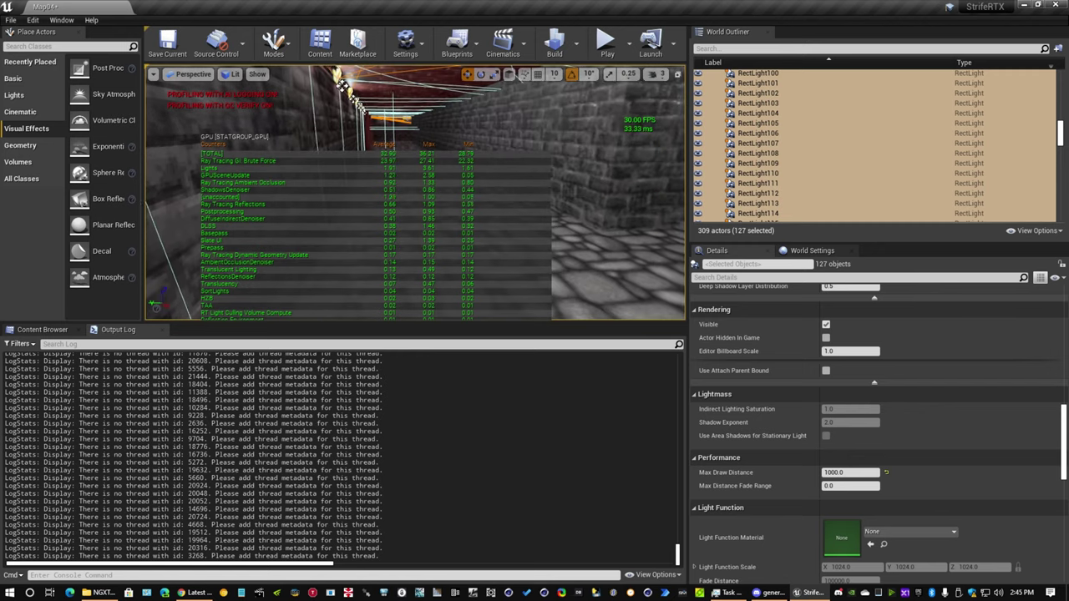
Set the rect lights' Max Draw Distance to 0 and view the corridor with the limit removed.
click(850, 472)
text(0)
key(Return)
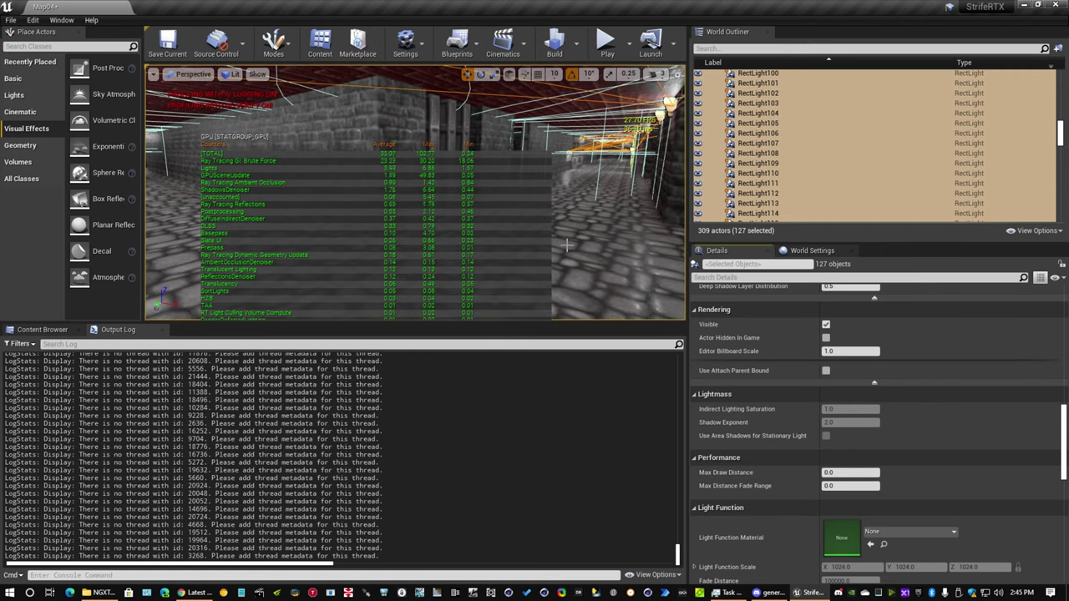
right_drag(380, 229, 380, 230)
Review the rect lights' general settings and replace their selection with the Map04 world entry.
scroll(760, 398, up, 5)
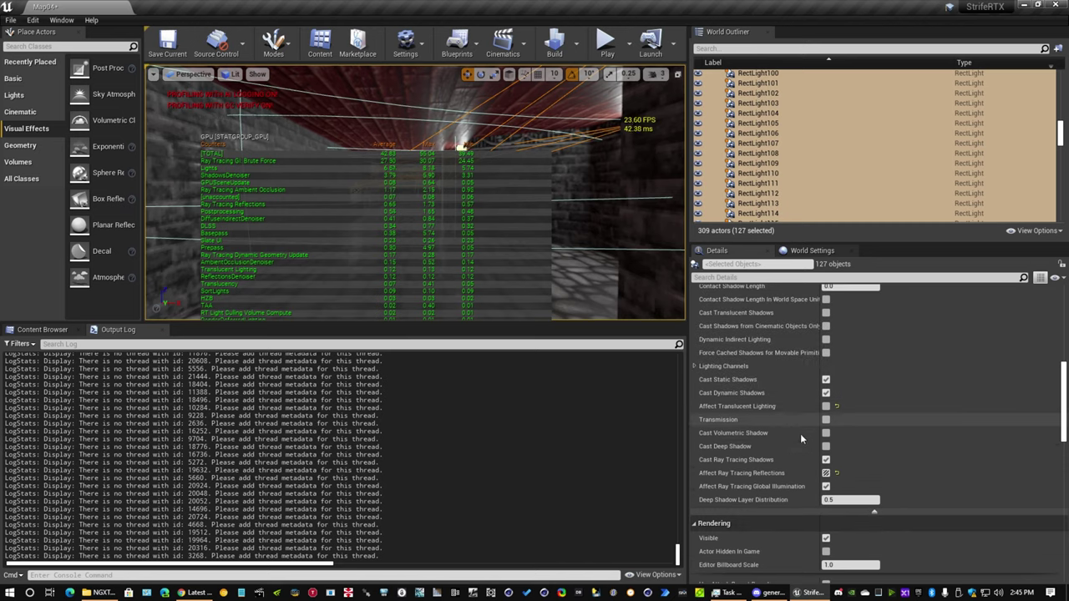
scroll(801, 448, down, 5)
scroll(785, 449, up, 5)
scroll(789, 450, up, 10)
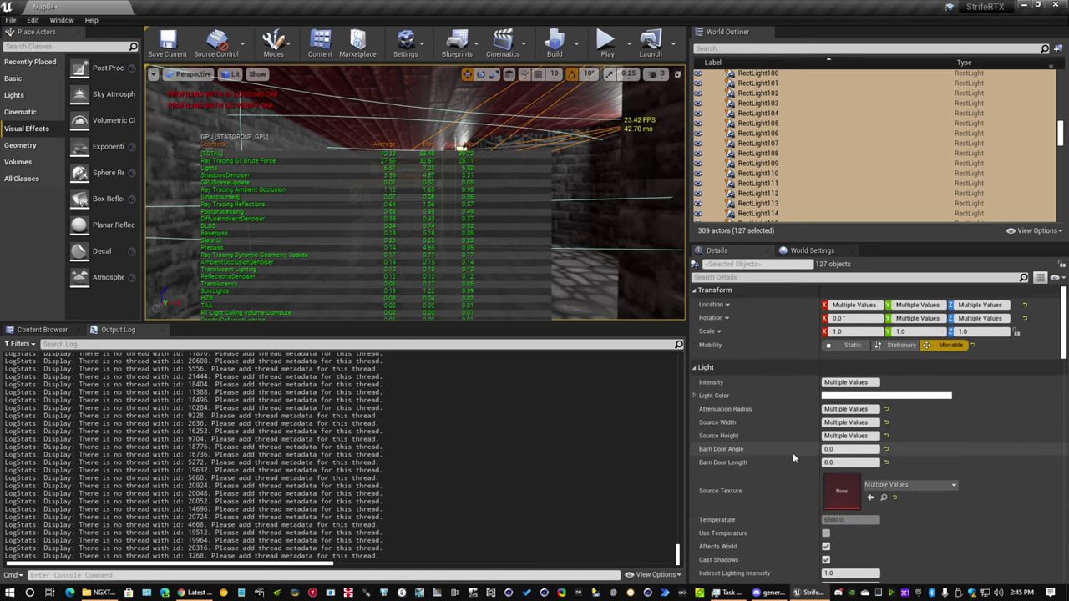
drag(1060, 132, 1059, 74)
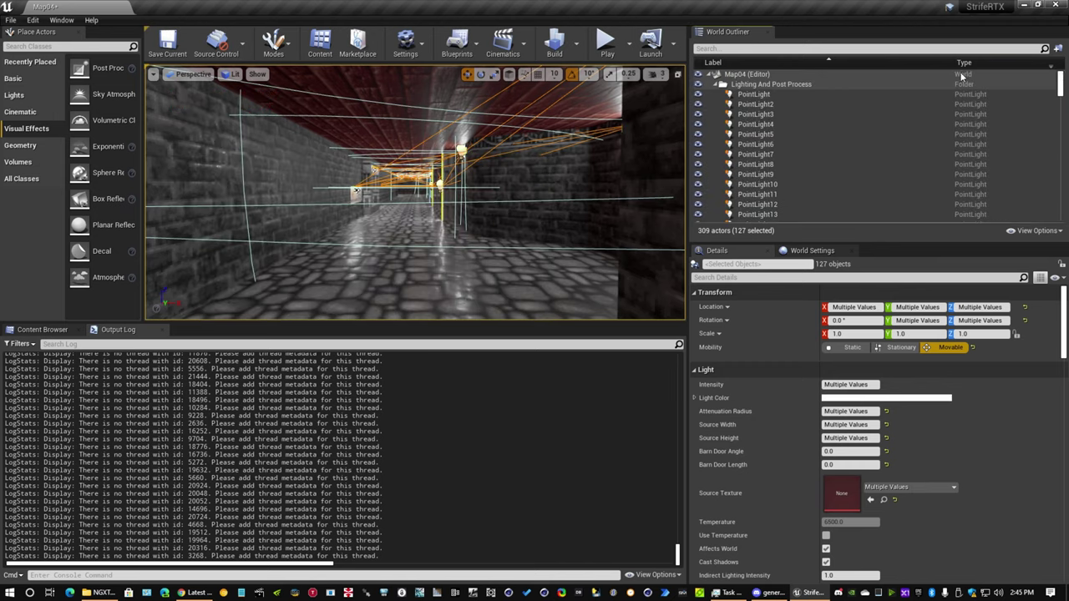
click(750, 75)
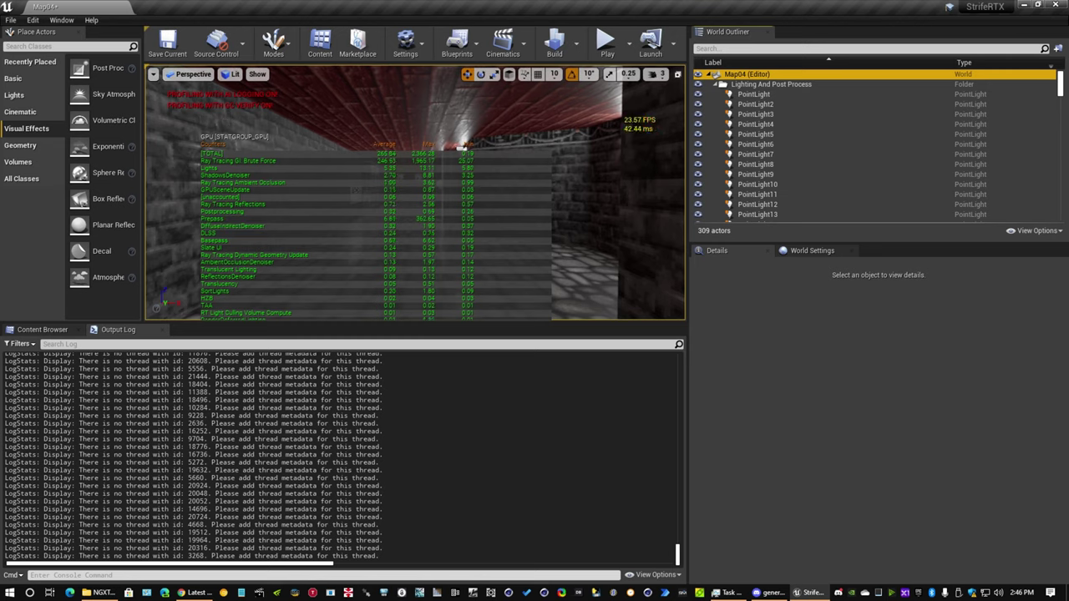
View the corridor without selection outlines, collapse the Map04 hierarchy in the World Outliner and clear the selection.
right_drag(308, 247, 307, 247)
click(109, 576)
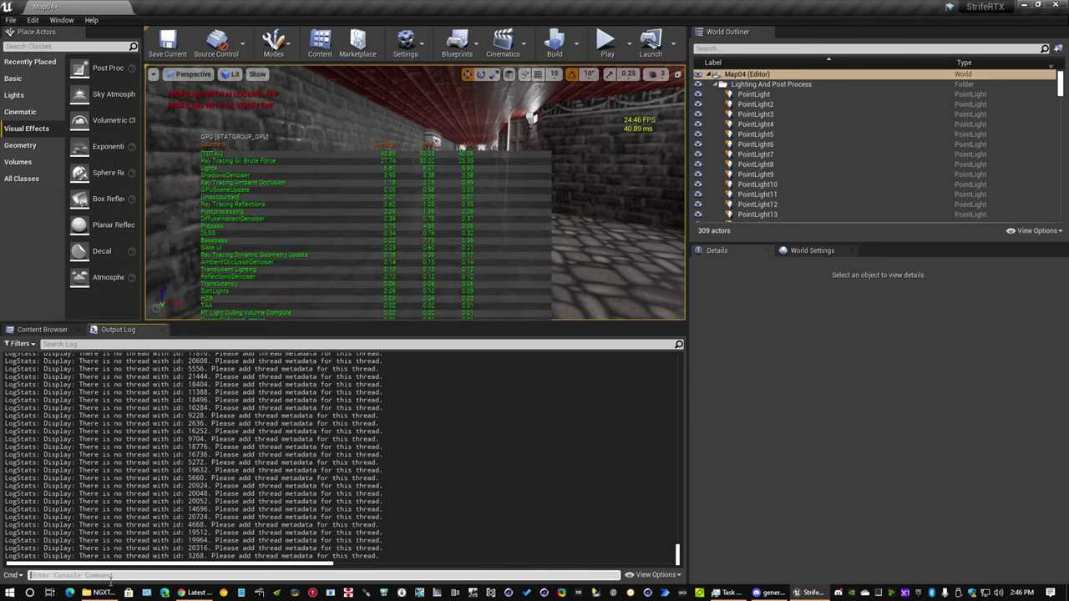
click(153, 74)
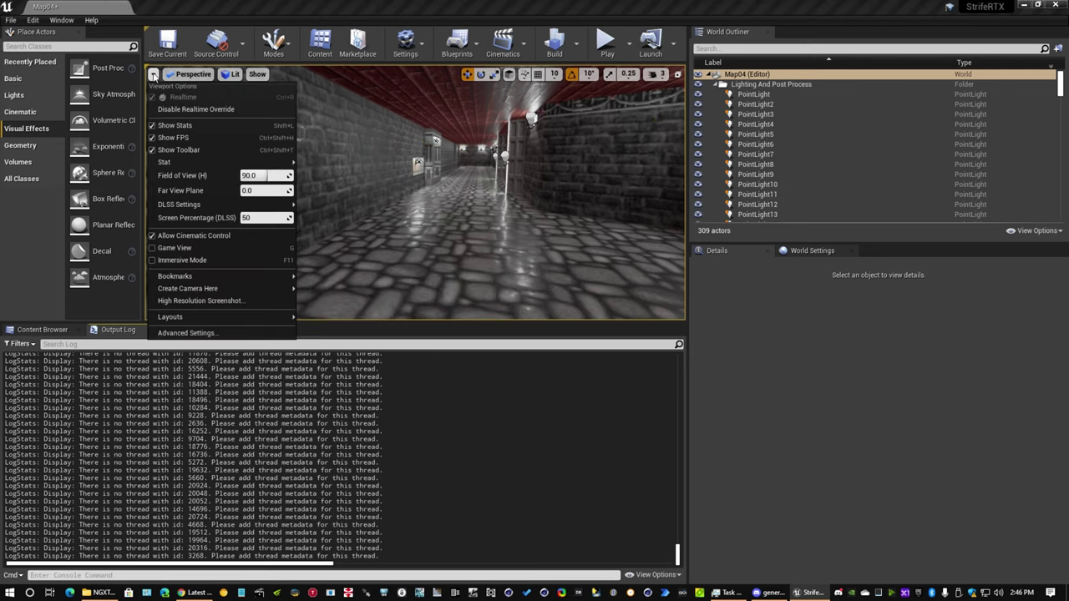
click(709, 75)
click(775, 155)
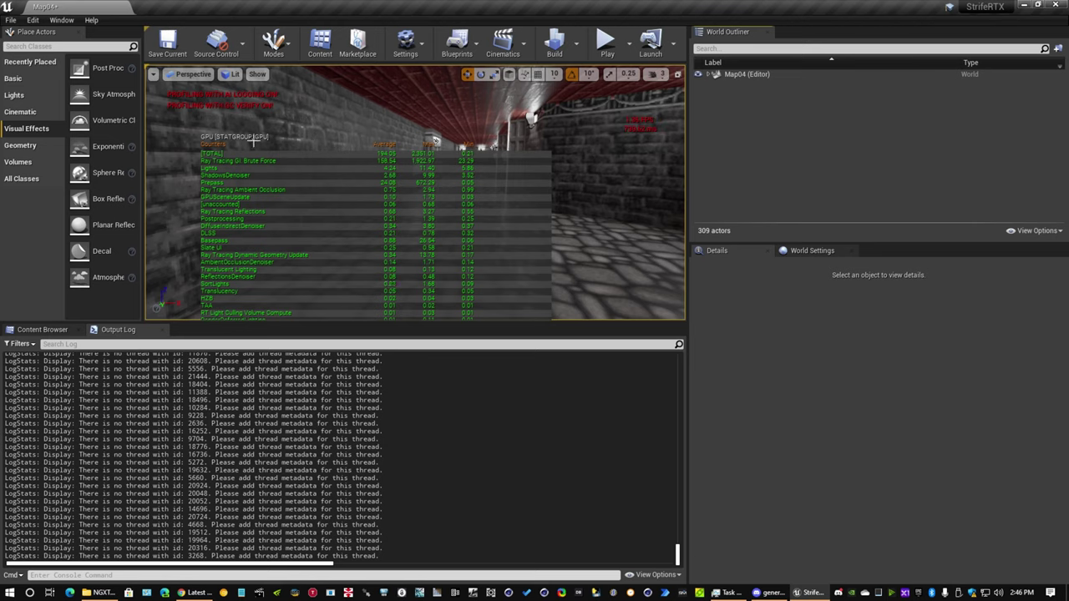
Turn off the GPU statistics overlay in the viewport.
click(153, 75)
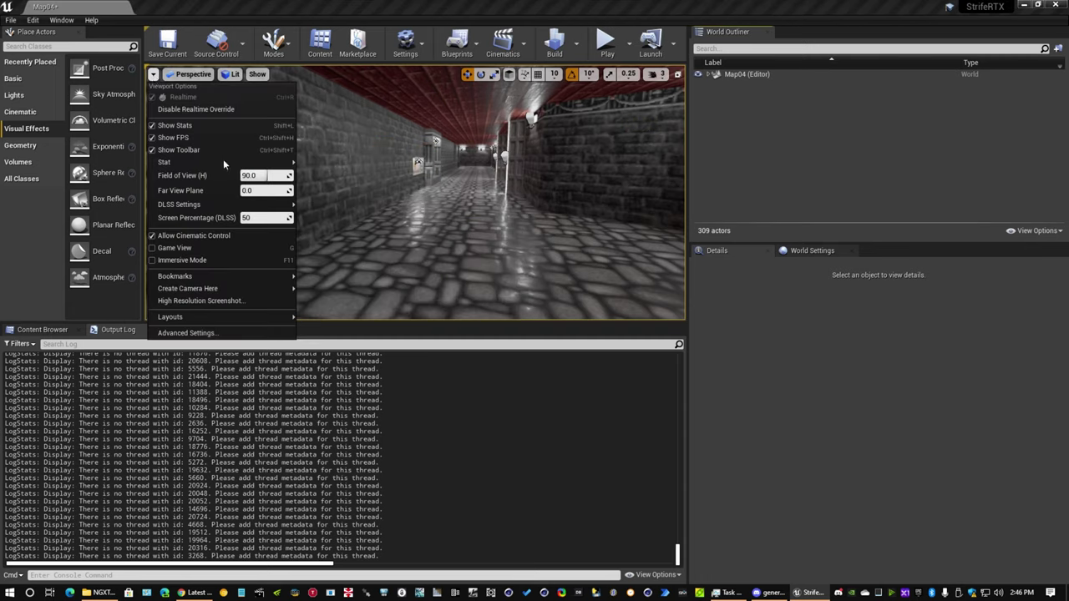
mouse_move(224, 162)
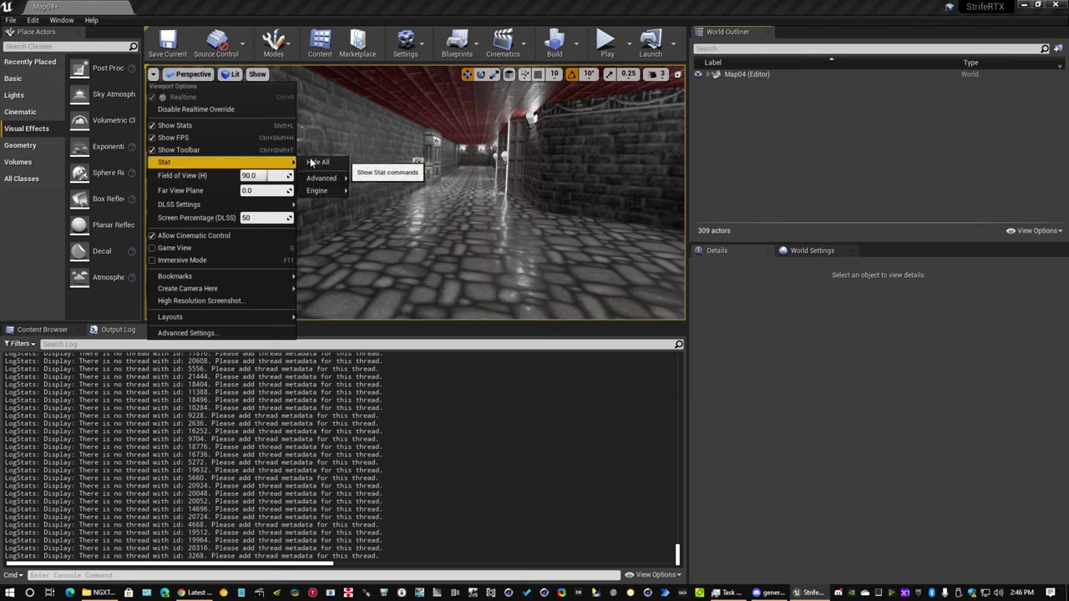
mouse_move(321, 178)
scroll(392, 457, down, 5)
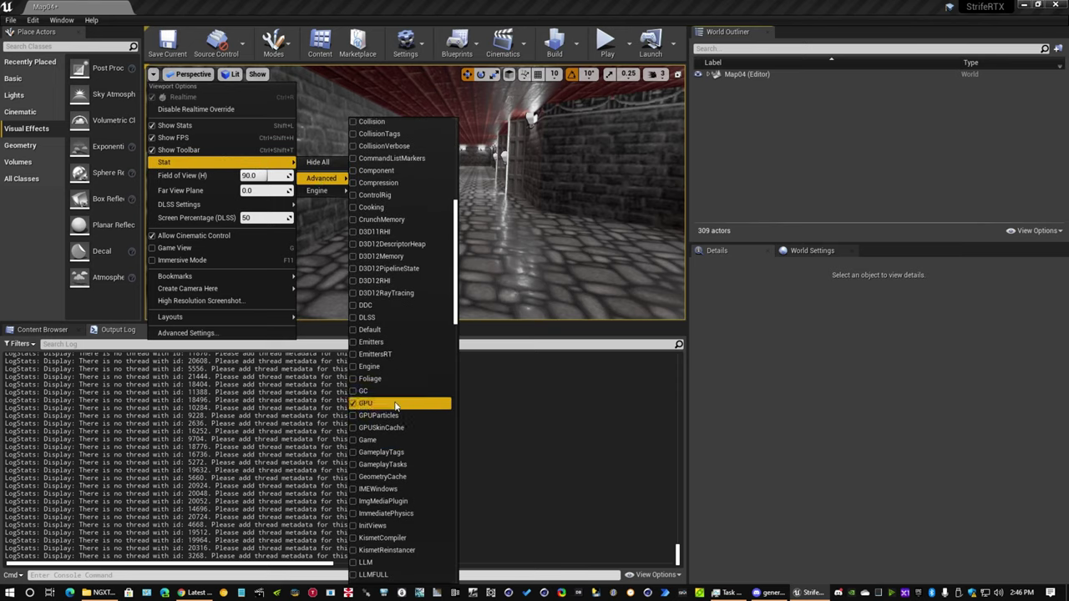
click(334, 177)
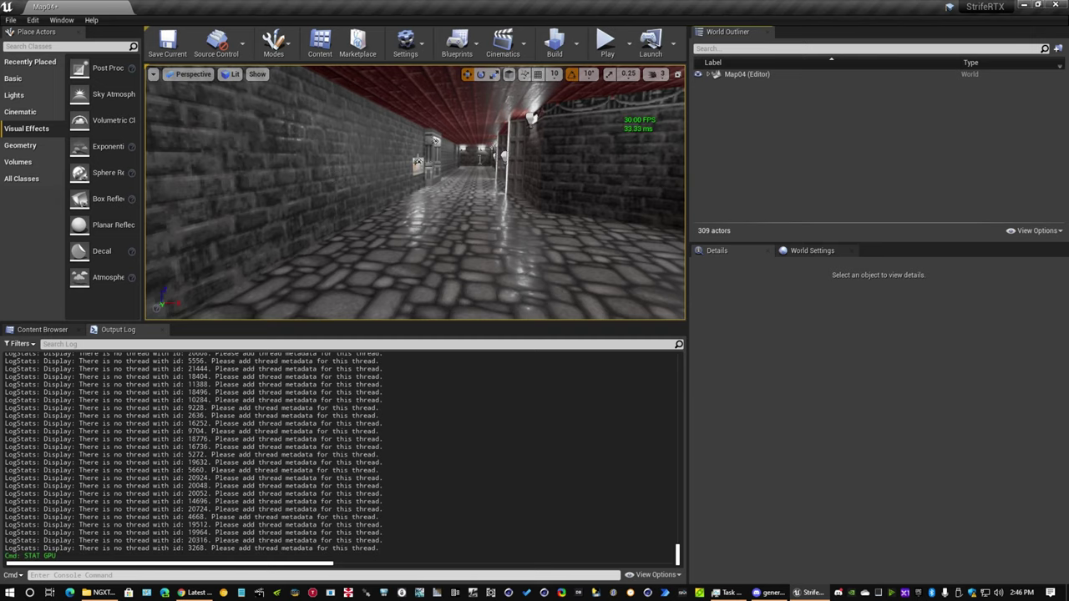
Fly along the corridor and out of the level to inspect the whole of Map04 from above.
right_drag(484, 158, 501, 138)
key(w)
mouse_move(404, 145)
right_down()
mouse_move(309, 167)
mouse_move(376, 144)
mouse_move(356, 124)
mouse_move(387, 129)
mouse_move(381, 122)
mouse_move(388, 143)
mouse_move(411, 130)
right_up()
right_drag(545, 188, 544, 189)
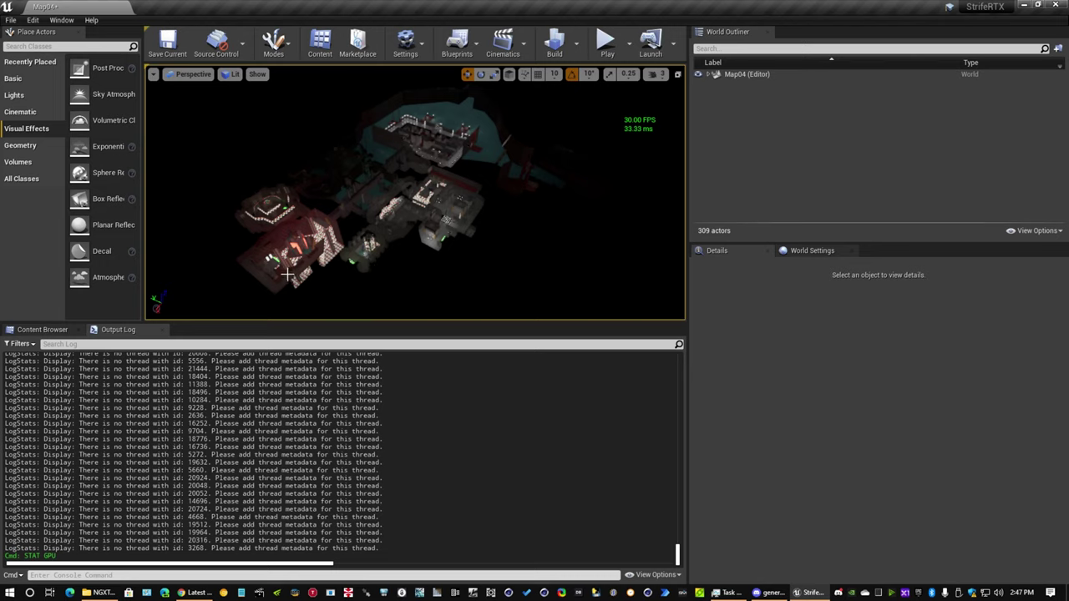
Query the current value of the console variable r.RayTracing.GlobalIllumination.MaxRayDistance.
click(186, 575)
text(raydis)
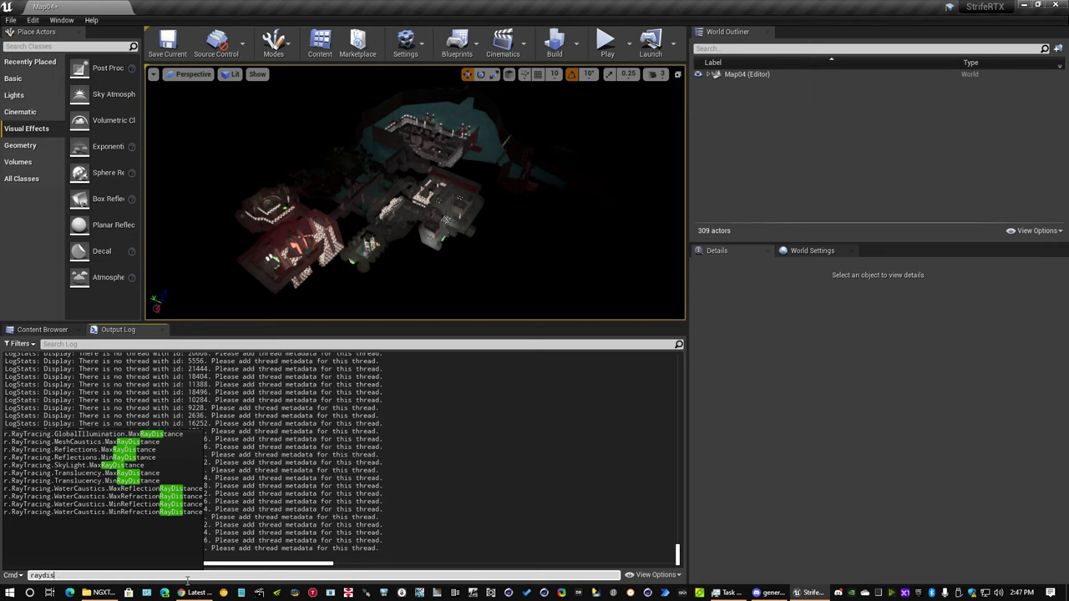
key(Tab)
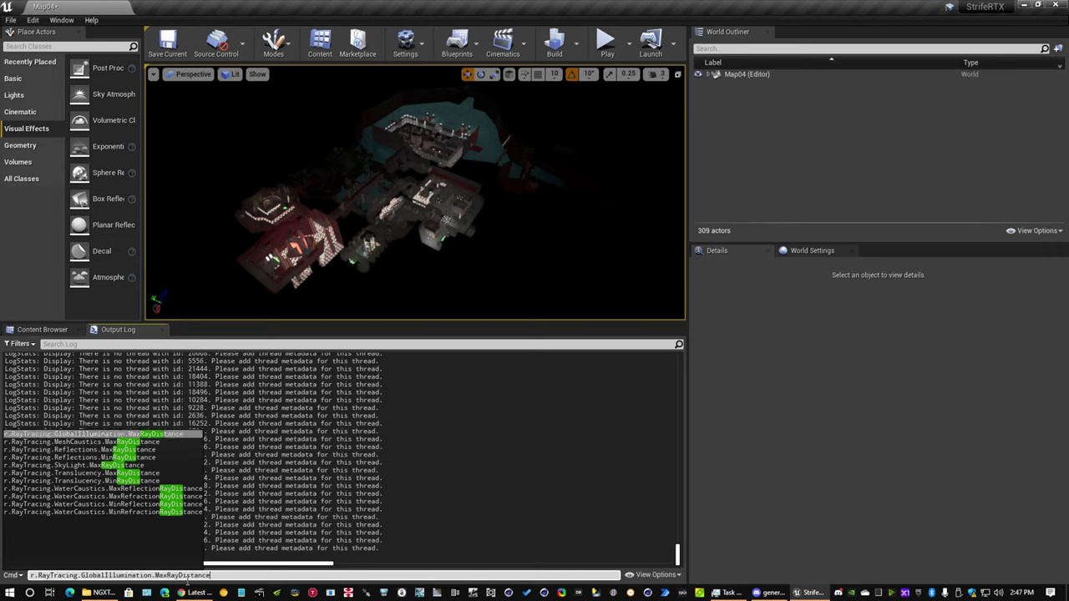
key(Return)
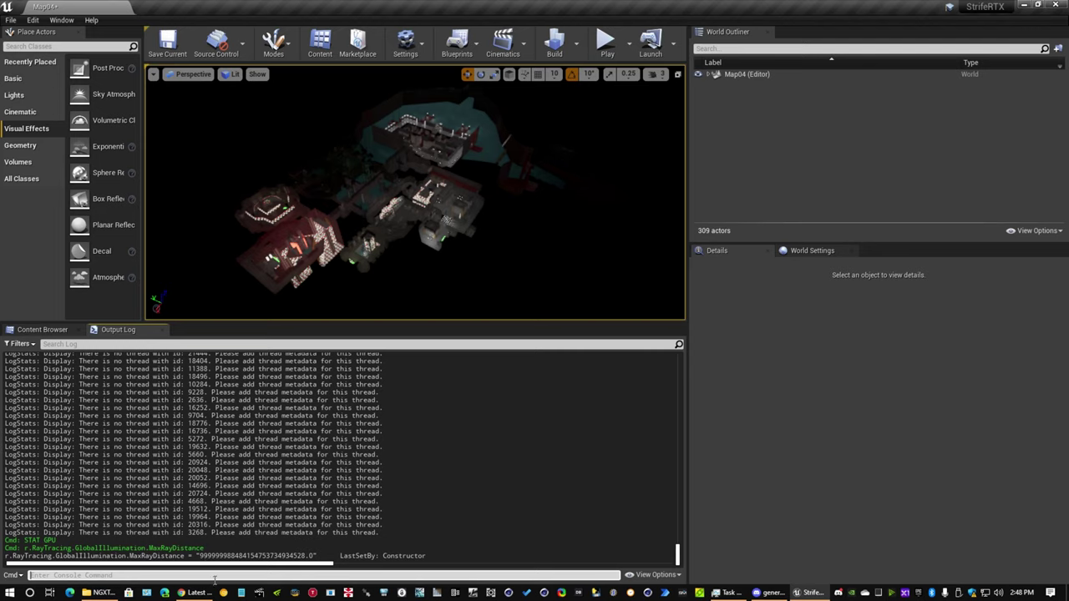
Set r.RayTracing.GlobalIllumination.MaxRayDistance to 4096 through the console.
click(215, 576)
key(Up)
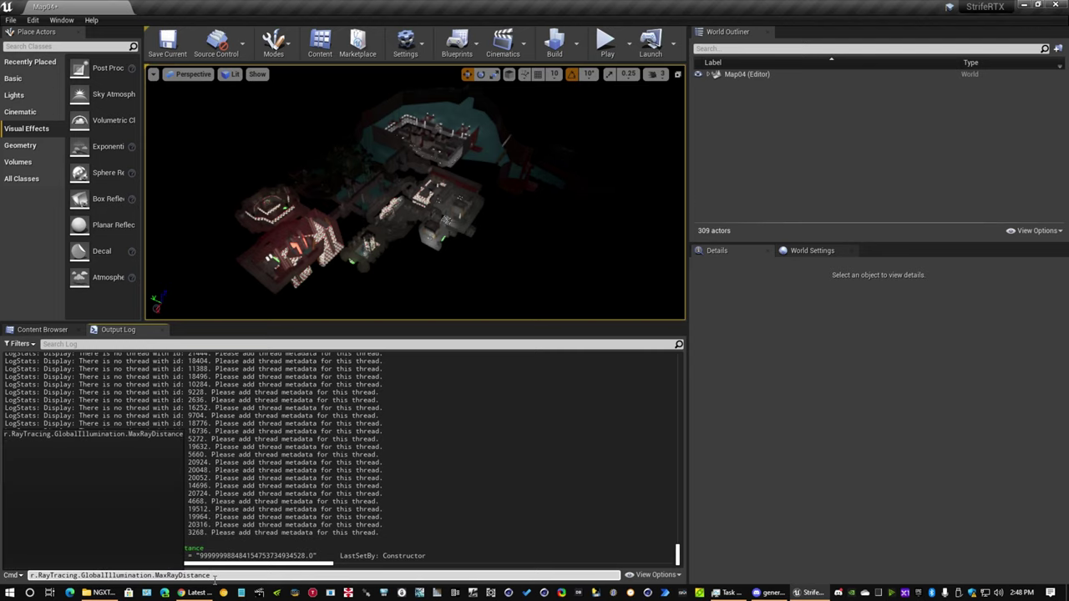
text(4096)
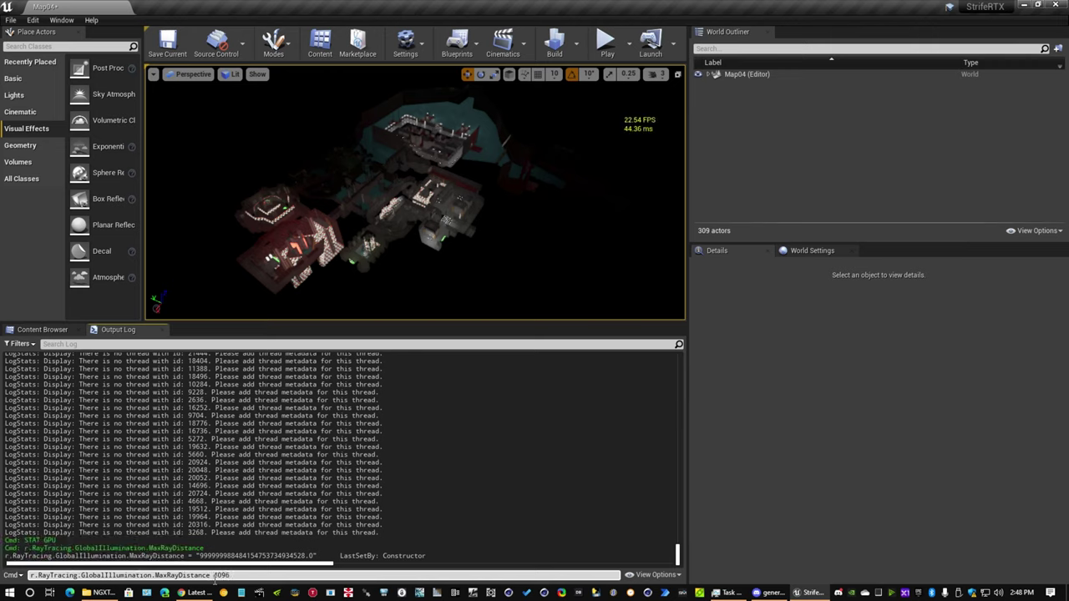
key(Return)
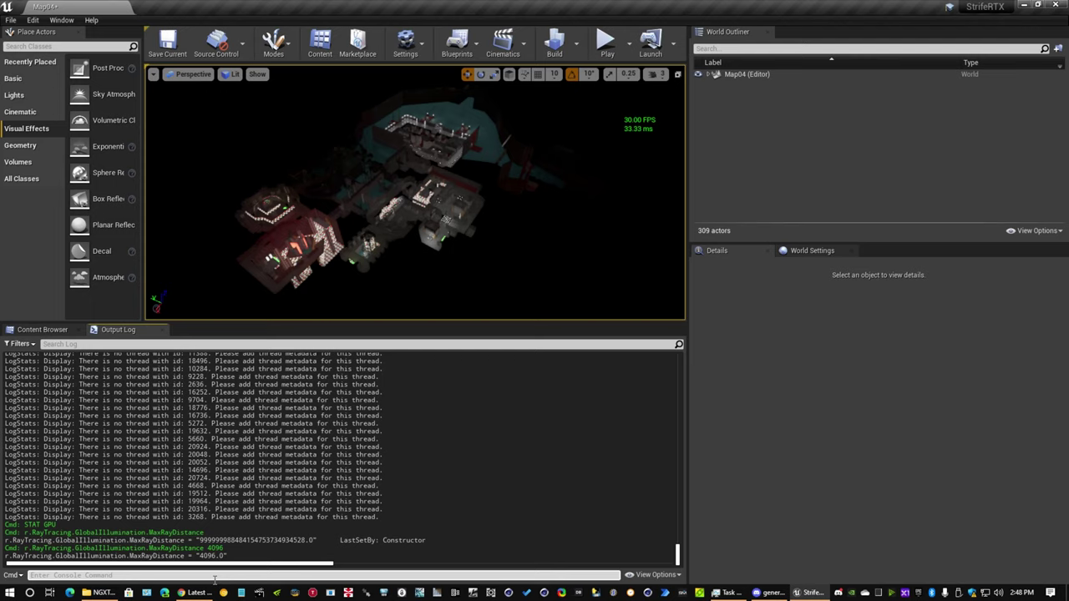
Lower the ray-traced global illumination's maximum ray distance to 1024 and observe Map04 from above.
key(Up)
key(BackSpace)
key(BackSpace)
key(BackSpace)
key(BackSpace)
text(1024)
key(Return)
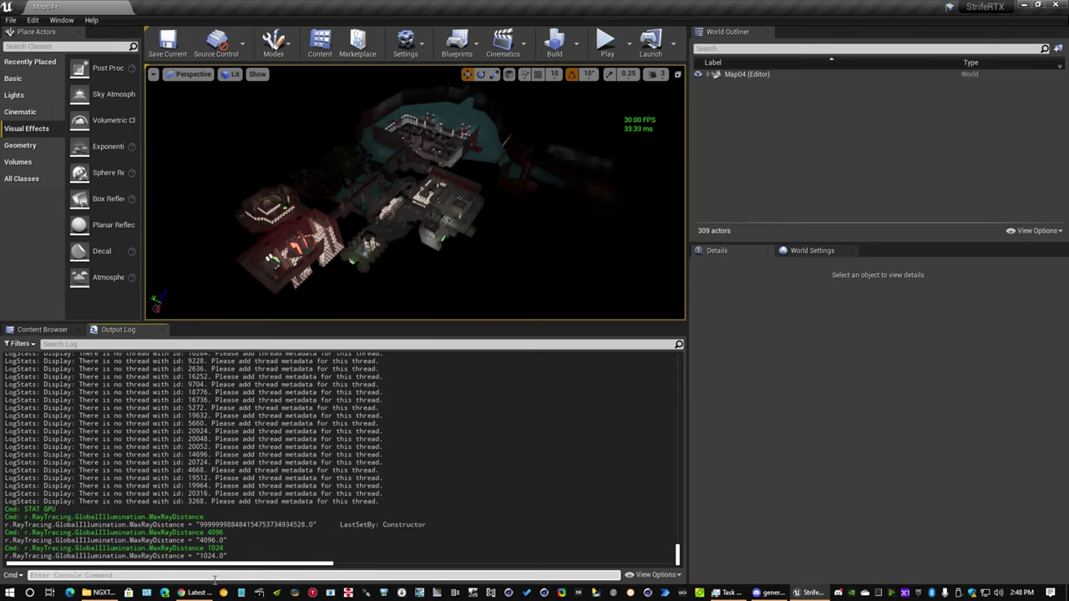
Reduce r.RayTracing.GlobalIllumination.MaxRayDistance to 512 while viewing the level from above.
key(Up)
key(Up)
key(Up)
key(Up)
key(Up)
key(Up)
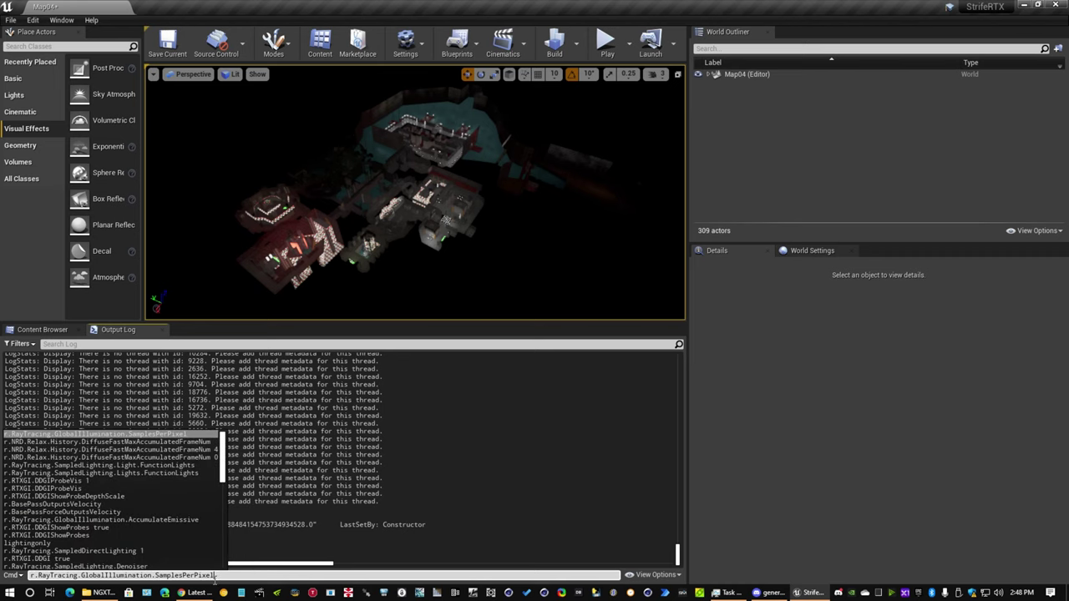
key(Up)
key(BackSpace)
key(BackSpace)
key(BackSpace)
key(BackSpace)
text(512)
key(Return)
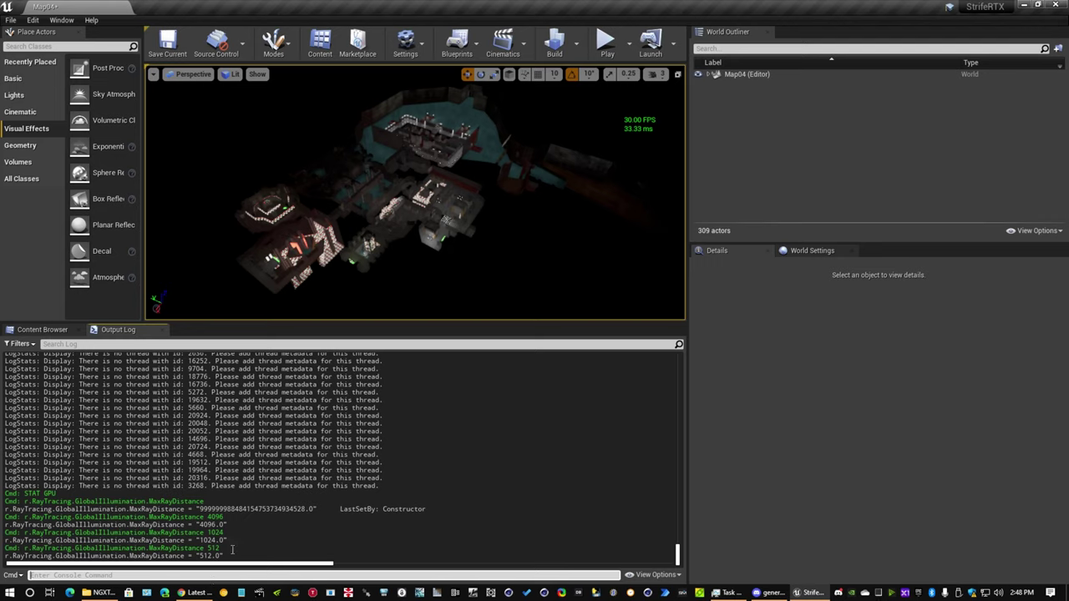
Fly back down into the Map04 corridor and show the GPU statistics overlay in the viewport.
right_drag(547, 212, 501, 223)
key(w)
right_drag(380, 155, 381, 139)
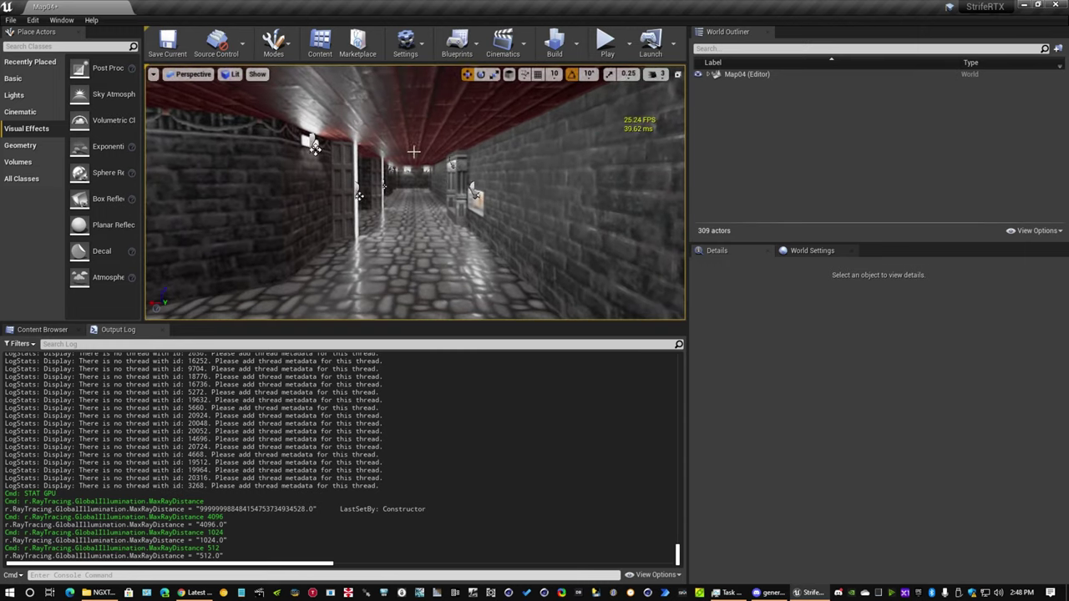
click(153, 74)
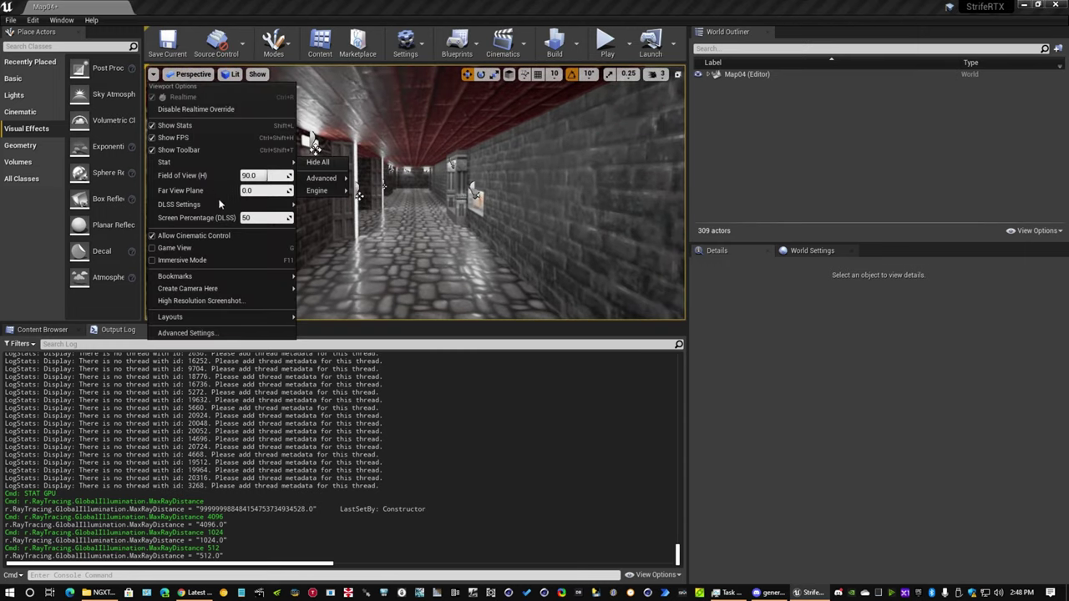
mouse_move(275, 162)
mouse_move(334, 178)
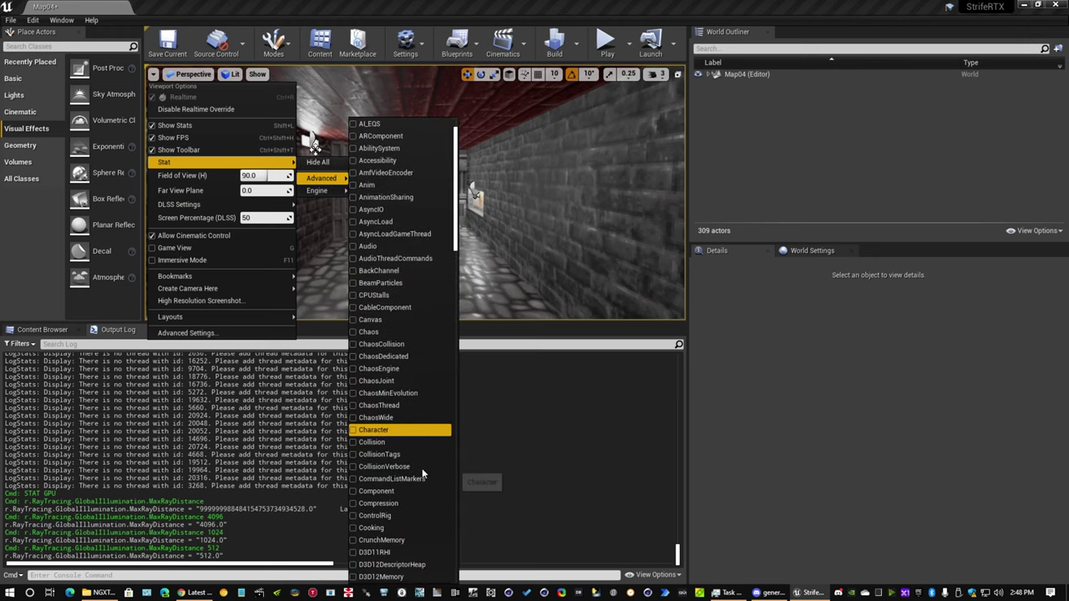
scroll(402, 418, down, 10)
click(384, 404)
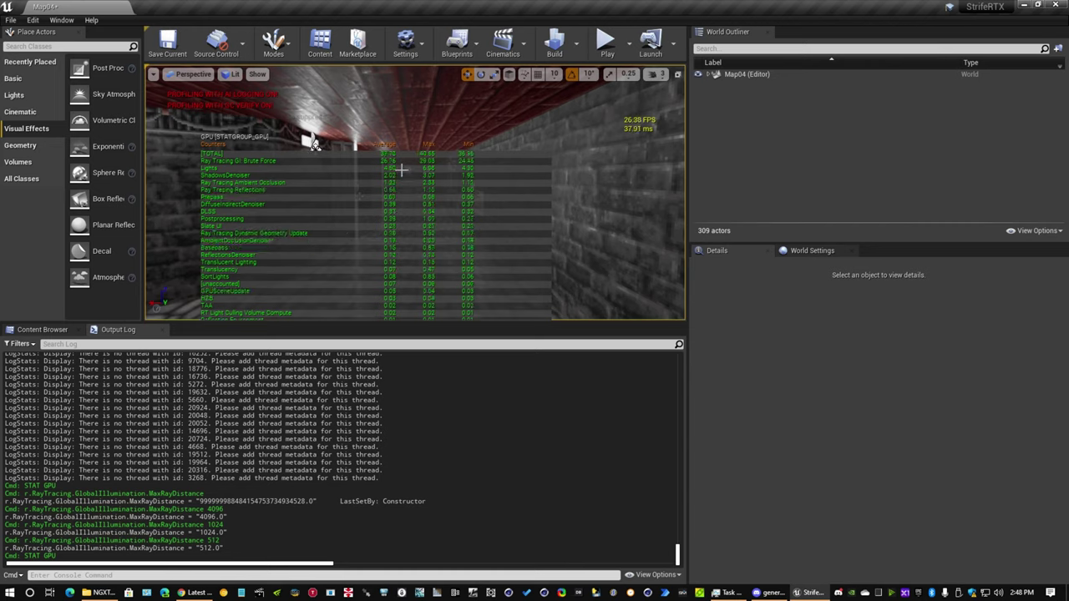
Query r.RayTracing.GlobalIllumination.MaxRayDistance again while the GPU statistics are displayed.
click(199, 577)
key(Up)
key(Up)
key(Up)
key(Up)
key(Return)
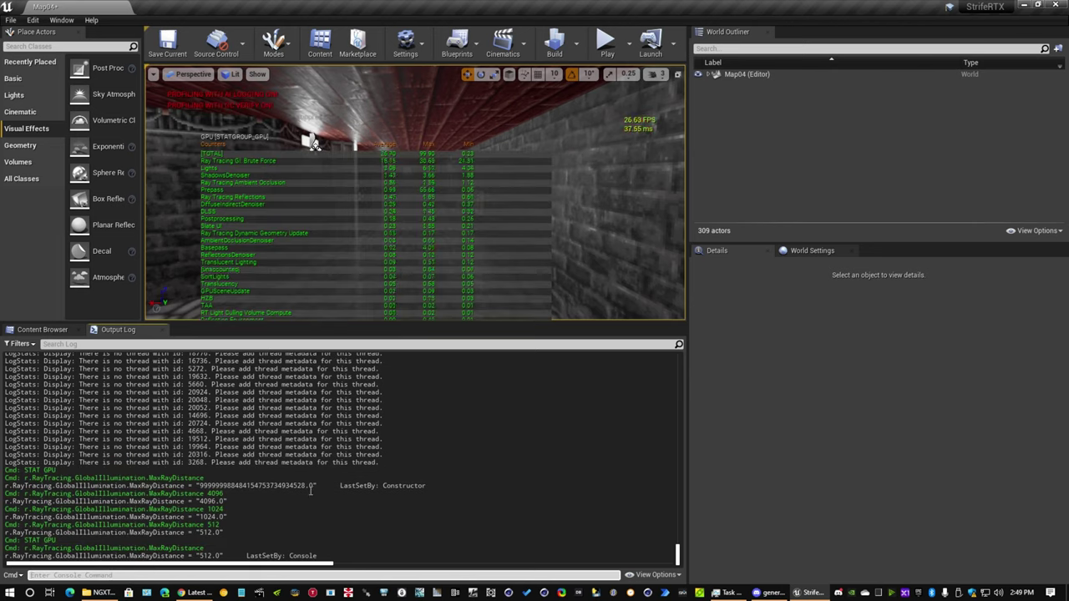
drag(306, 487, 200, 488)
right_click(208, 489)
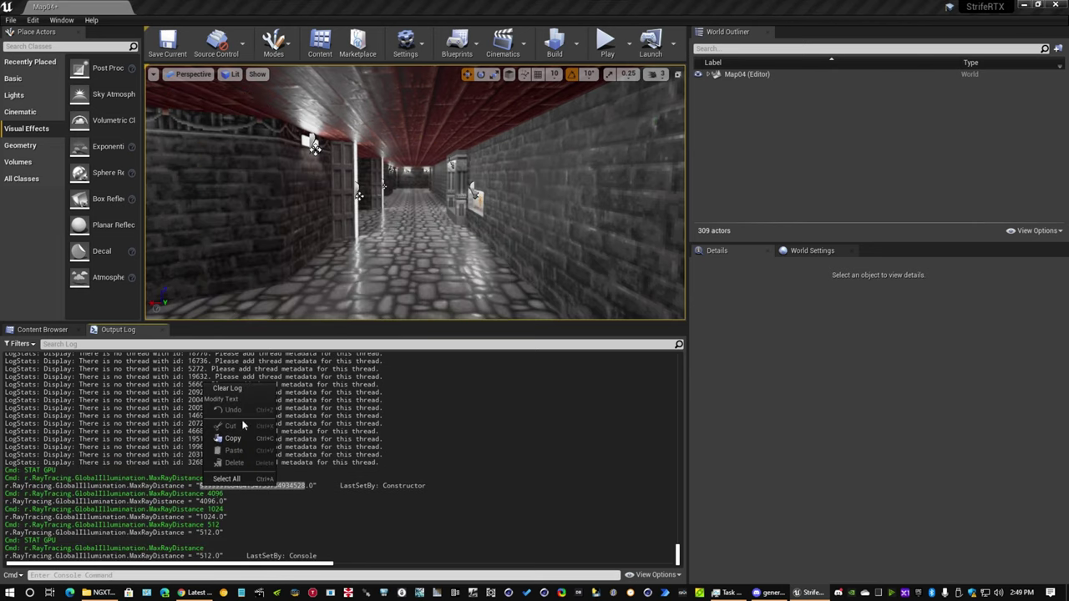
click(241, 437)
click(223, 577)
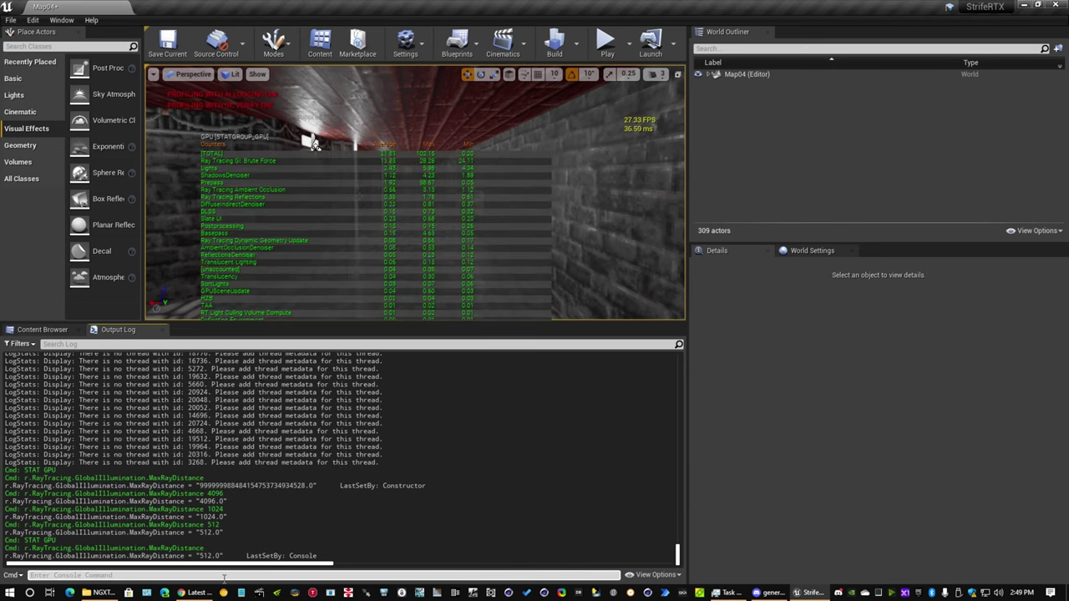
click(224, 575)
key(Up)
key(ctrl+v)
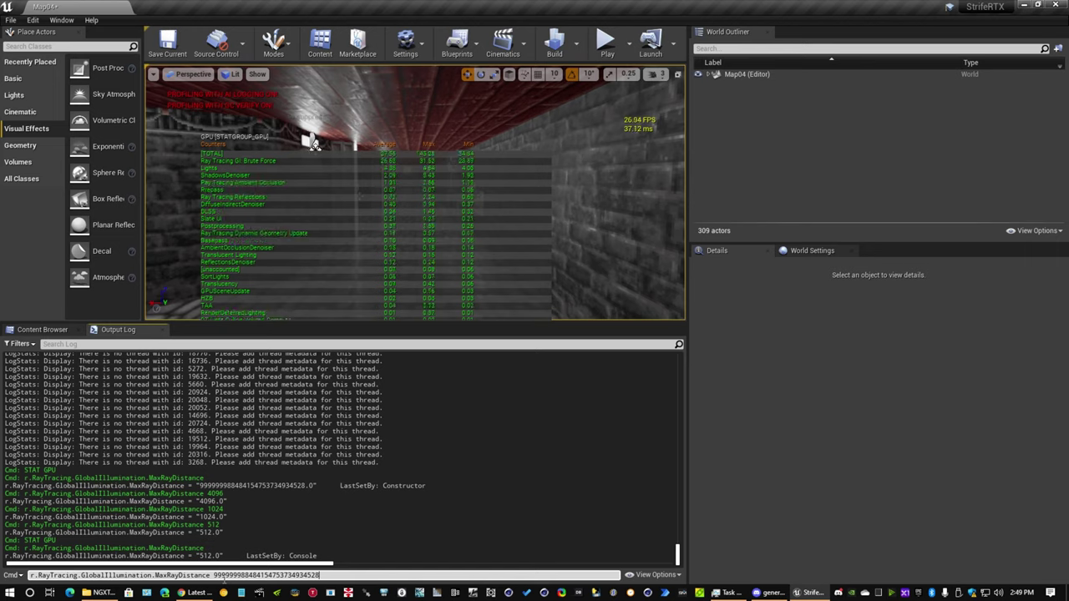
key(Return)
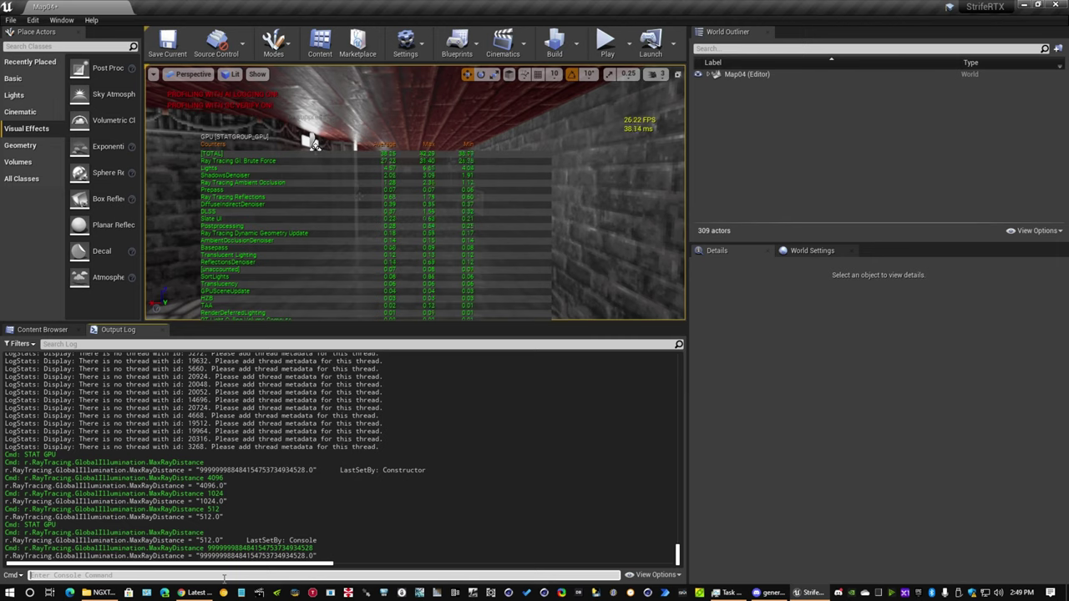
Set r.RayTracing.GlobalIllumination.MaxRayDistance back to 512 to compare the corridor's GPU cost.
key(Up)
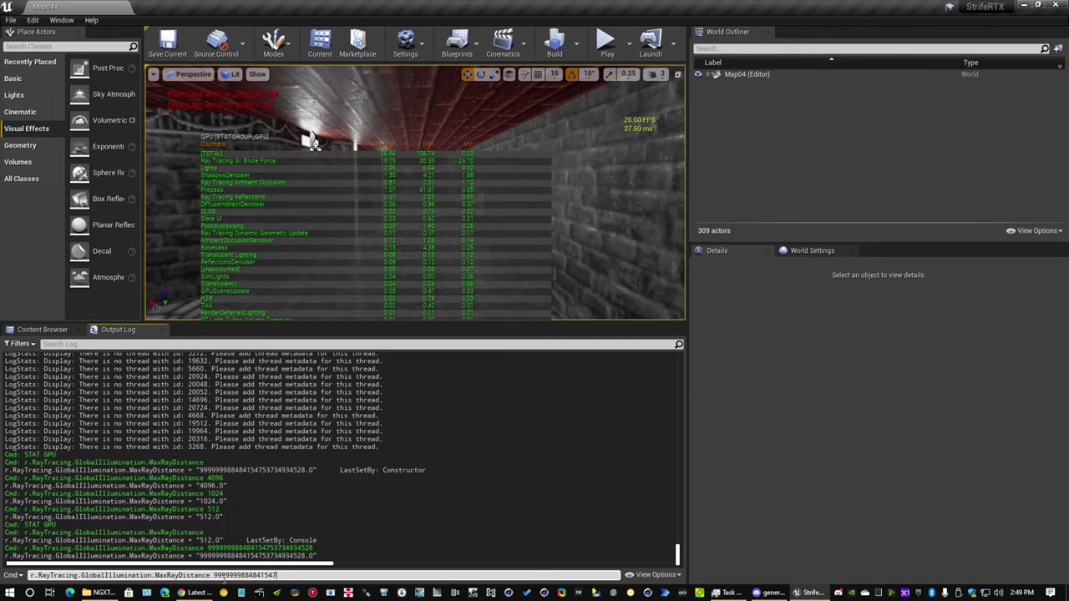
key(BackSpace)
key(BackSpace)
key(BackSpace)
key(BackSpace)
text(512)
key(Return)
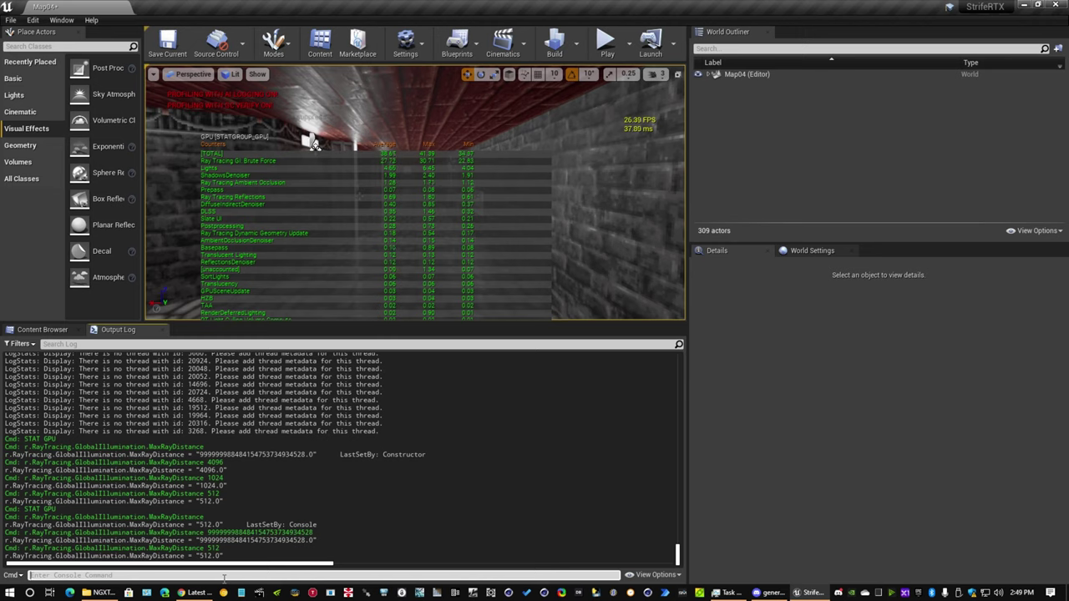
Set r.RayTracing.GlobalIllumination.MaxRayDistance to 128 and inspect the corridor's lighting and GPU timings from another viewpoint.
key(Up)
key(BackSpace)
key(BackSpace)
key(BackSpace)
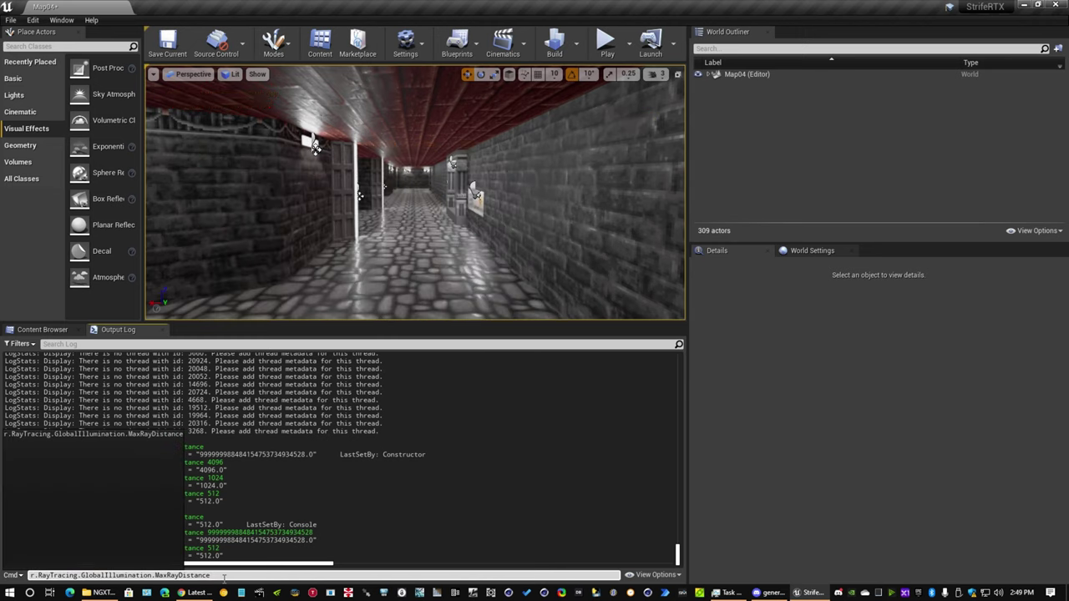
text(128)
key(Return)
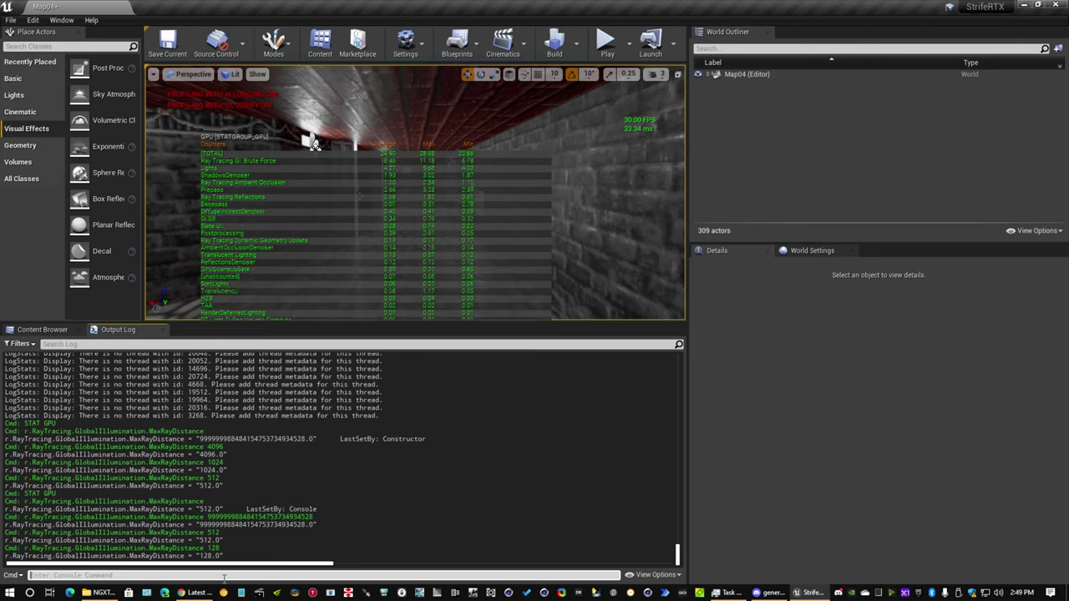
key(w)
right_drag(510, 230, 543, 235)
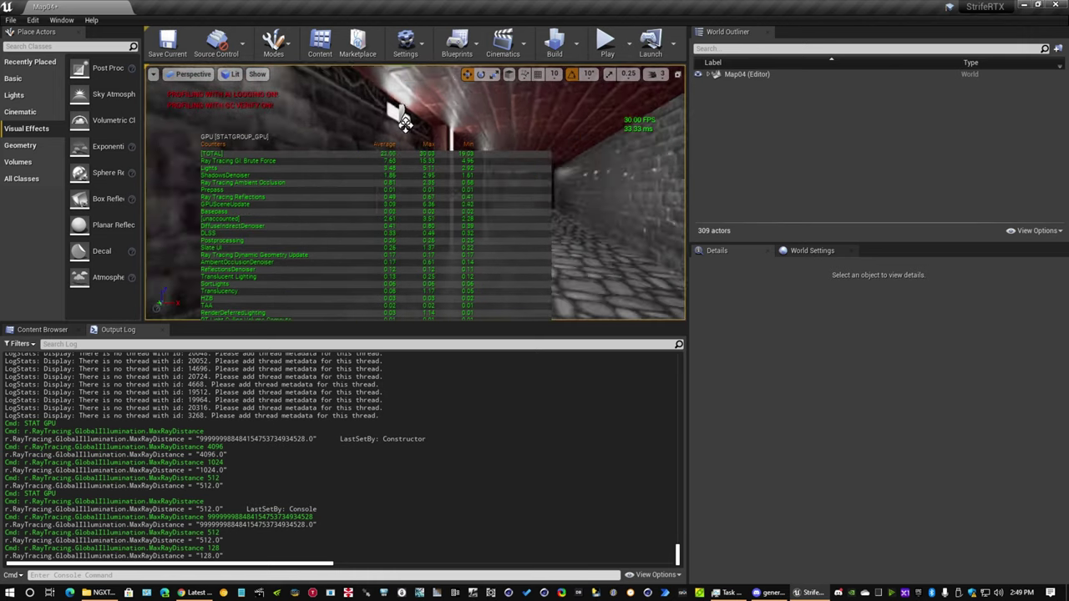
Browse to the map05 folder in the project content and try to open its level.
click(39, 330)
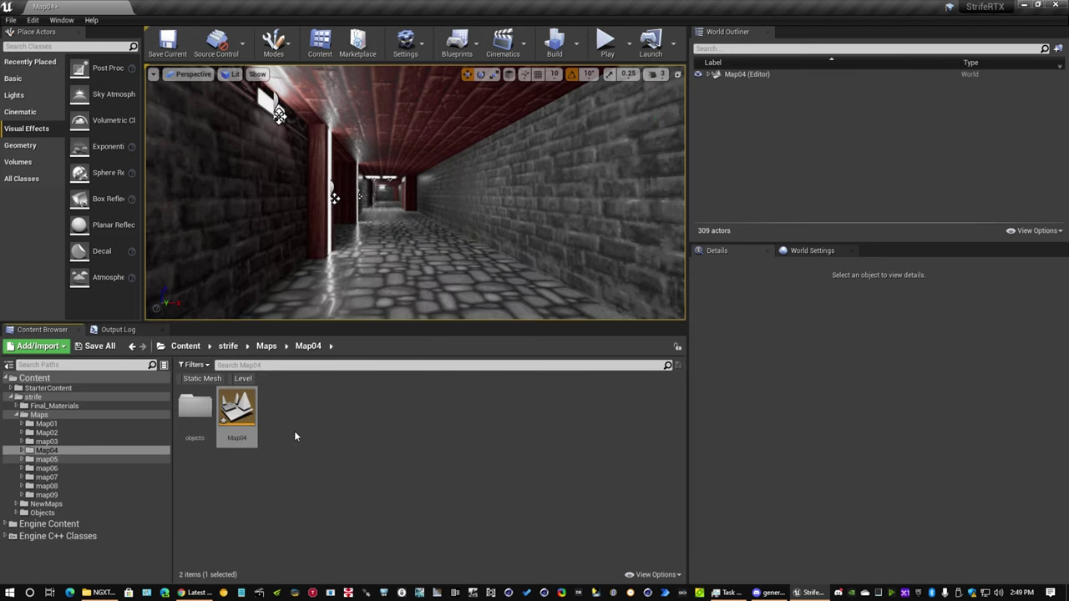
key(Down)
double_click(237, 415)
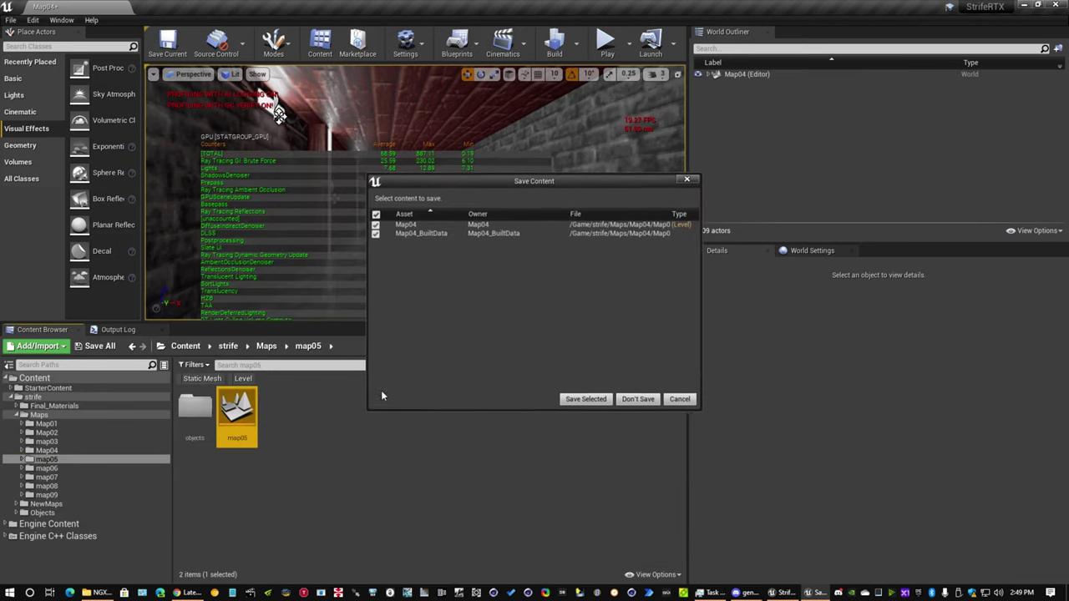
click(679, 399)
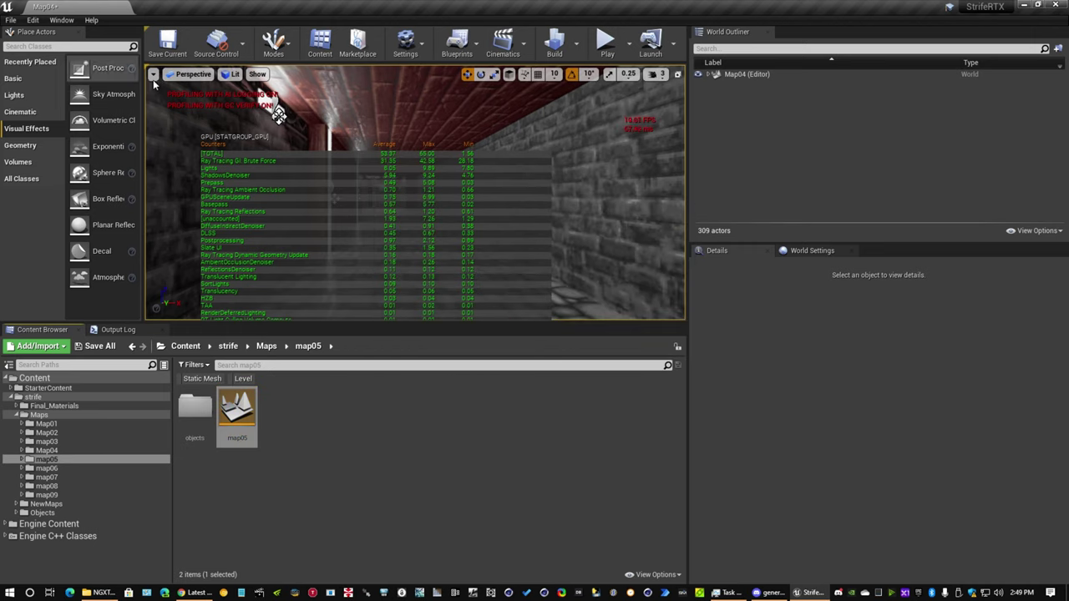
Hide the GPU statistics overlay in the Map04 viewport.
click(154, 74)
mouse_move(251, 162)
mouse_move(328, 180)
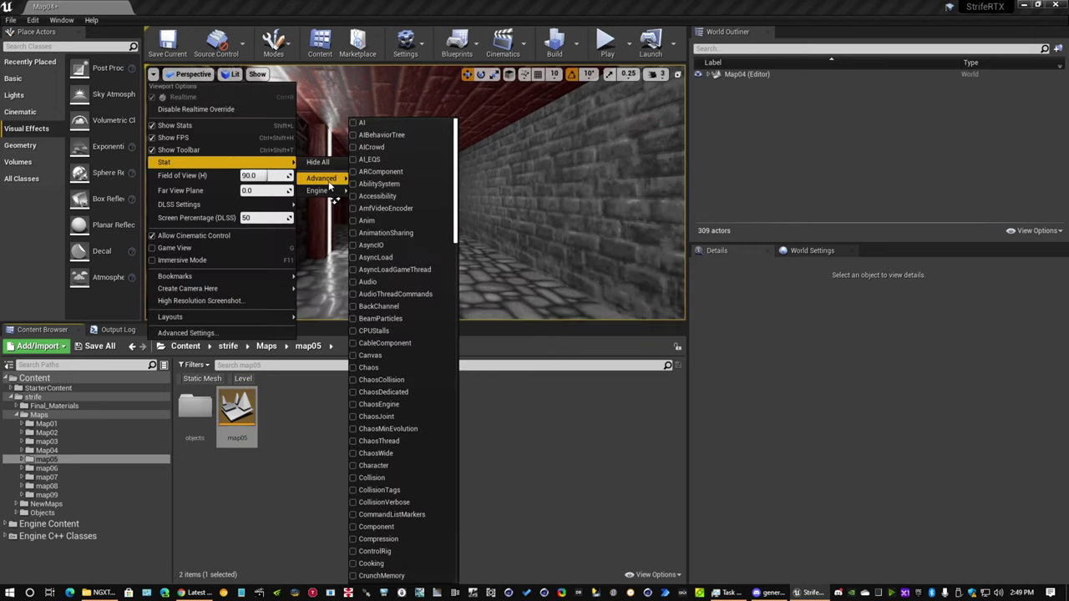
scroll(368, 514, down, 9)
click(376, 528)
Open the map05 level, saving the pending changes to Map04 and its built data.
click(254, 416)
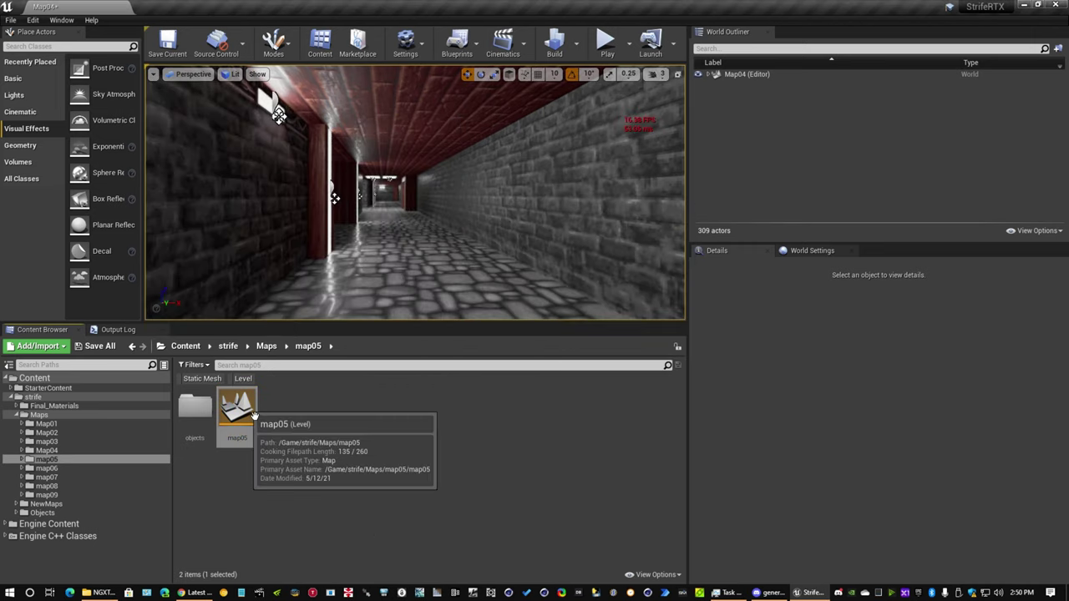
double_click(250, 415)
click(584, 399)
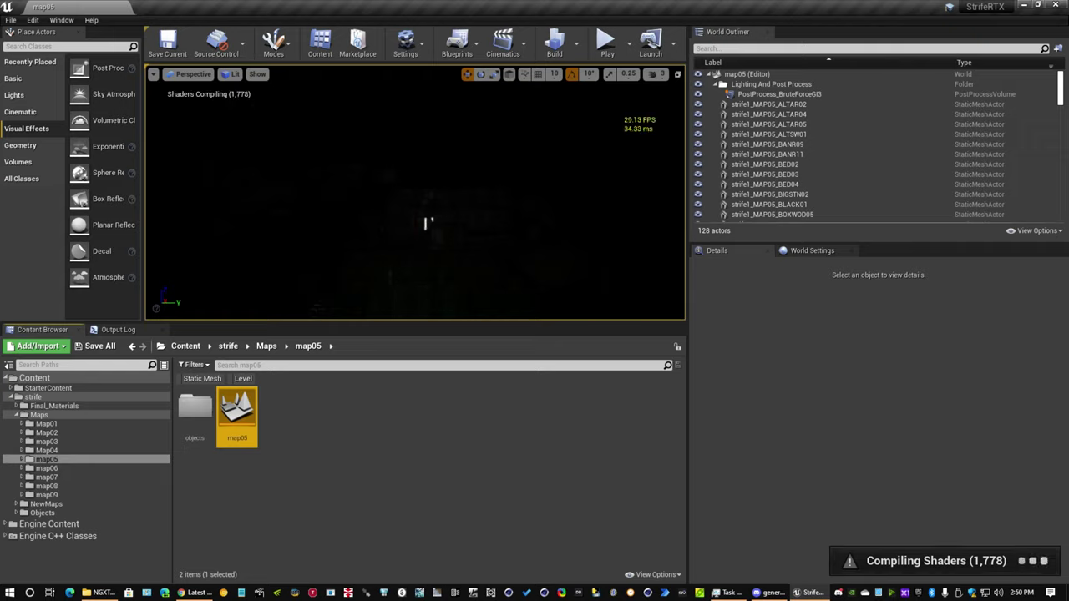
Fly through the dark map05 level to examine its emissive light sources and brute-force lighting.
key(w)
right_drag(359, 238, 555, 272)
right_drag(425, 251, 501, 251)
right_drag(396, 207, 537, 207)
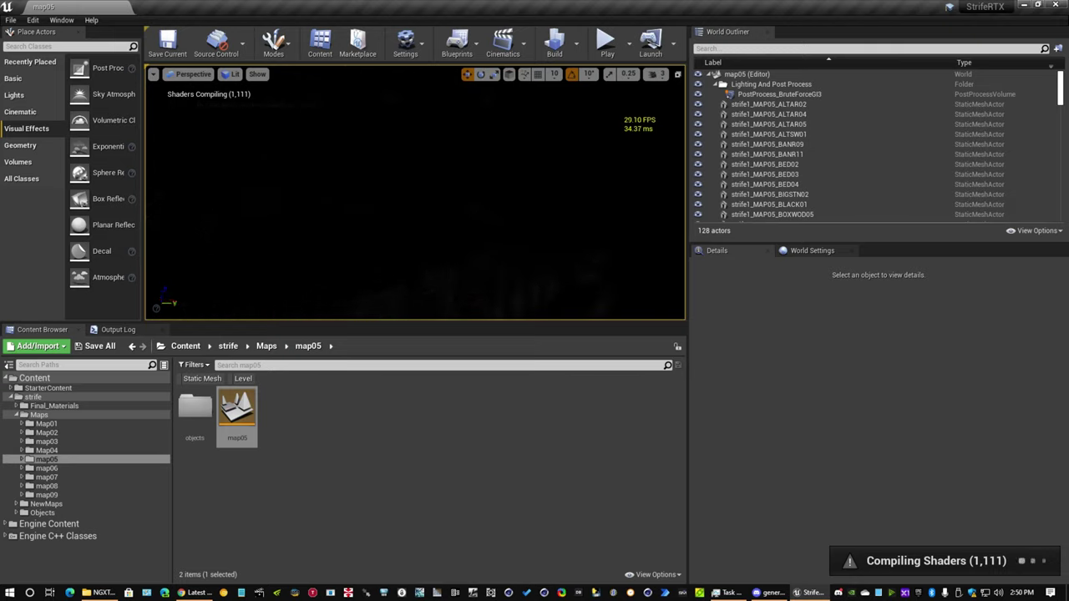
right_drag(538, 207, 638, 207)
right_drag(415, 192, 385, 208)
right_drag(525, 231, 509, 245)
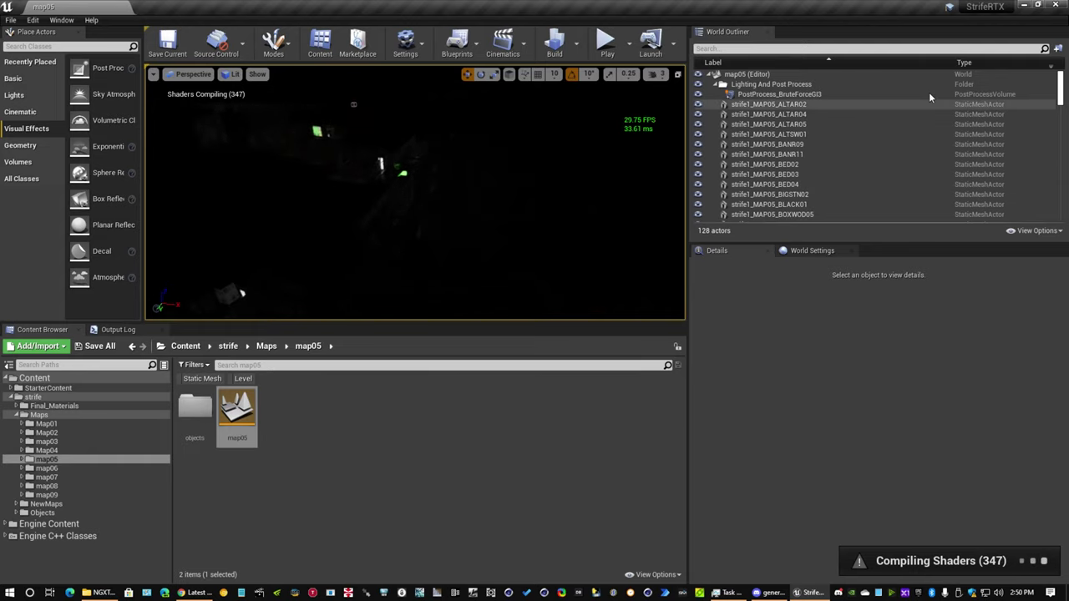
Switch to Ultimate Doom Builder, open MAP02 from strife1.wad and inspect the layout up close.
click(595, 593)
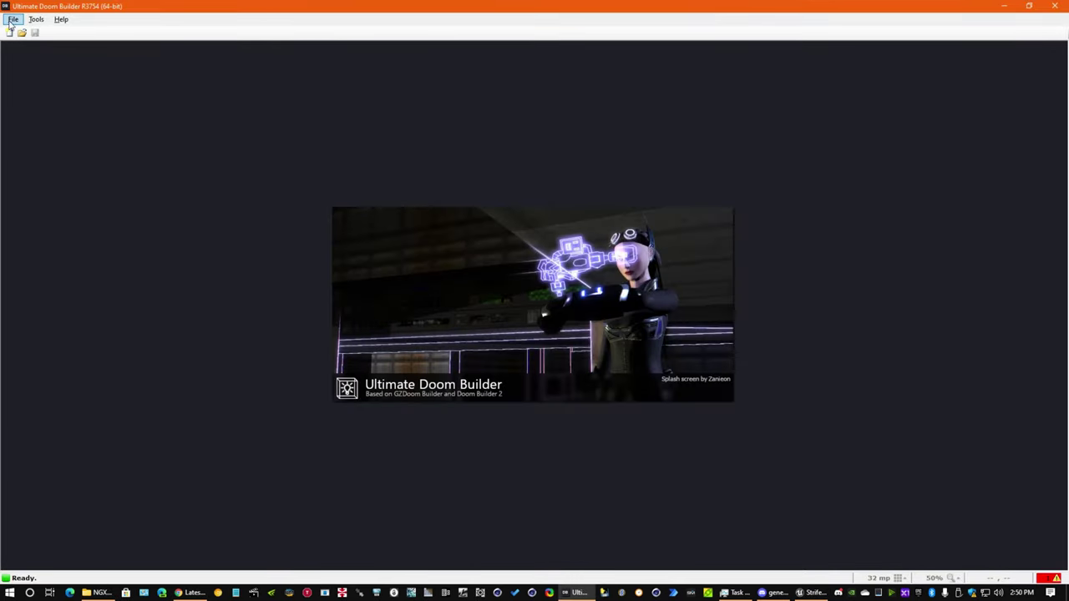
click(13, 20)
click(43, 62)
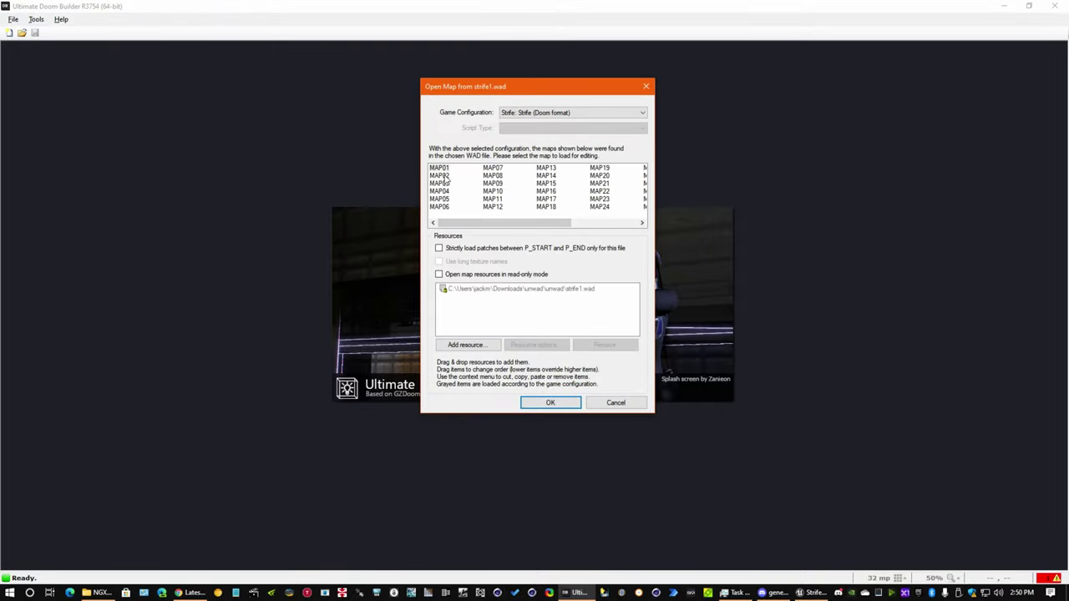
double_click(443, 176)
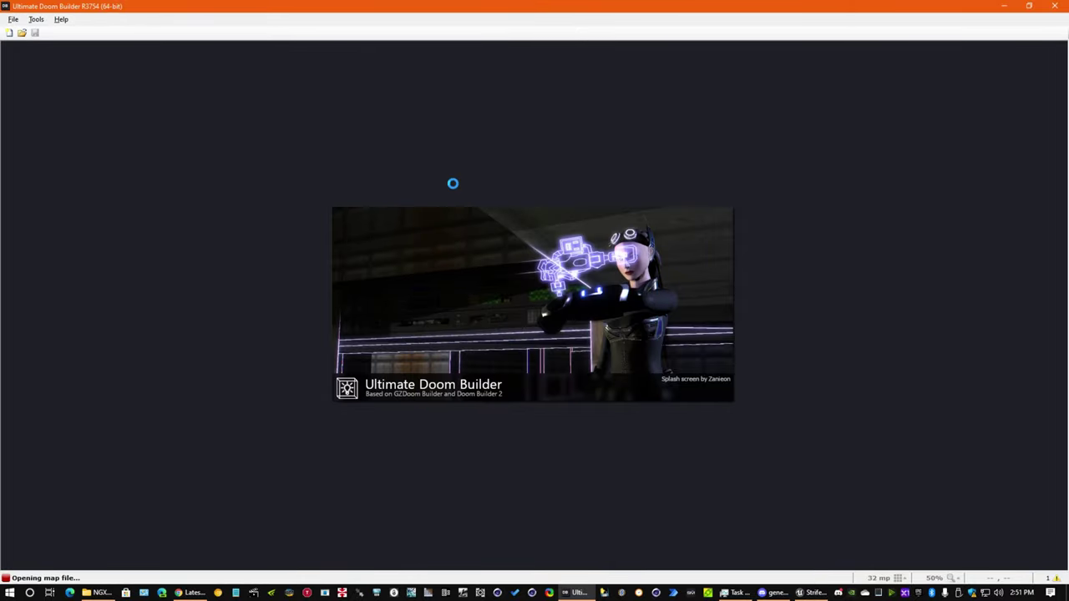
scroll(459, 351, up, 5)
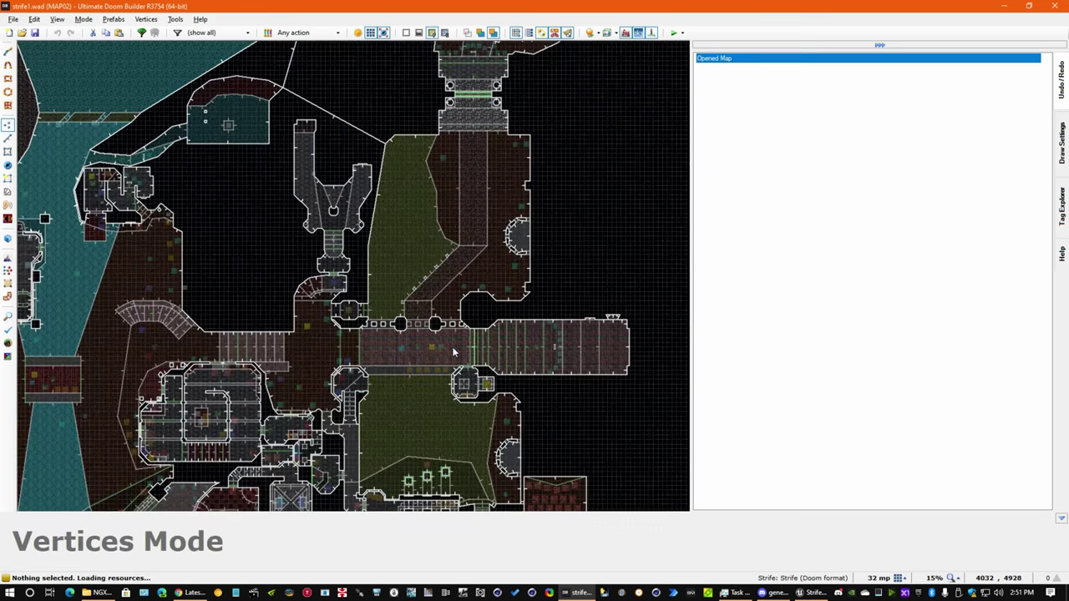
Examine MAP02 from the central bridge down past the green courtyard to the guard room and adjoining pipe chamber.
scroll(467, 351, up, 3)
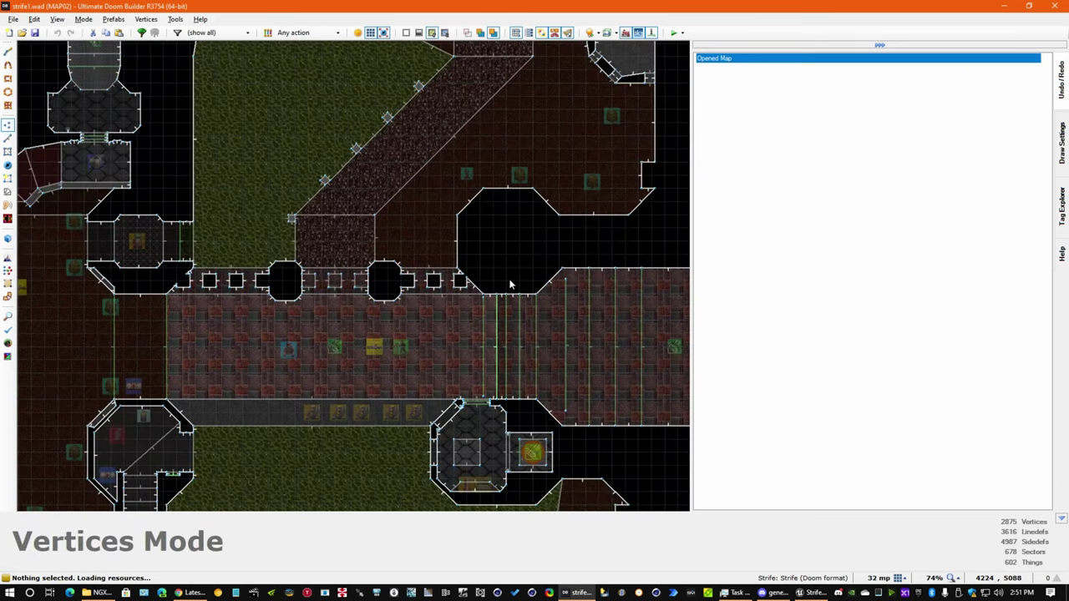
key(Right)
key(Down)
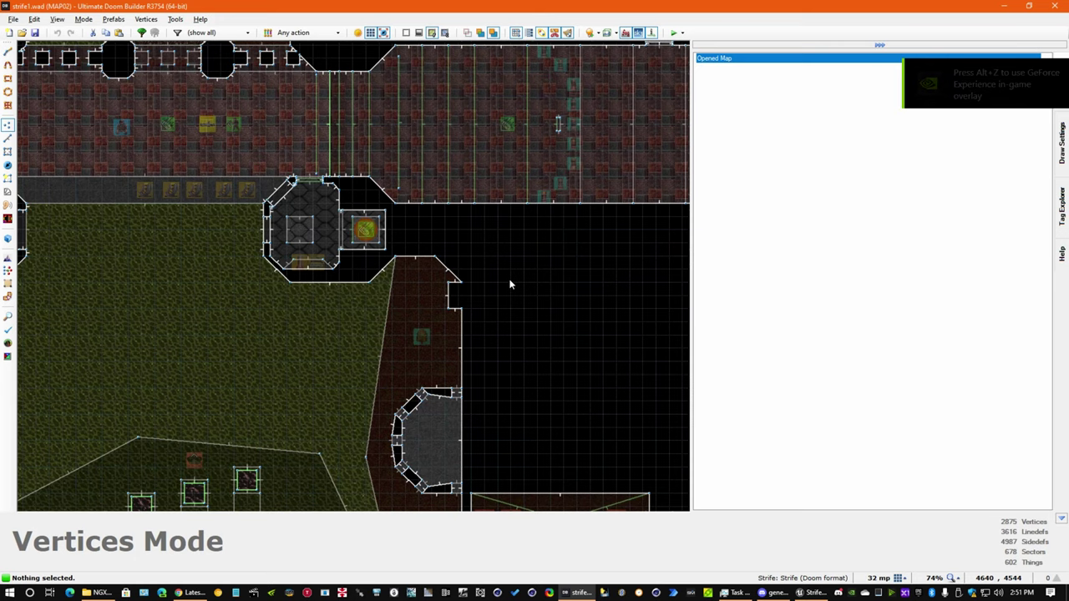
key(Left)
key(Down)
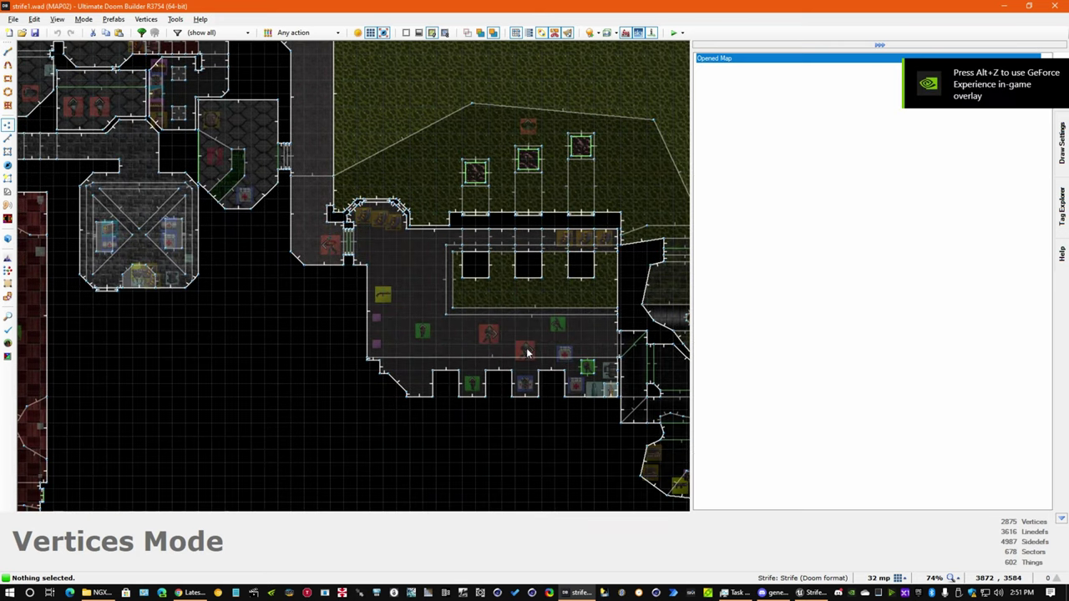
key(Right)
scroll(453, 324, up, 4)
scroll(453, 324, down, 2)
key(Right)
key(Right)
key(Right)
key(Right)
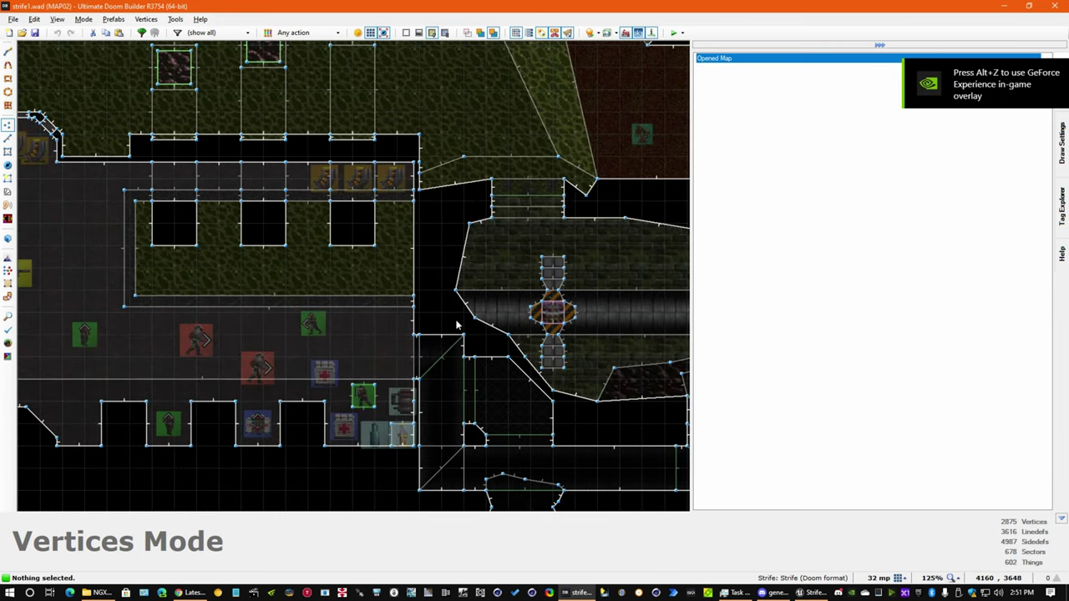
key(Down)
scroll(448, 309, up, 4)
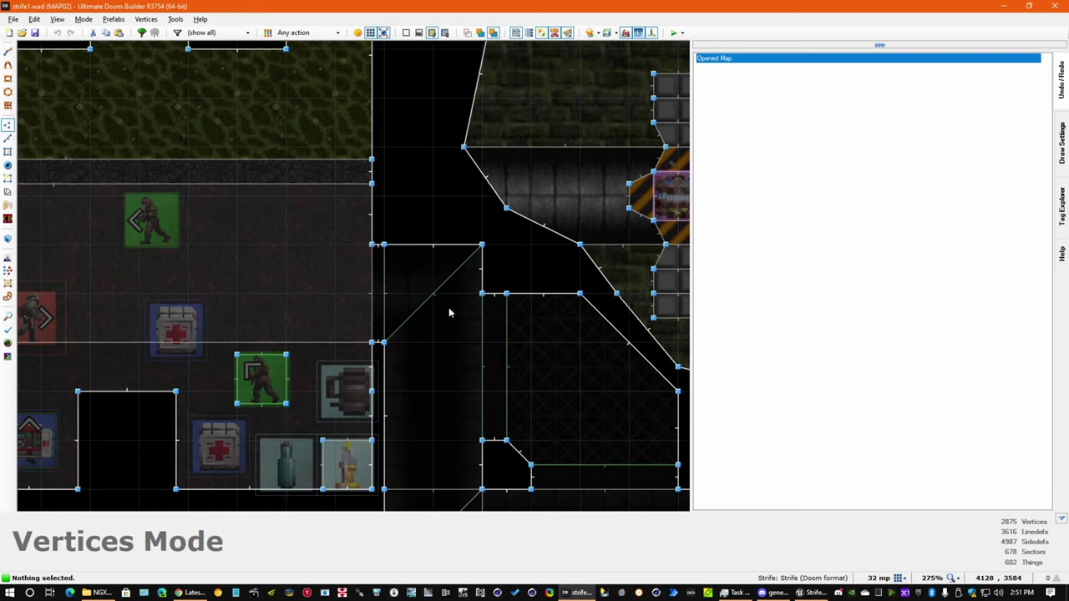
Examine the enemies, medical items and barrels placed across the guard room south of the courtyard.
key(Left)
key(Left)
key(Left)
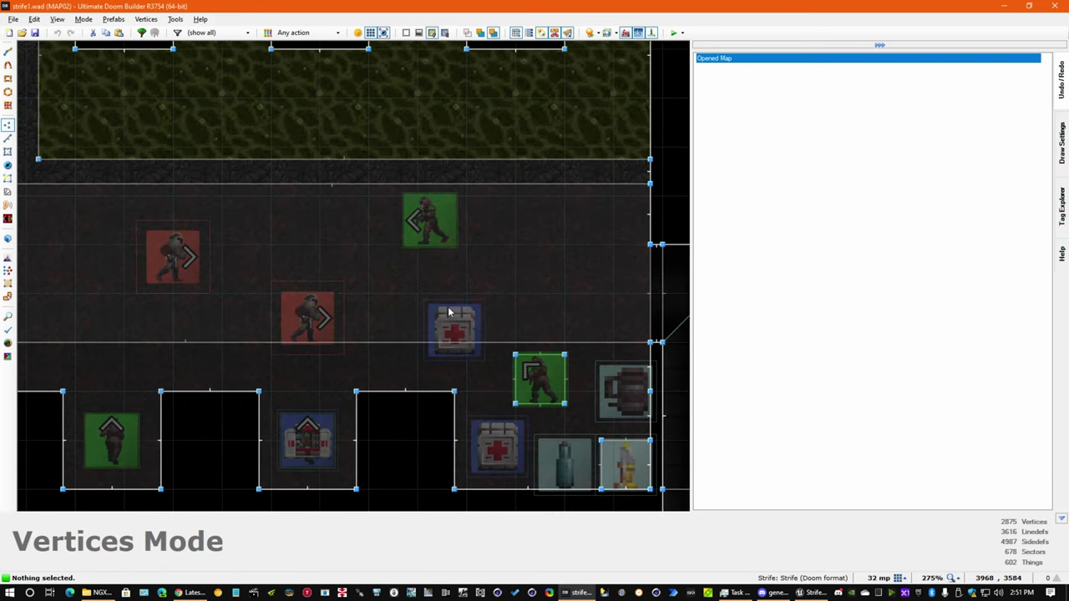
key(Left)
key(Right)
key(Right)
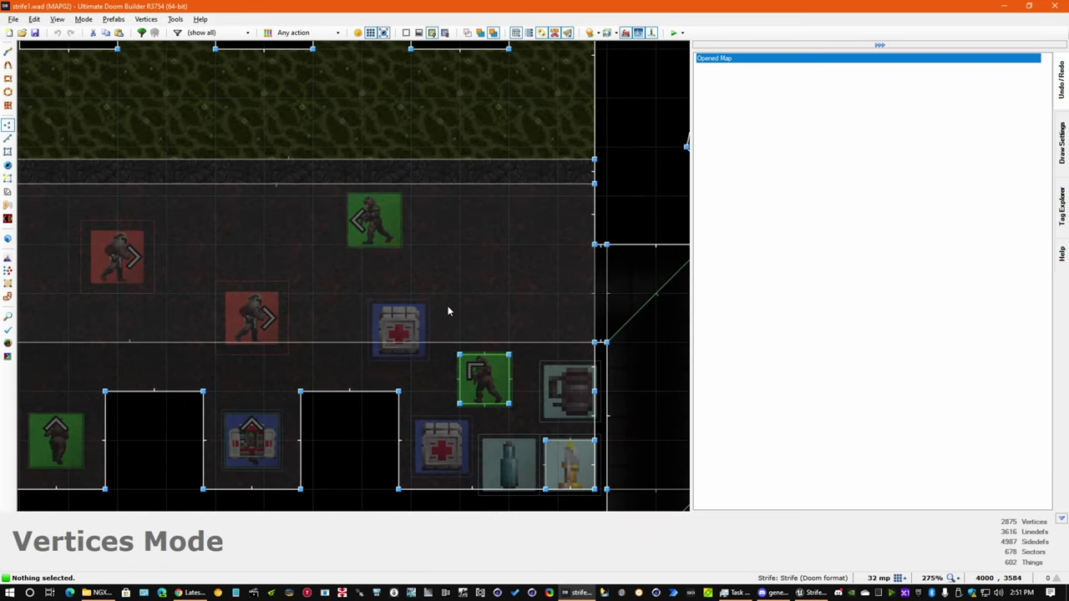
key(Left)
key(Left)
key(Left)
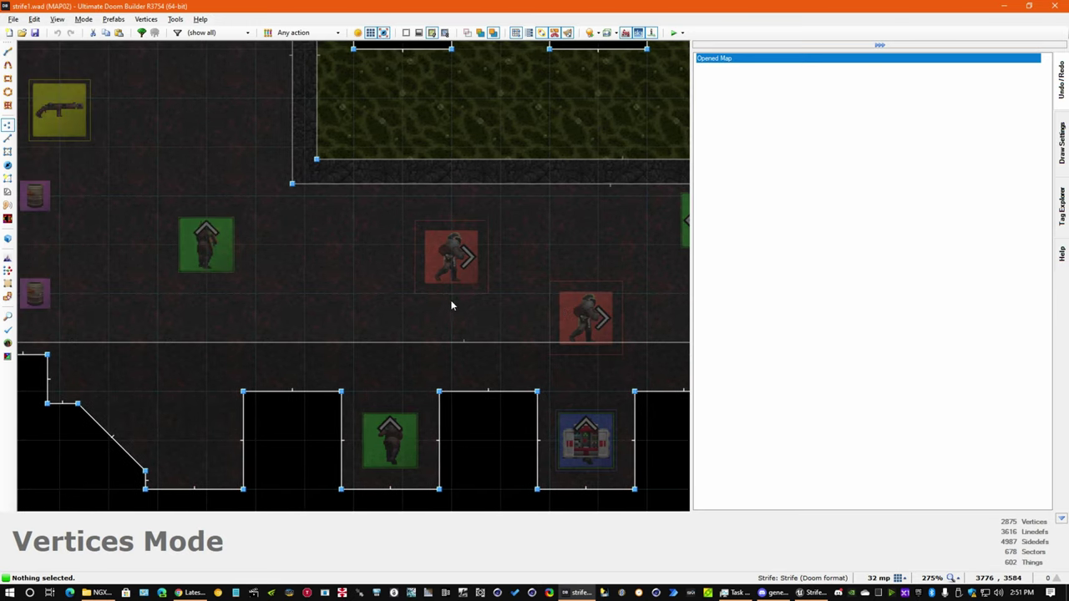
Inspect the guard room's western doorway and the windowed alcove that overlooks the courtyard.
scroll(452, 300, down, 5)
key(Left)
scroll(452, 300, up, 3)
key(Up)
key(Up)
scroll(391, 277, up, 4)
scroll(389, 277, down, 4)
key(Up)
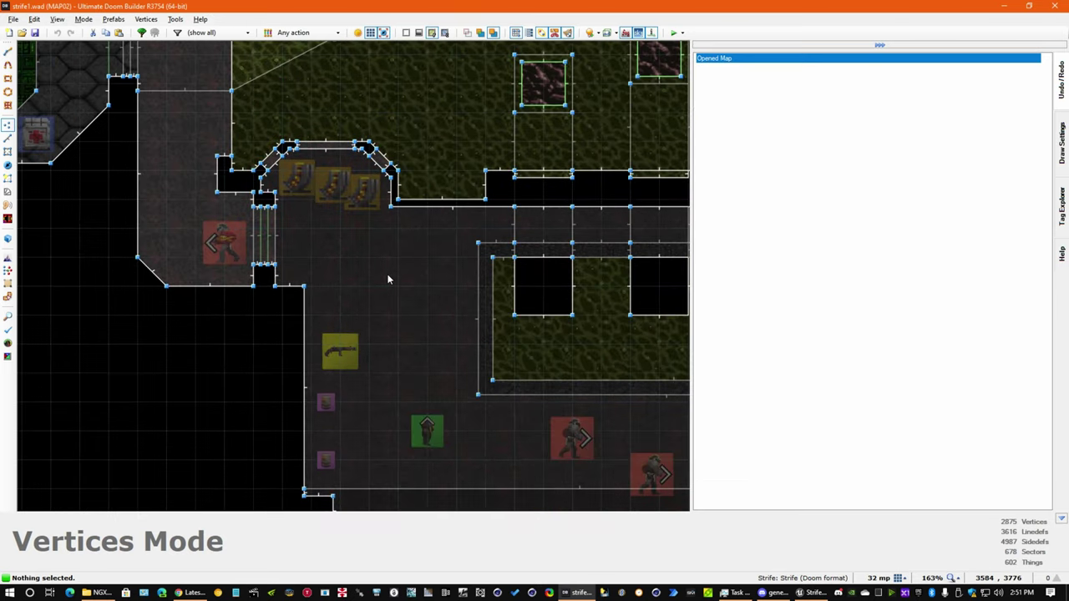
key(Up)
key(Left)
key(Left)
key(Left)
scroll(446, 289, up, 3)
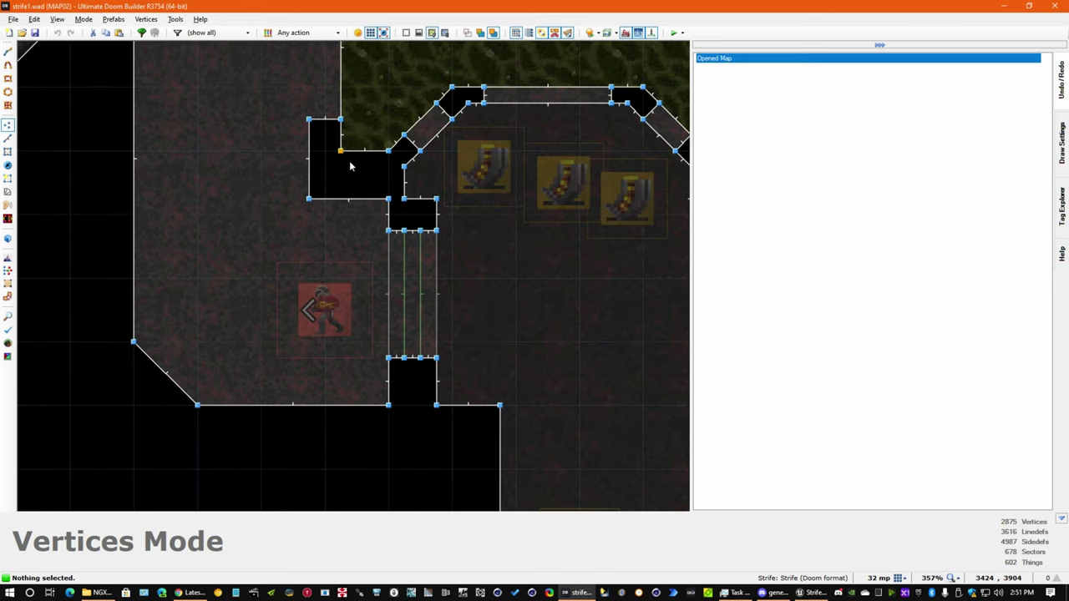
key(Up)
scroll(469, 314, down, 4)
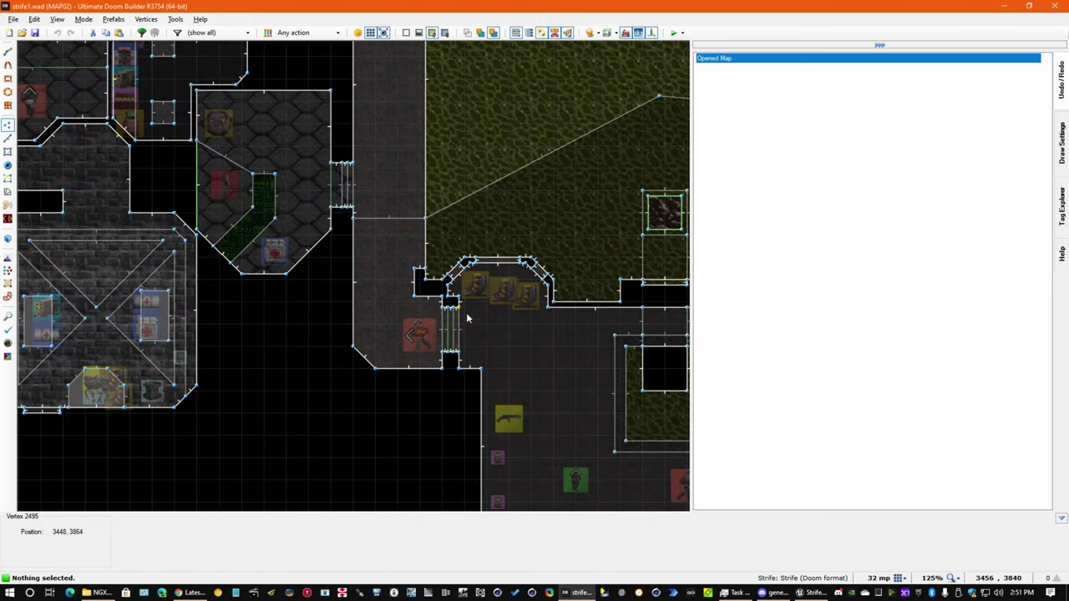
scroll(526, 312, up, 3)
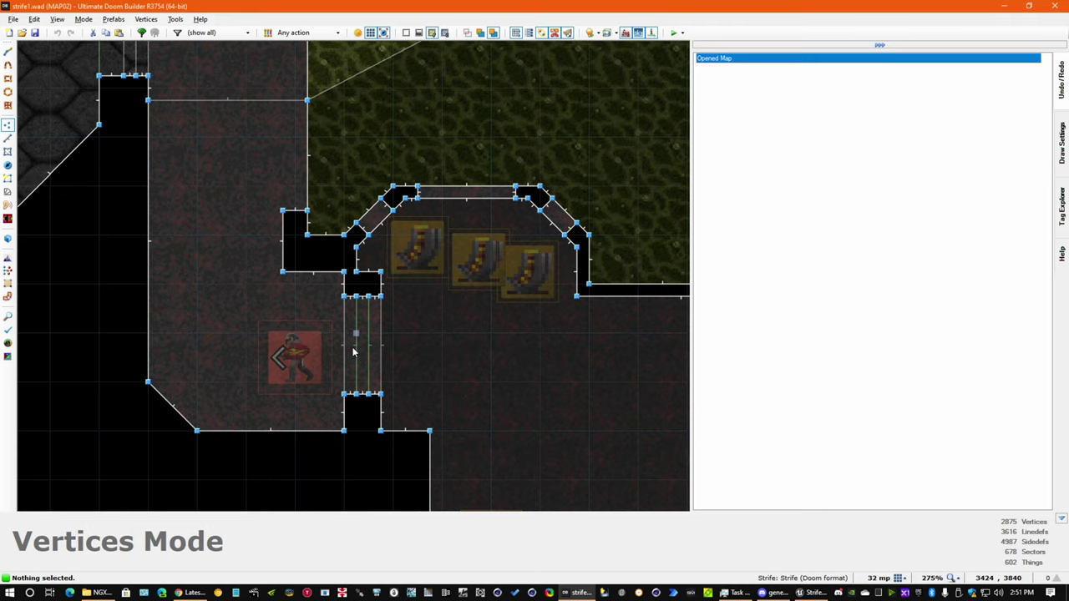
scroll(357, 345, down, 2)
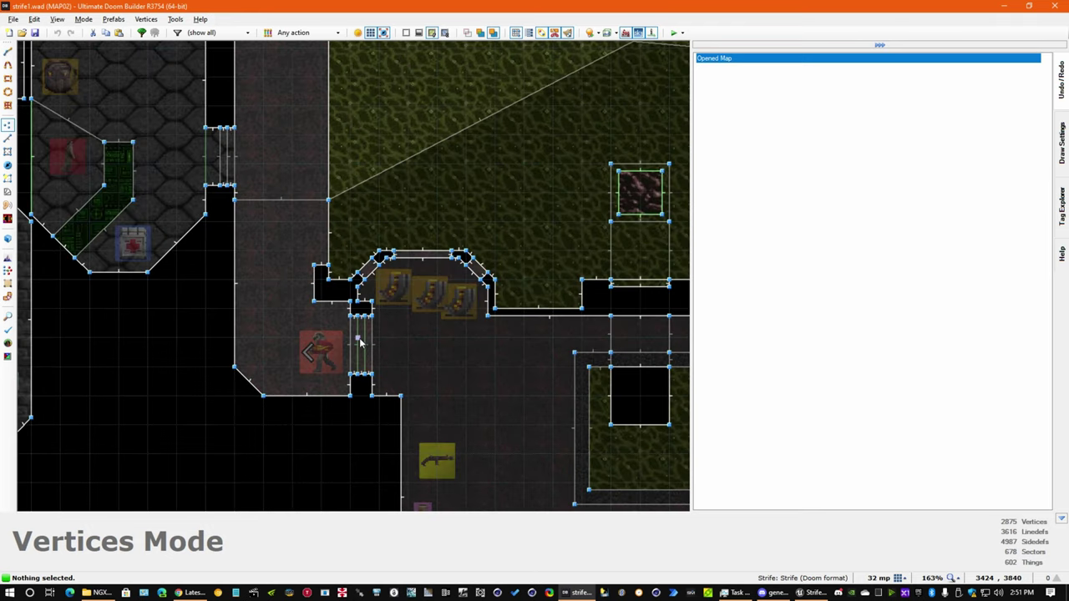
Trace the corridor along the courtyard's west side up to the small wall recess beside the stair tower.
key(Left)
key(Right)
key(Right)
key(Right)
key(Right)
key(Right)
key(Right)
scroll(410, 329, down, 4)
scroll(410, 330, down, 1)
key(Right)
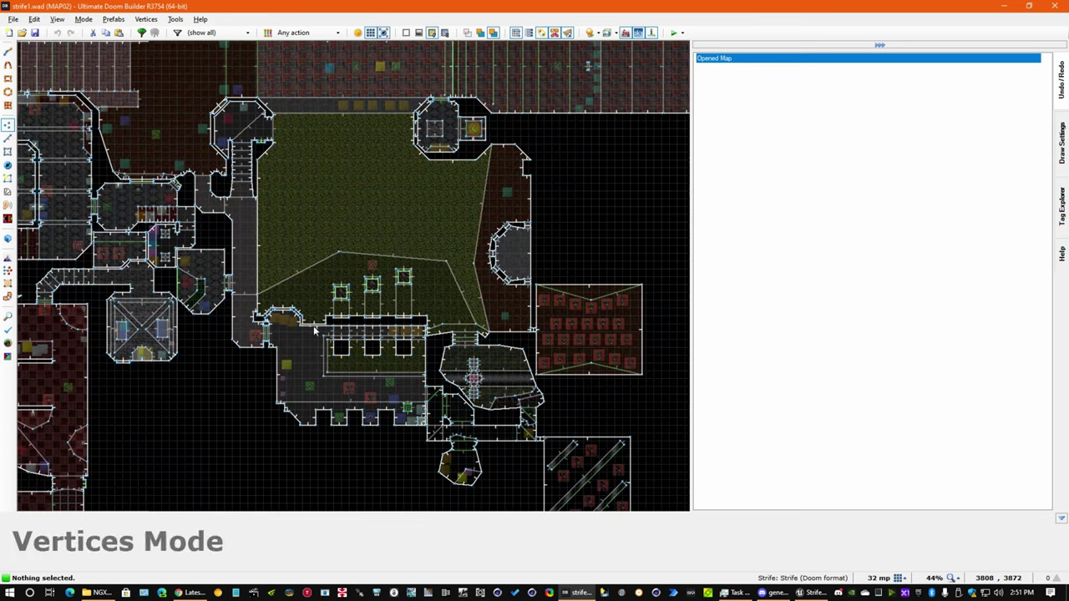
scroll(430, 288, up, 3)
key(Left)
key(Left)
key(Left)
key(Left)
key(Up)
key(Up)
key(Up)
key(Up)
key(Up)
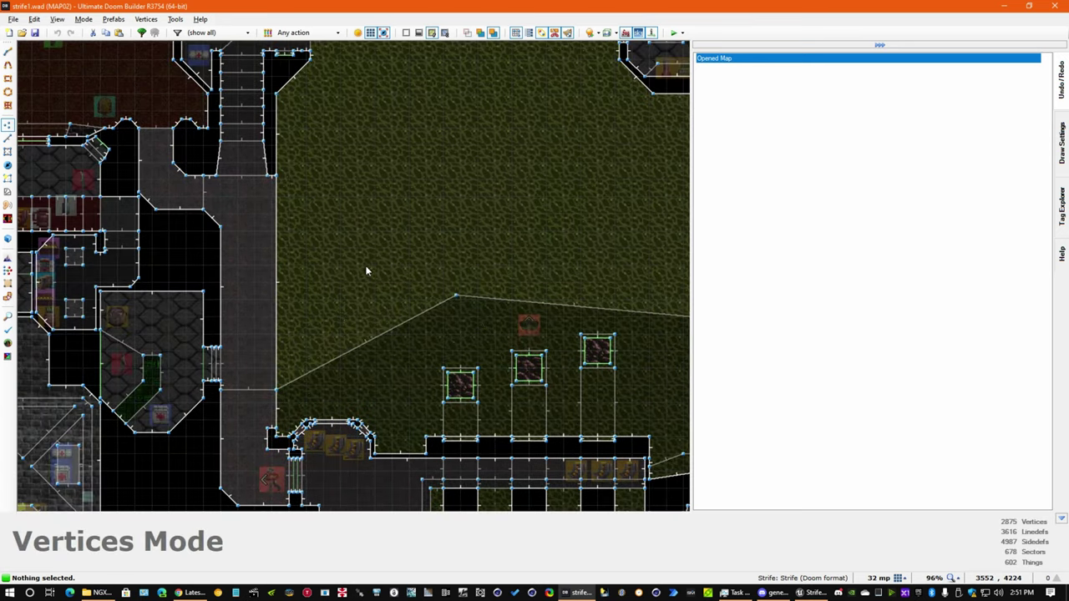
key(Left)
key(Left)
scroll(417, 300, up, 4)
scroll(417, 305, up, 2)
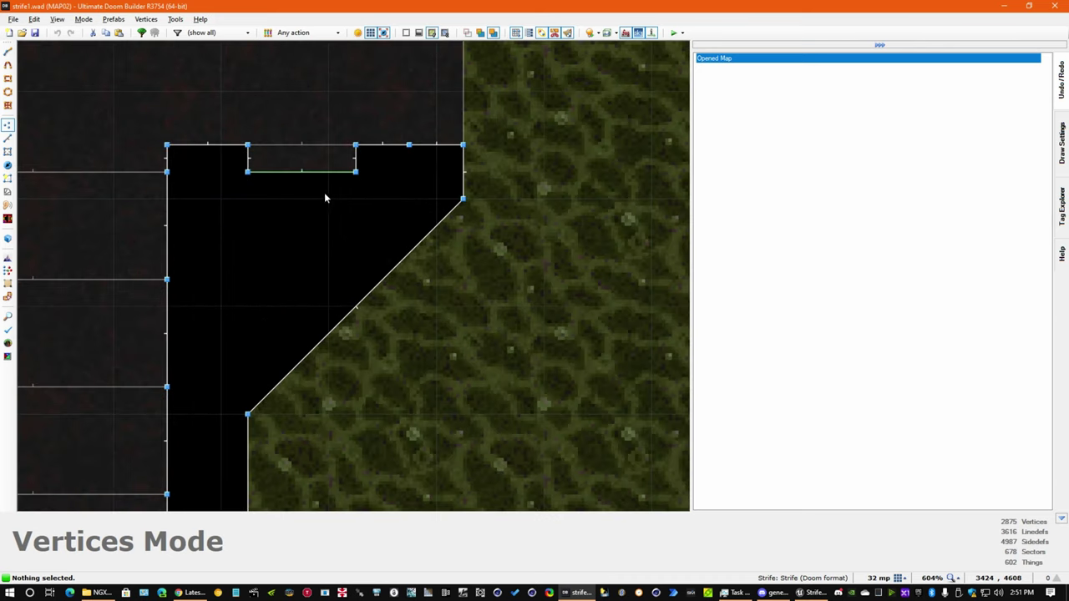
Switch to Linedefs mode and select the linedef at the Tag 42 wall recess beside the stair tower.
click(8, 140)
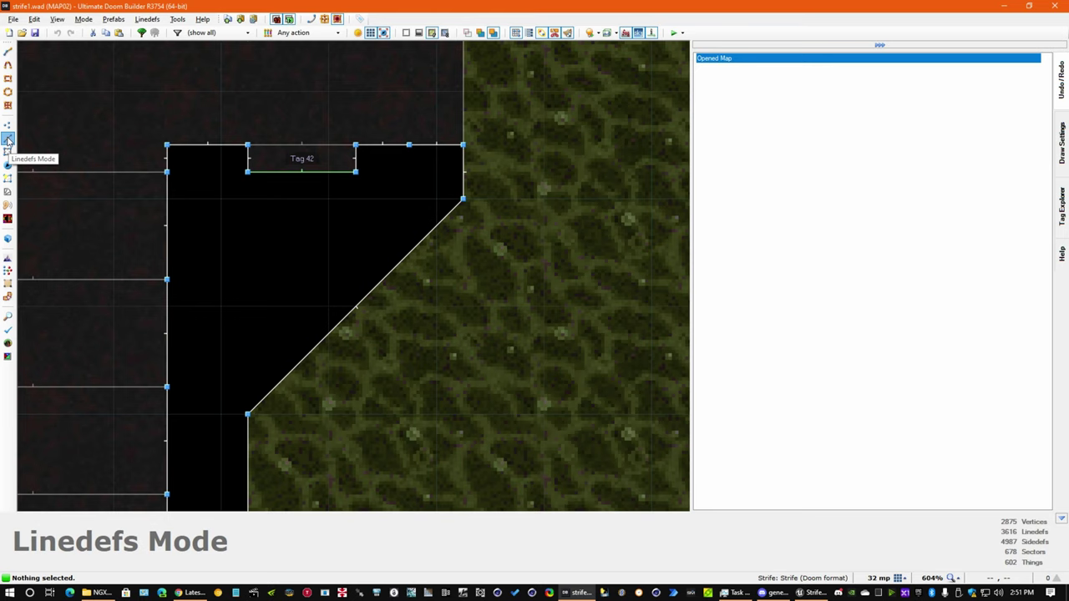
click(303, 173)
scroll(304, 174, down, 8)
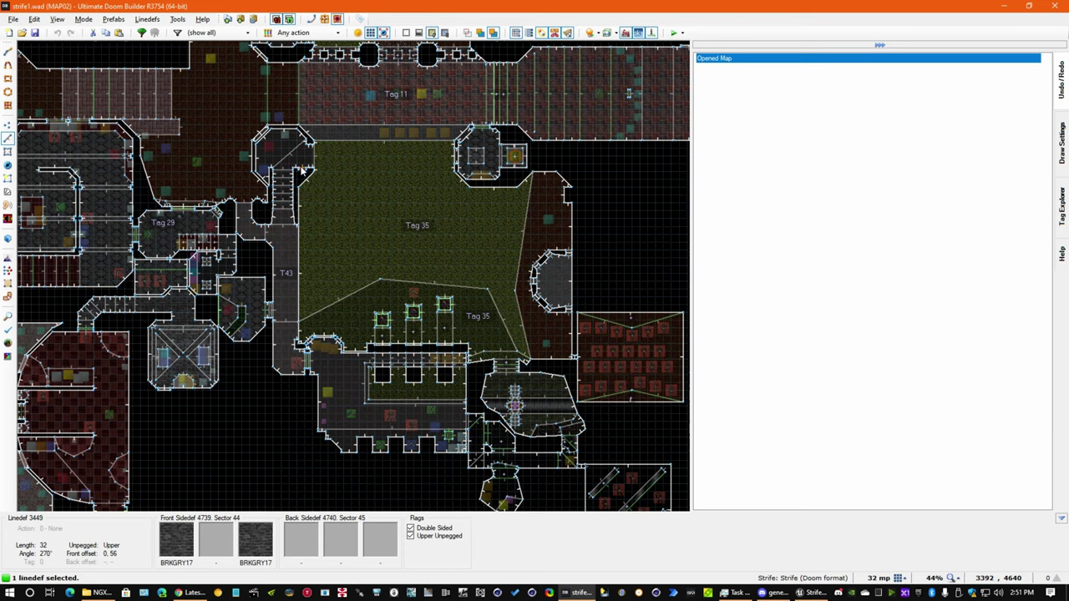
Inspect the red-floored room containing the Tag 16, 22, 23 and 30 sectors beside the southern water area.
scroll(380, 247, down, 4)
key(Left)
key(Left)
key(Left)
key(Left)
scroll(460, 346, up, 5)
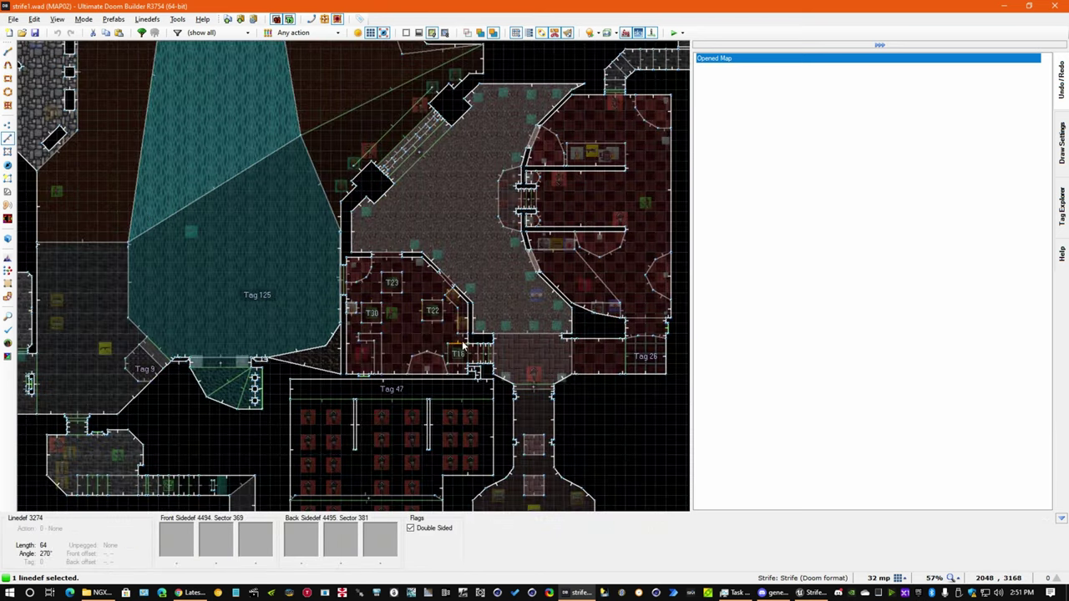
scroll(464, 349, up, 5)
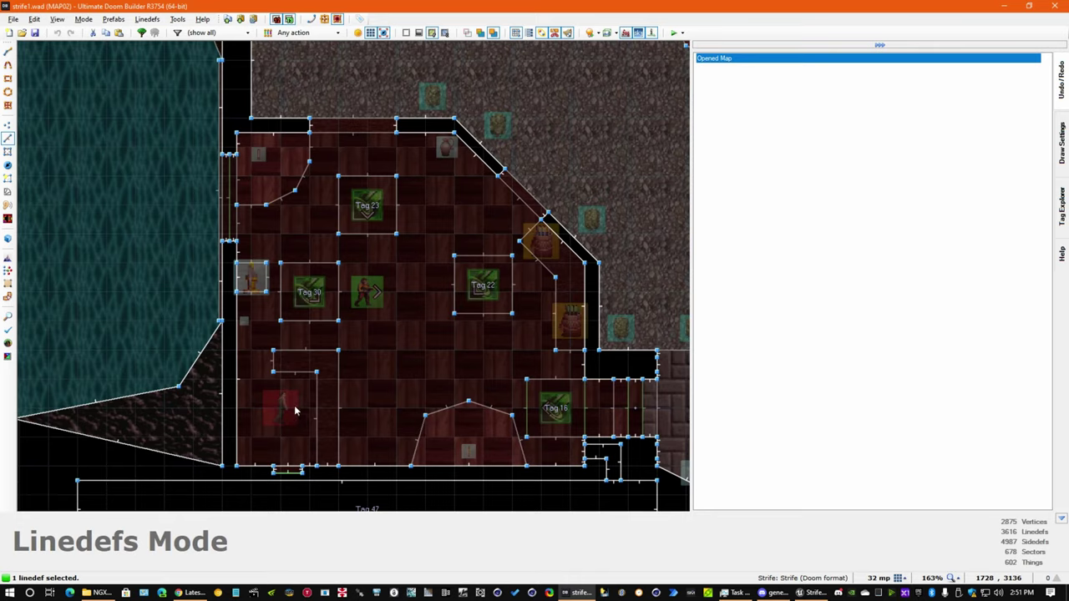
Inspect the stair-tower switch linedef's action and the Tag 35 courtyard sectors it targets.
scroll(297, 399, down, 7)
scroll(364, 354, up, 7)
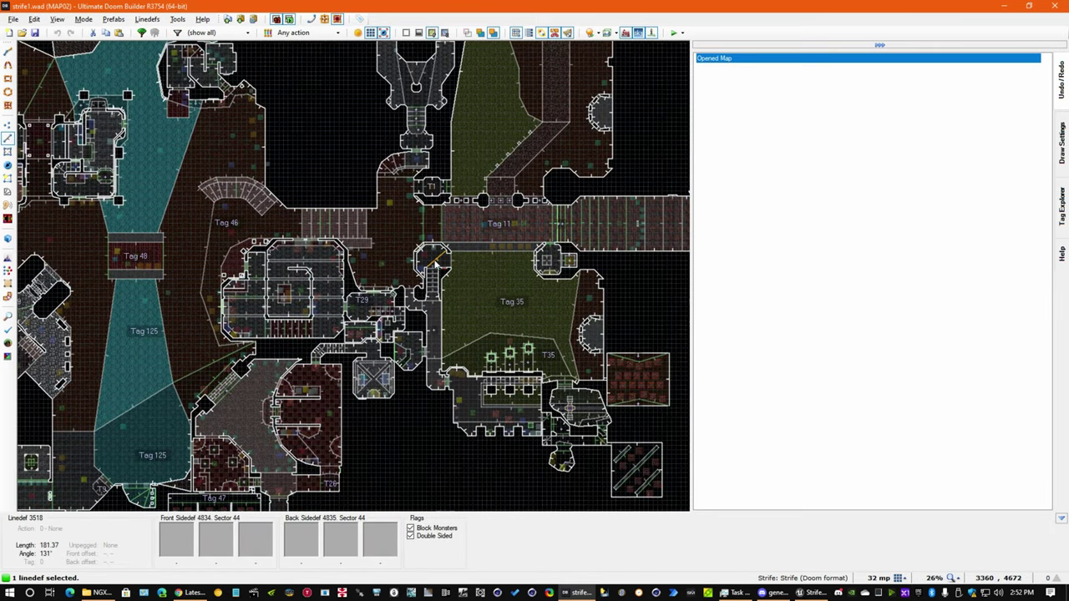
scroll(349, 266, up, 2)
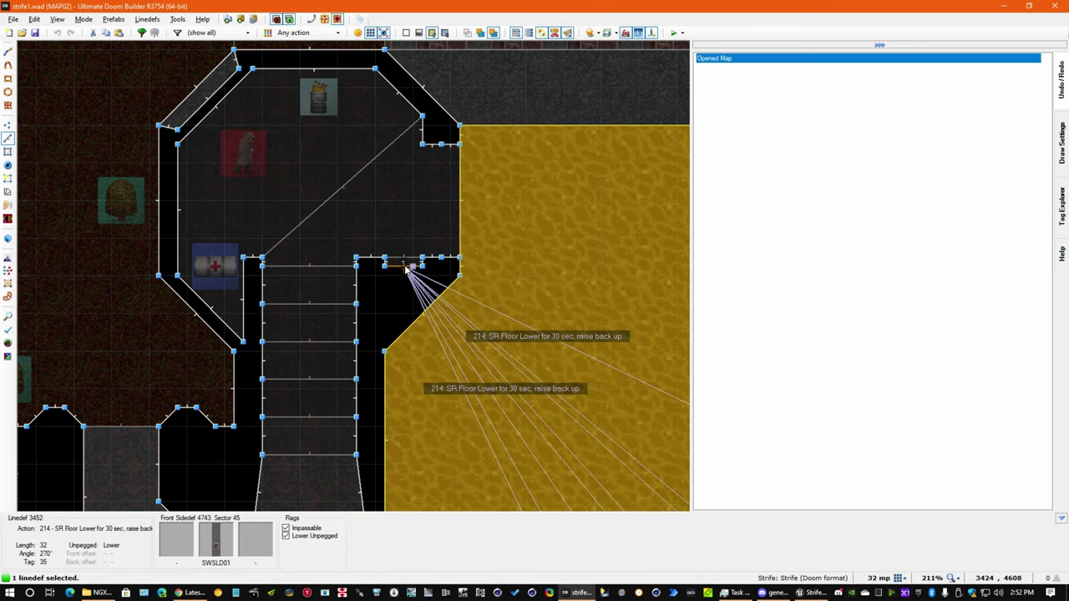
scroll(406, 265, down, 8)
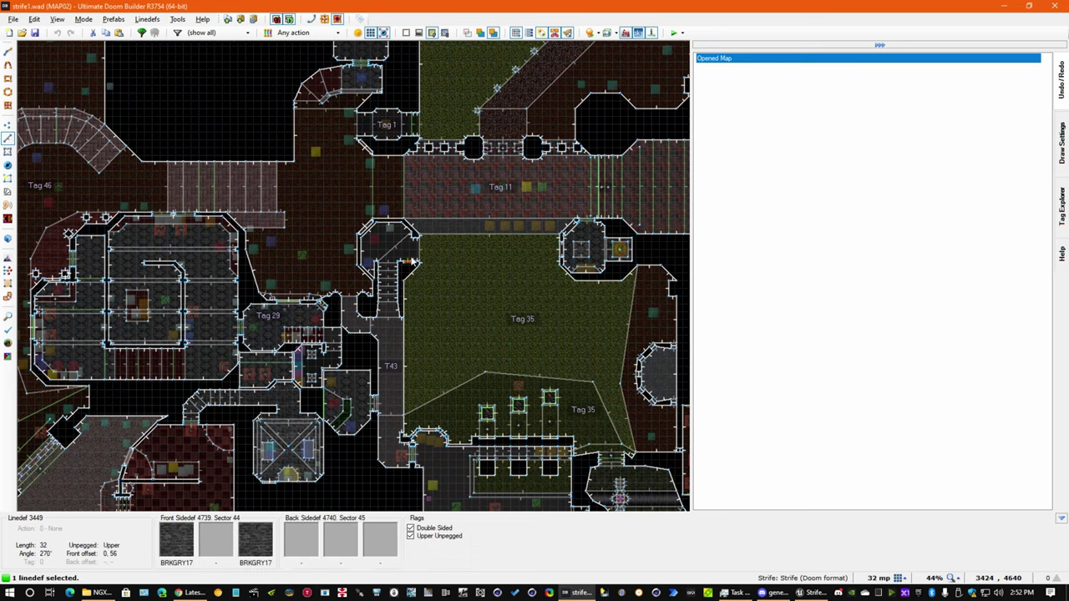
scroll(368, 292, up, 5)
scroll(286, 265, down, 3)
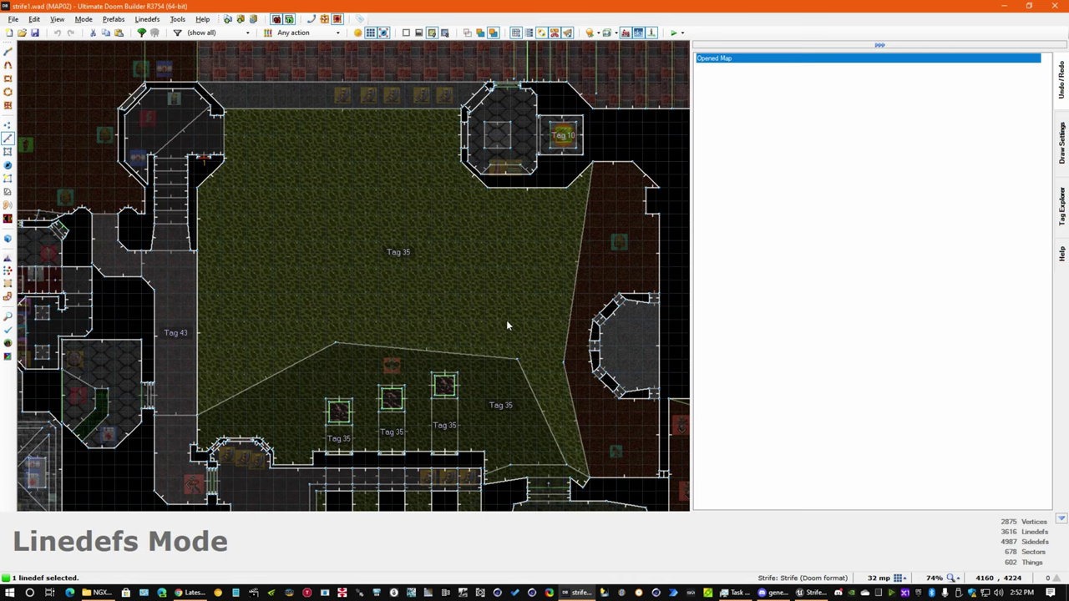
Examine the Tag 35 courtyard, its three pillar sectors and the door linedefs leading into the pipe chamber.
key(Right)
key(Right)
key(Down)
key(Down)
key(Down)
key(Down)
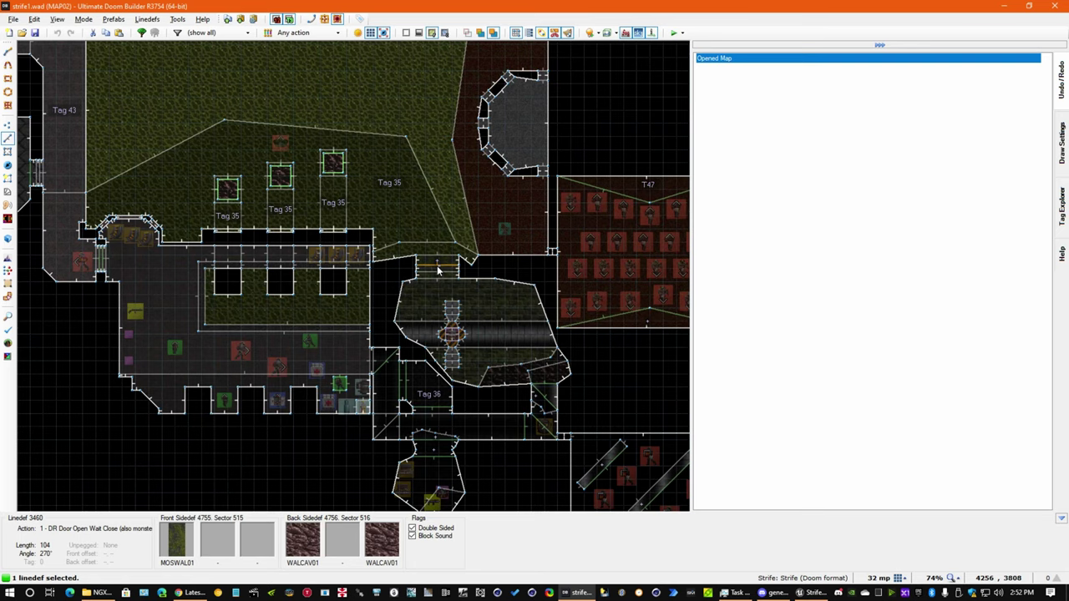
key(Up)
key(Up)
key(Up)
key(Left)
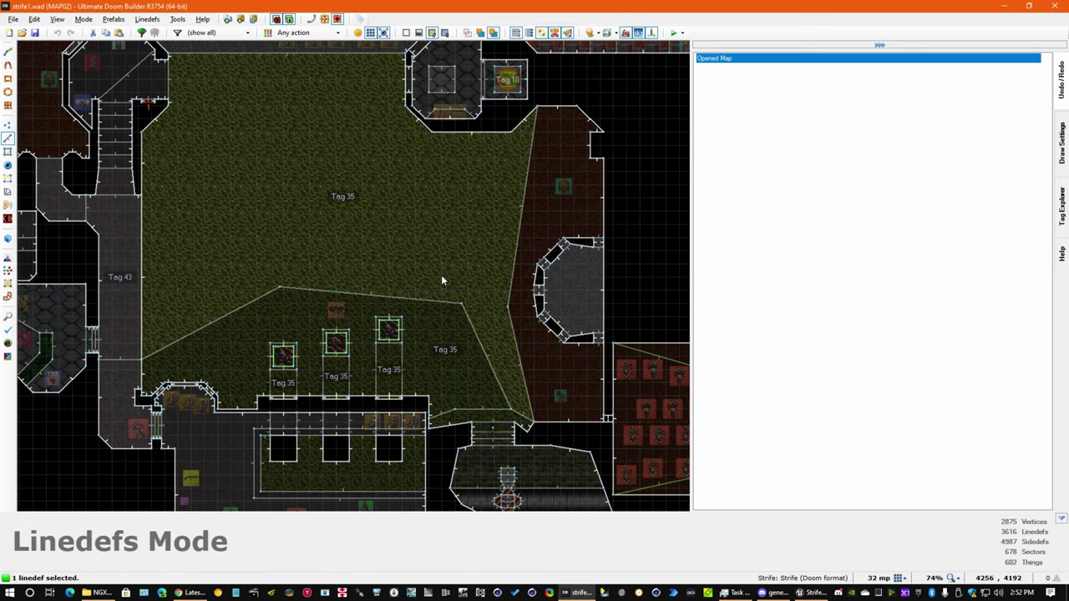
key(Left)
scroll(377, 250, down, 4)
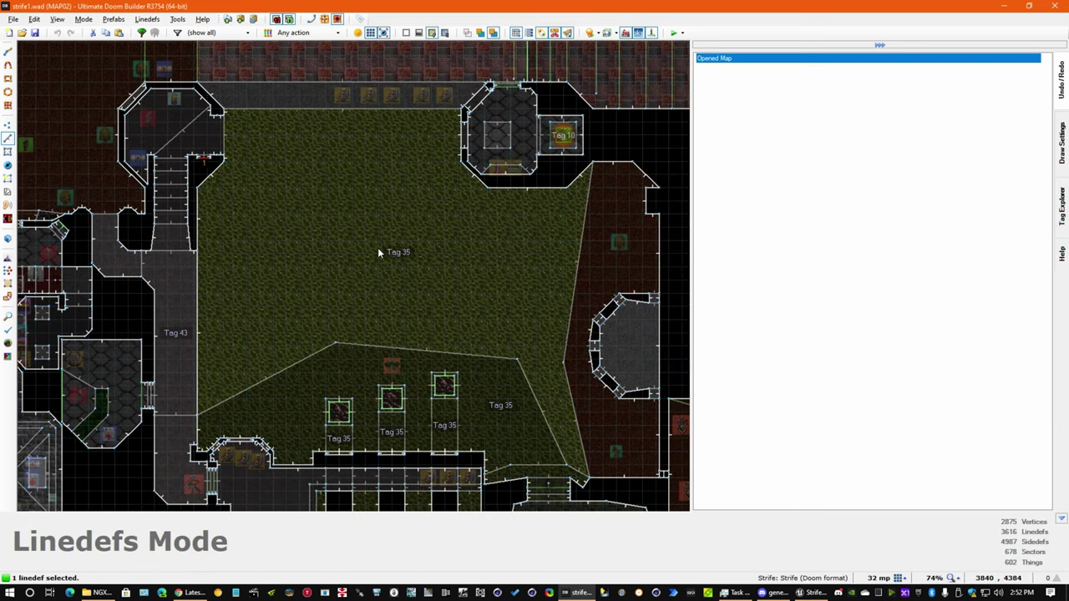
scroll(367, 254, down, 2)
scroll(361, 259, up, 6)
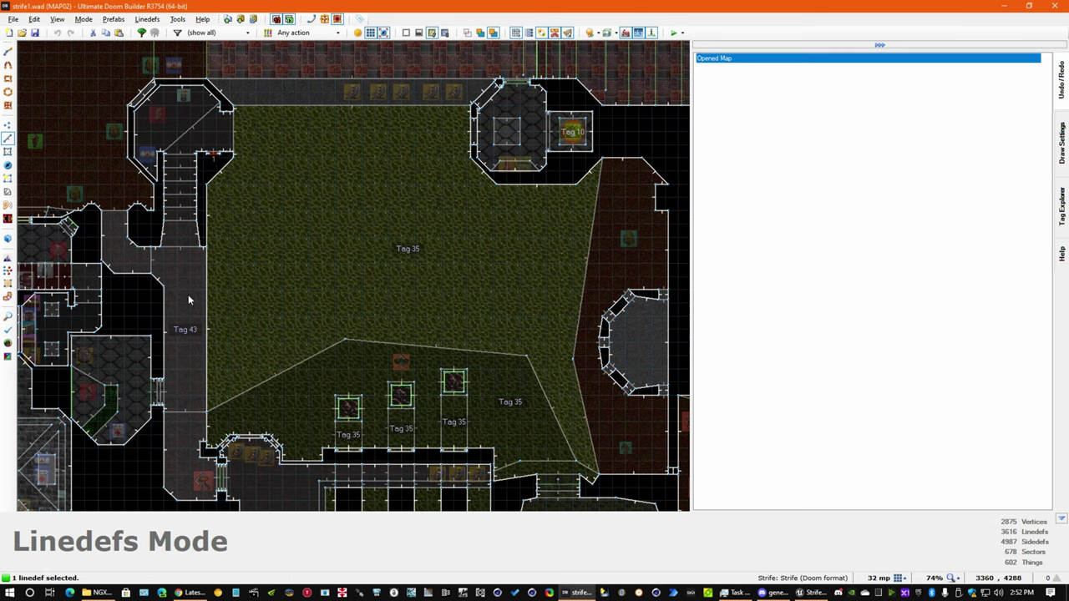
Disable the enhanced rendering effects and view the whole MAP02 layout before returning to the Tag 35 courtyard.
key(Tab)
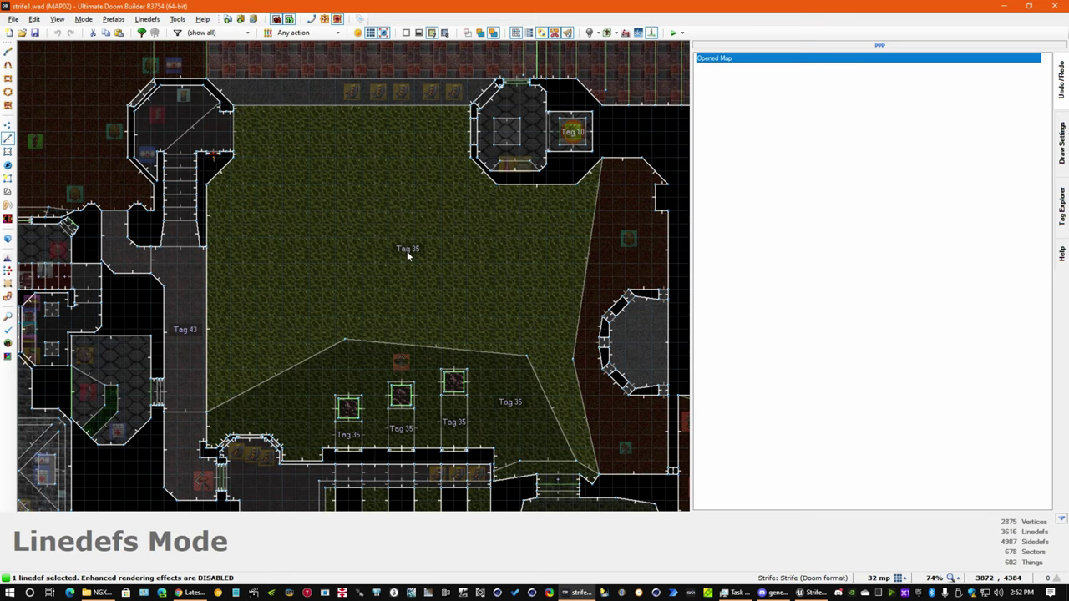
scroll(401, 246, down, 3)
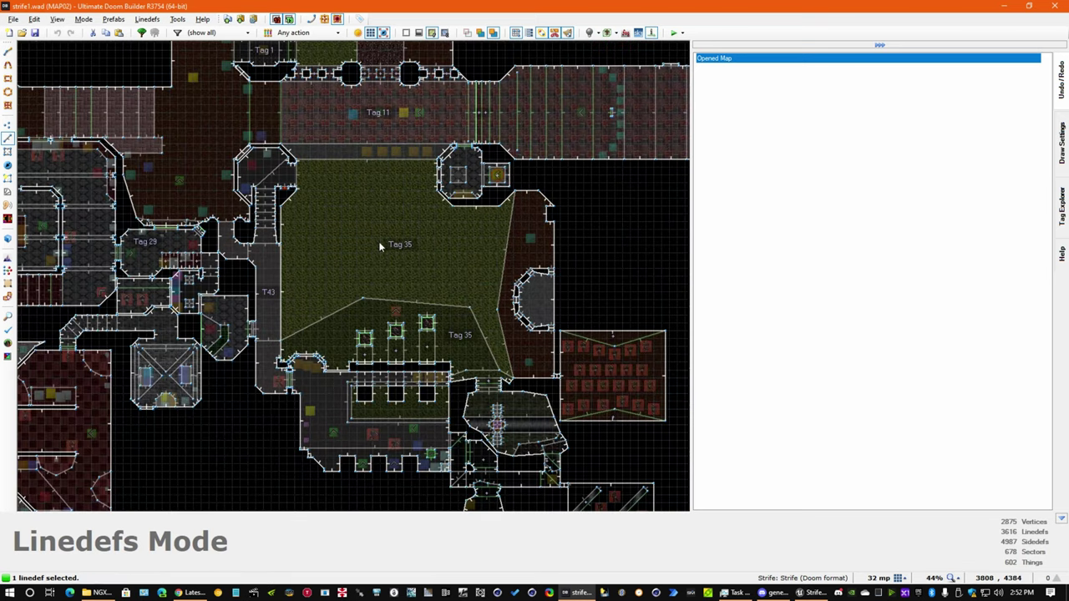
scroll(403, 268, down, 4)
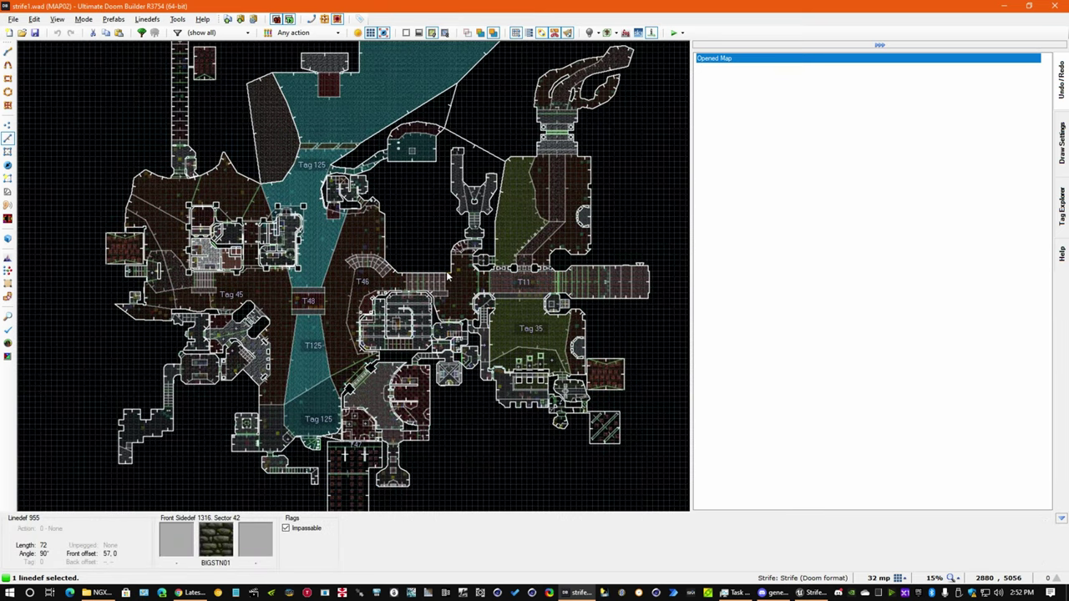
middle_drag(446, 276, 391, 331)
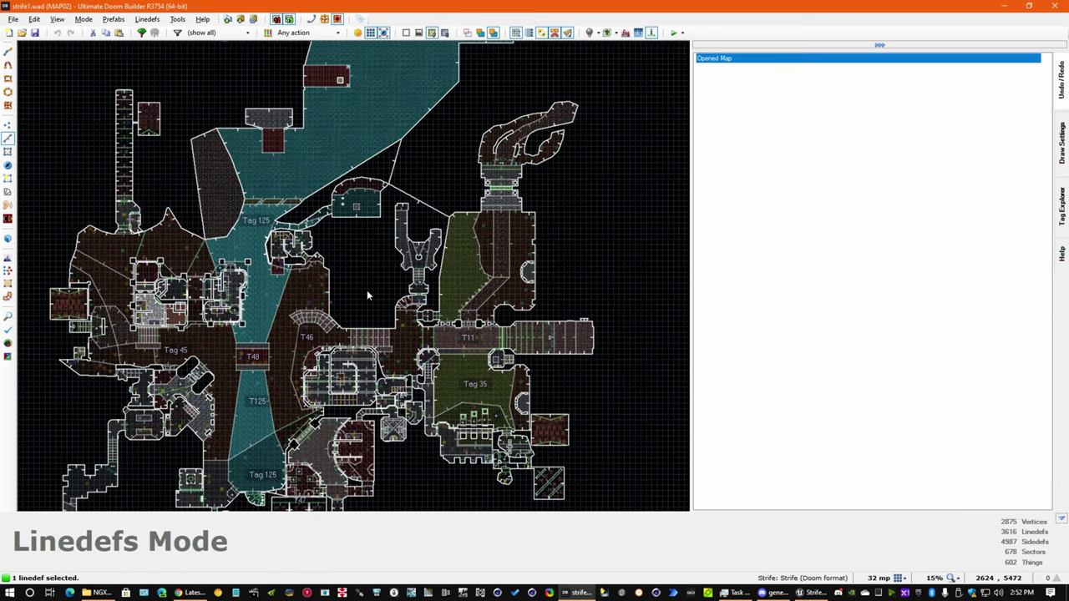
scroll(433, 299, down, 5)
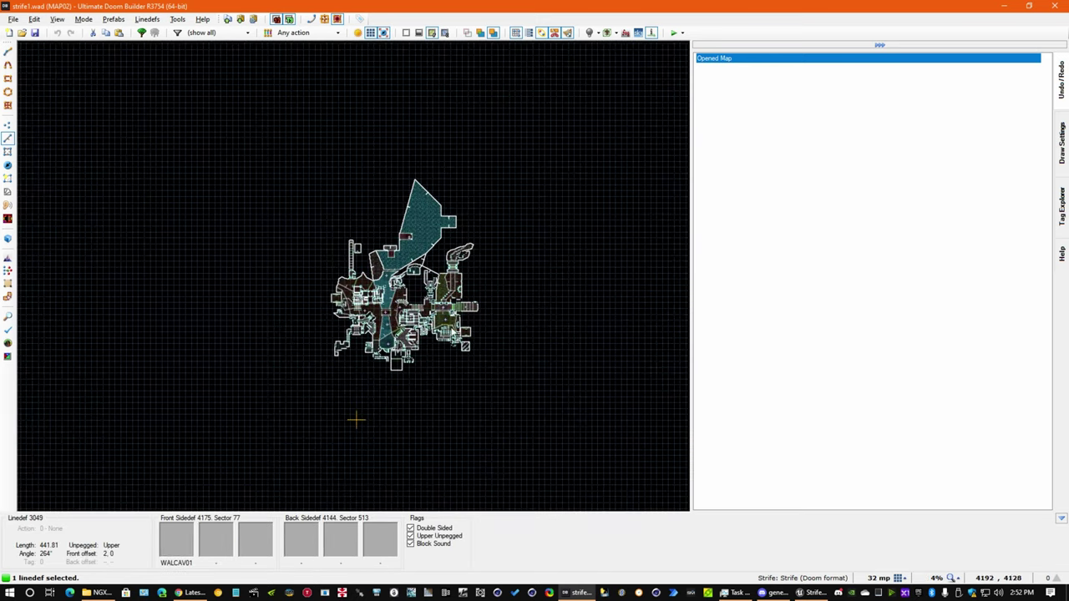
scroll(449, 340, up, 6)
scroll(429, 314, up, 8)
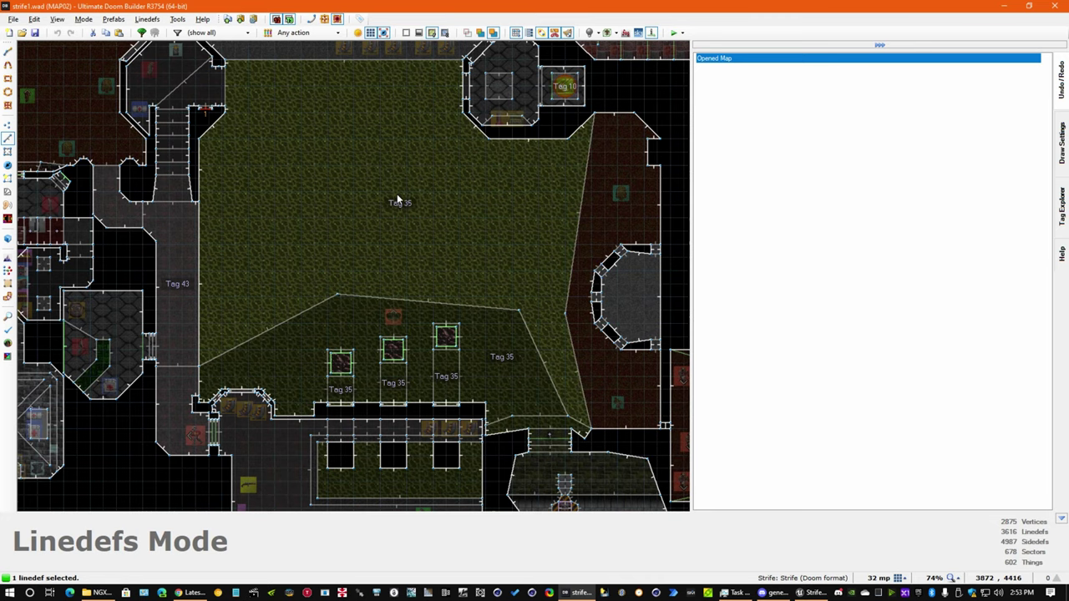
key(Up)
key(Down)
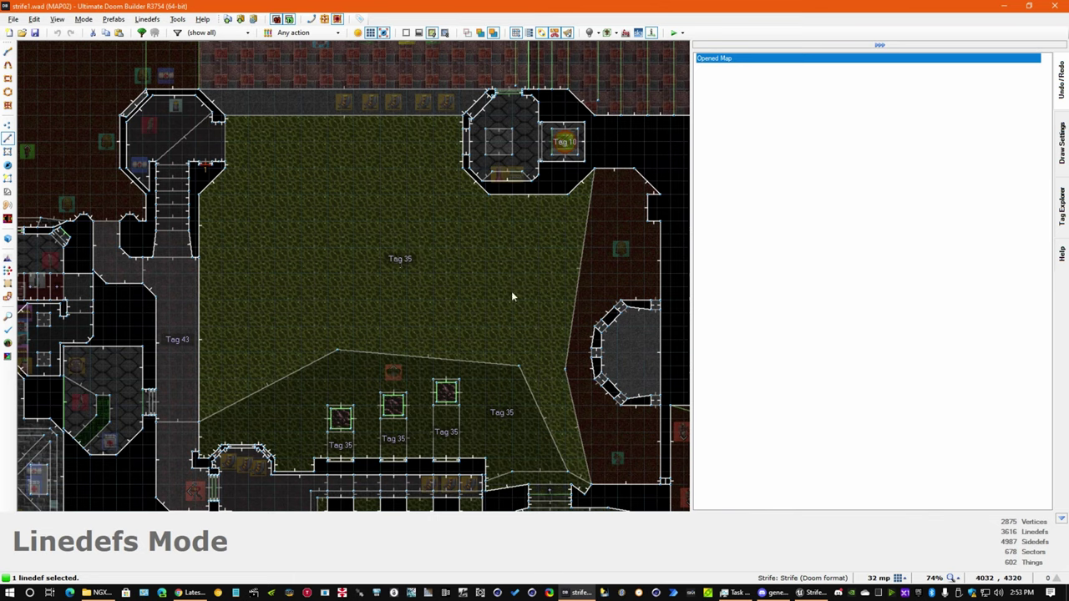
Switch to the Unreal editor, open the Map02 level and display it in Unlit view mode.
click(808, 593)
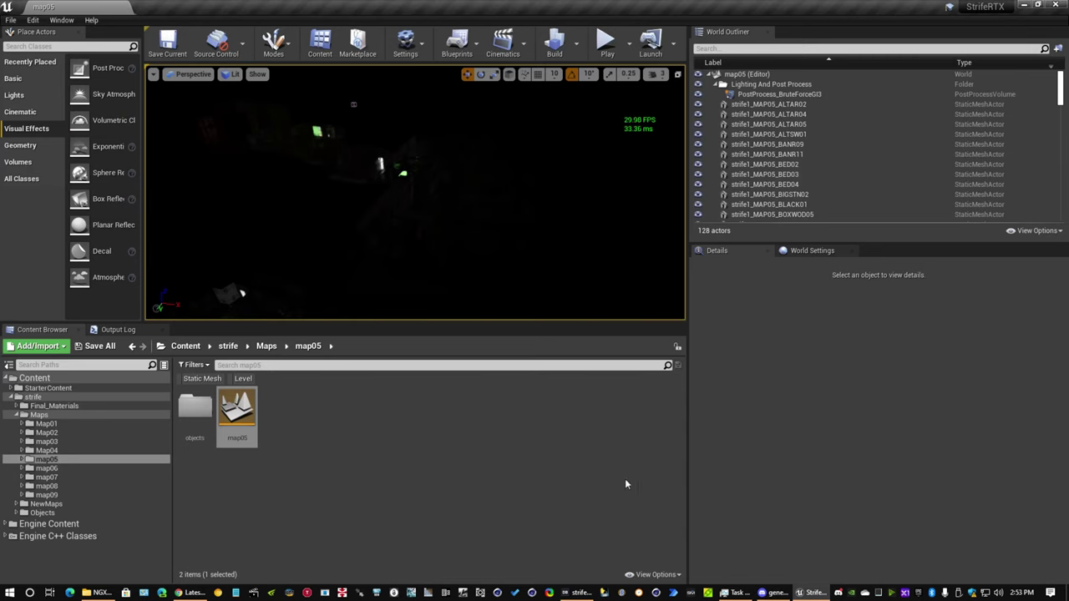
click(46, 433)
double_click(237, 409)
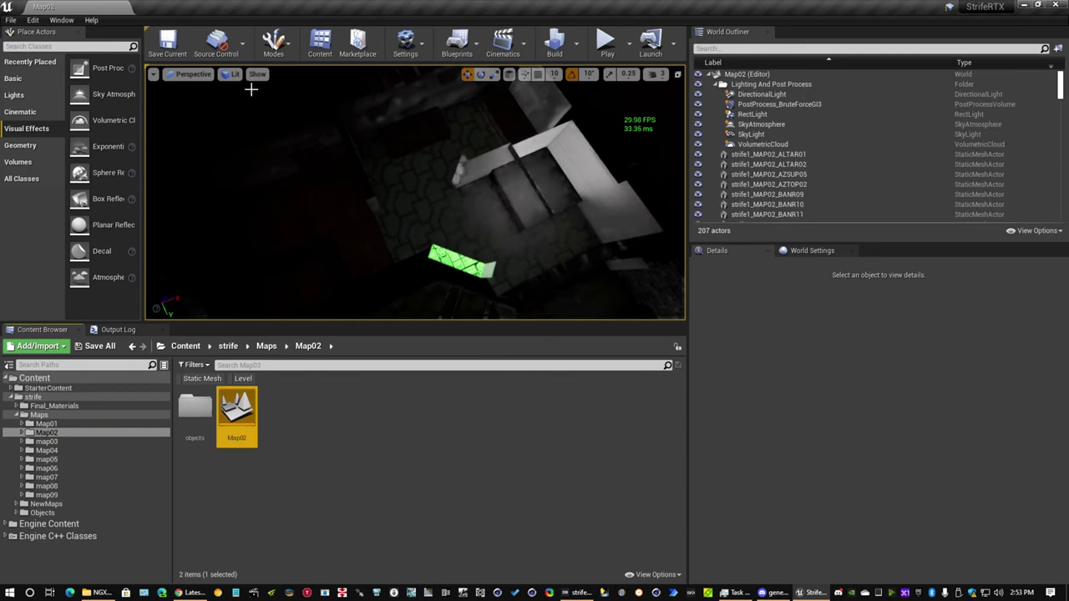
click(237, 75)
click(251, 109)
Examine the whole Map02 geometry from above and from the side, including the water channel and grass courtyards.
right_drag(334, 184, 560, 102)
right_drag(417, 183, 289, 234)
right_drag(367, 121, 375, 129)
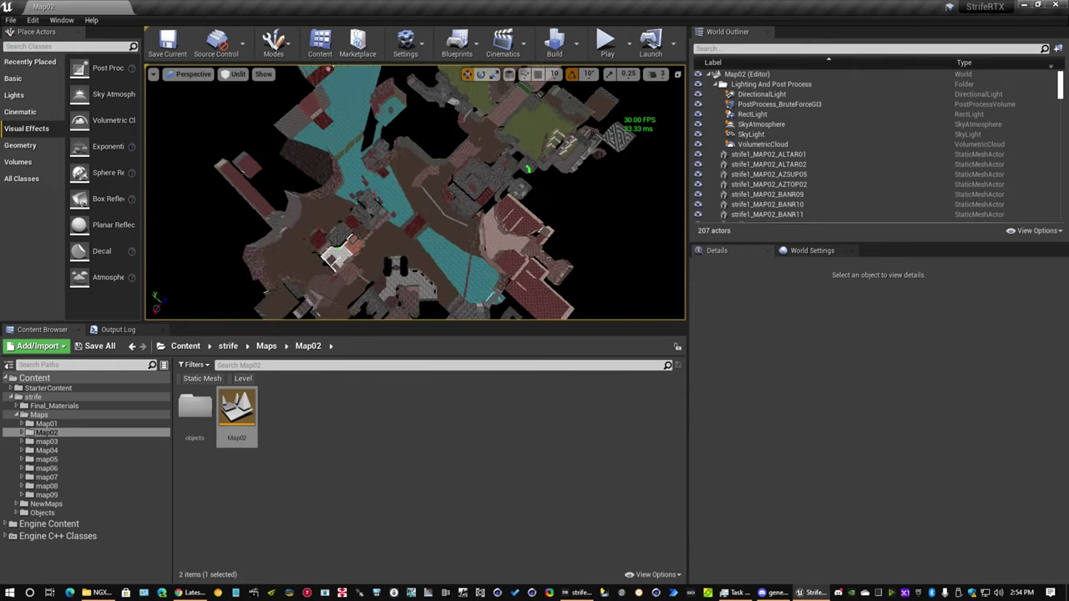
mouse_move(496, 212)
right_down()
mouse_move(451, 212)
mouse_move(496, 212)
right_up()
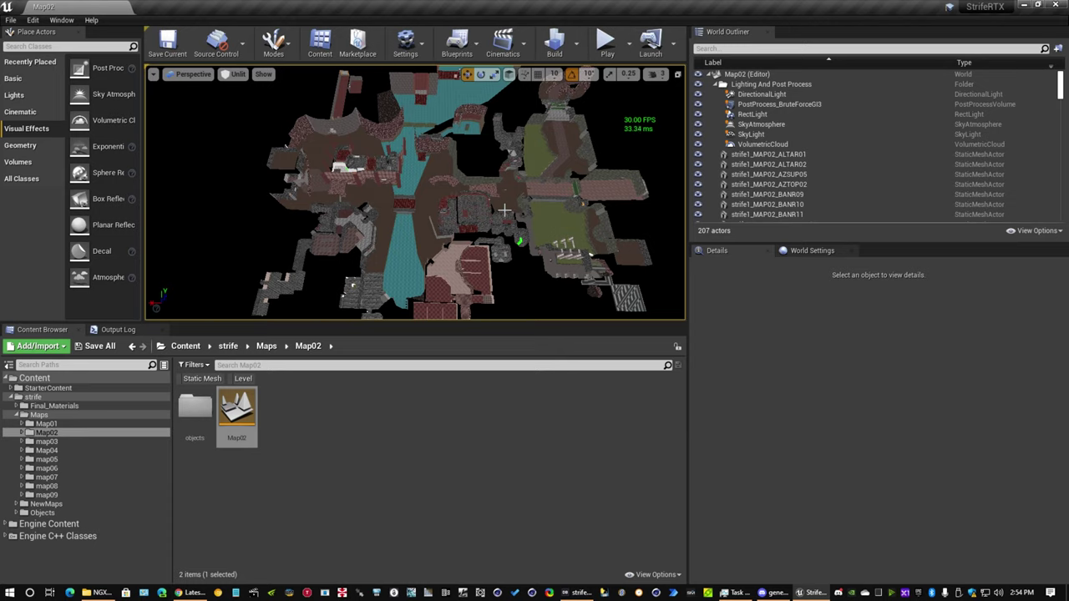
right_drag(504, 211, 505, 210)
right_drag(202, 223, 203, 223)
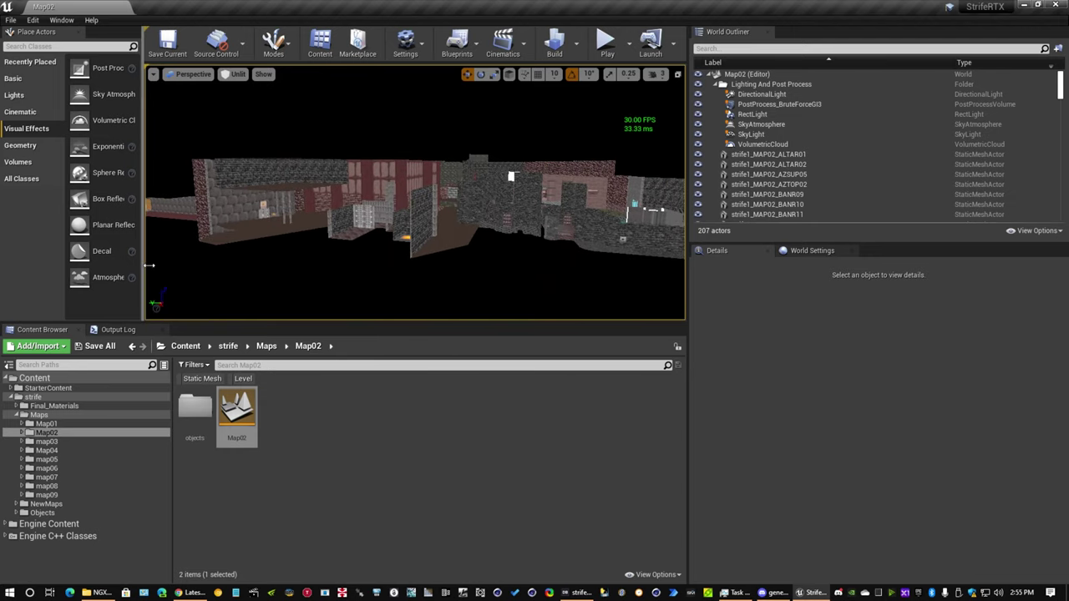
Open the Map04 level from the strife Maps folder.
click(66, 424)
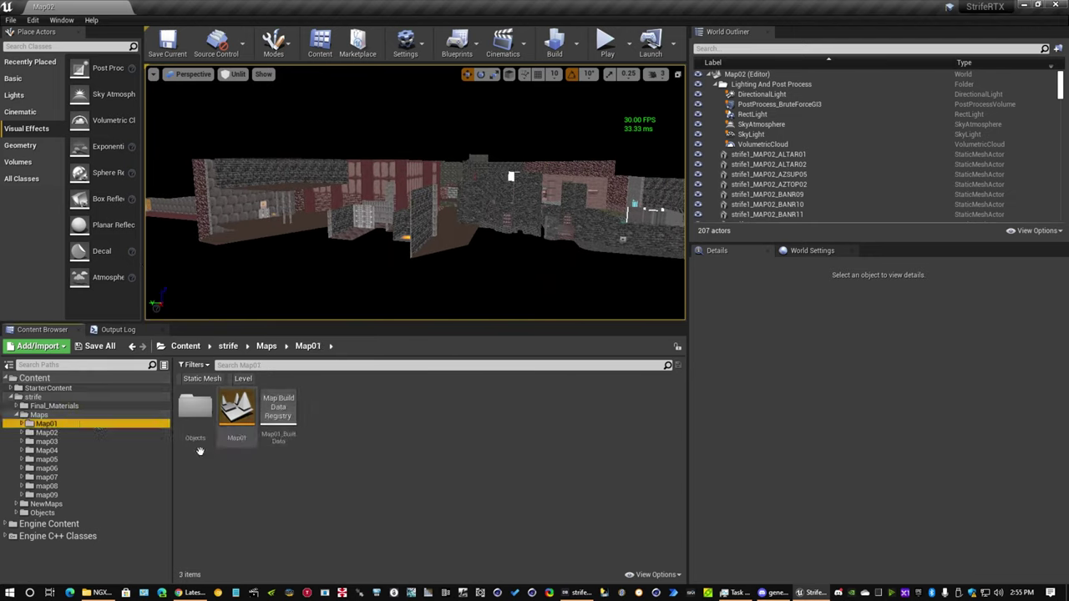
click(74, 451)
double_click(236, 409)
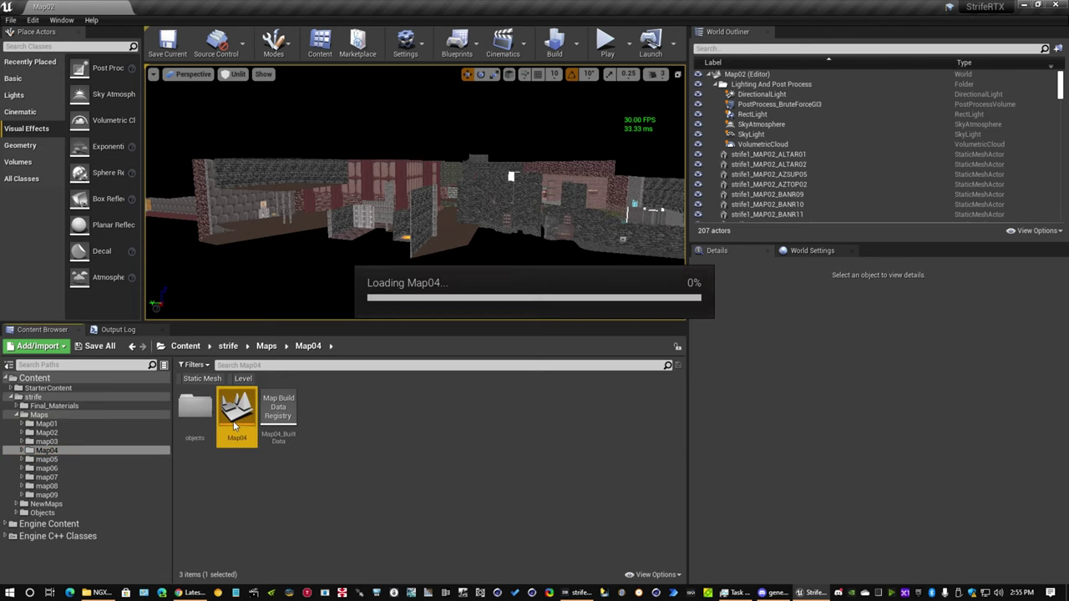
Open the Map06 level and look over its overall layout.
click(47, 468)
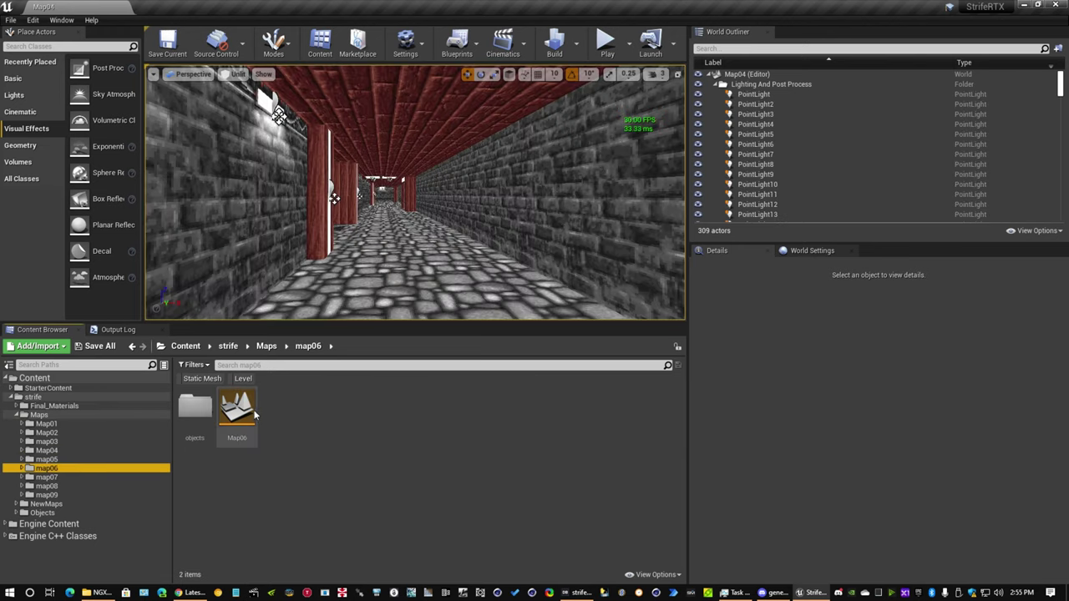
double_click(246, 409)
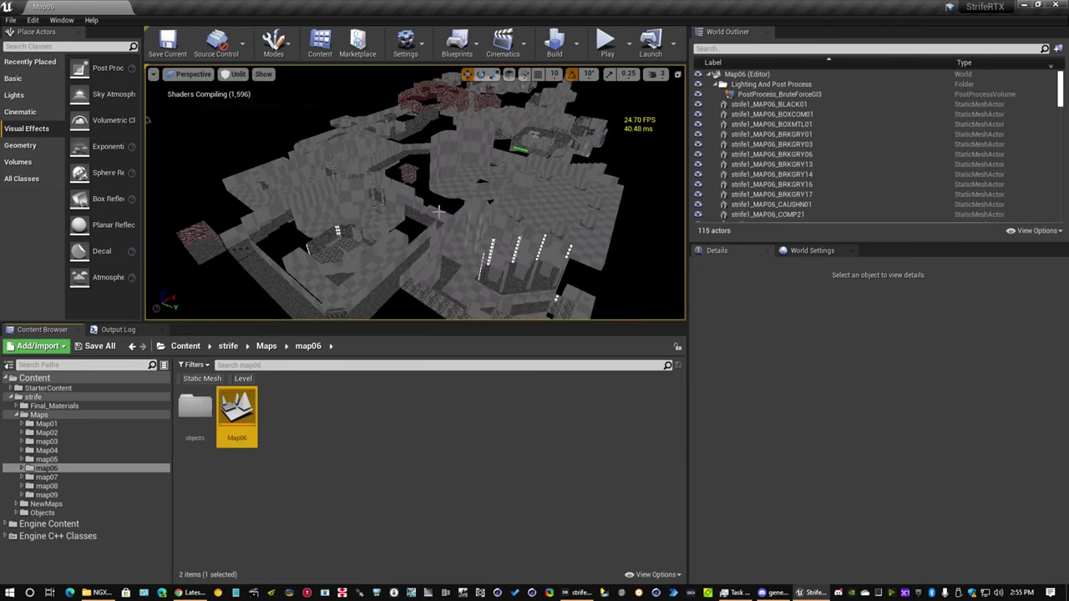
right_drag(415, 192, 347, 188)
right_drag(331, 256, 297, 178)
Open the Map01 level and bring the untextured white wall panel in the hexagon-floored room into view.
double_click(46, 424)
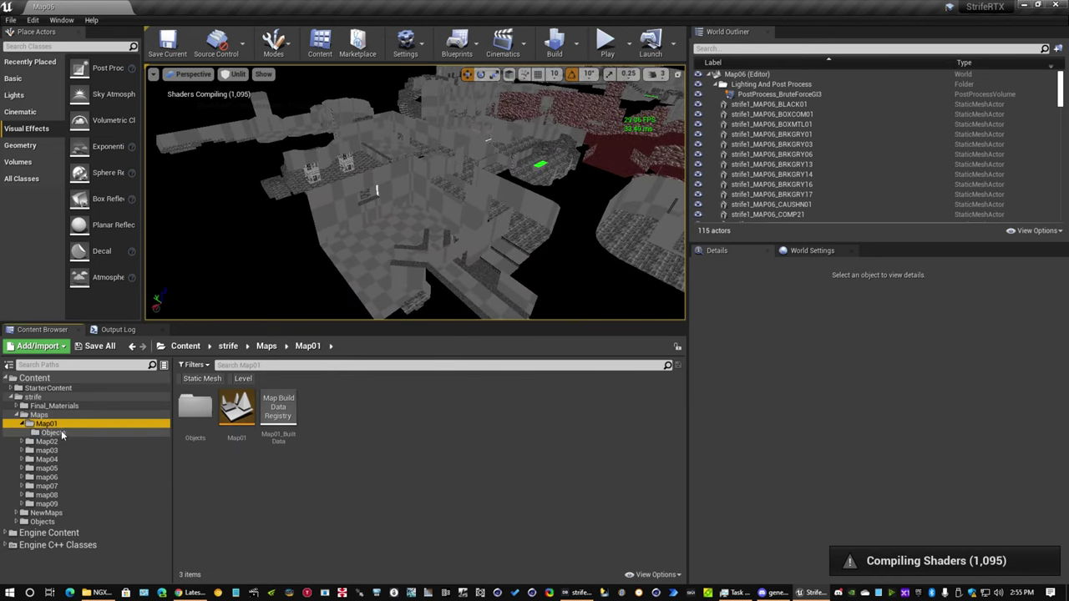
double_click(237, 411)
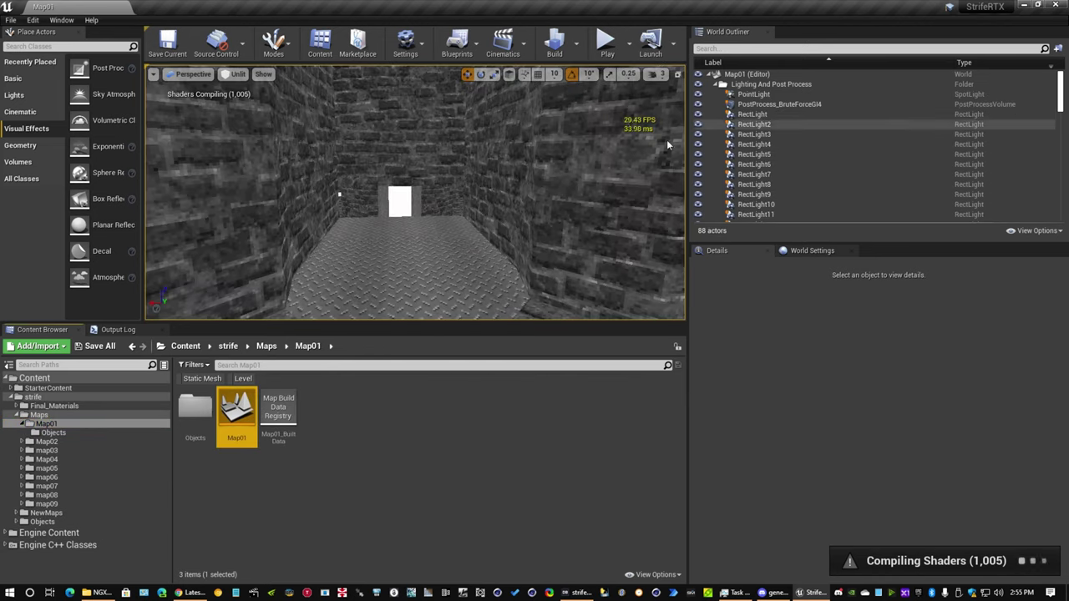
right_drag(641, 157, 476, 204)
right_drag(455, 88, 447, 89)
Assign the waltek09 material from Final_Materials to Element 0 of the 23_WALTEK09 wall panel and focus on it.
click(445, 171)
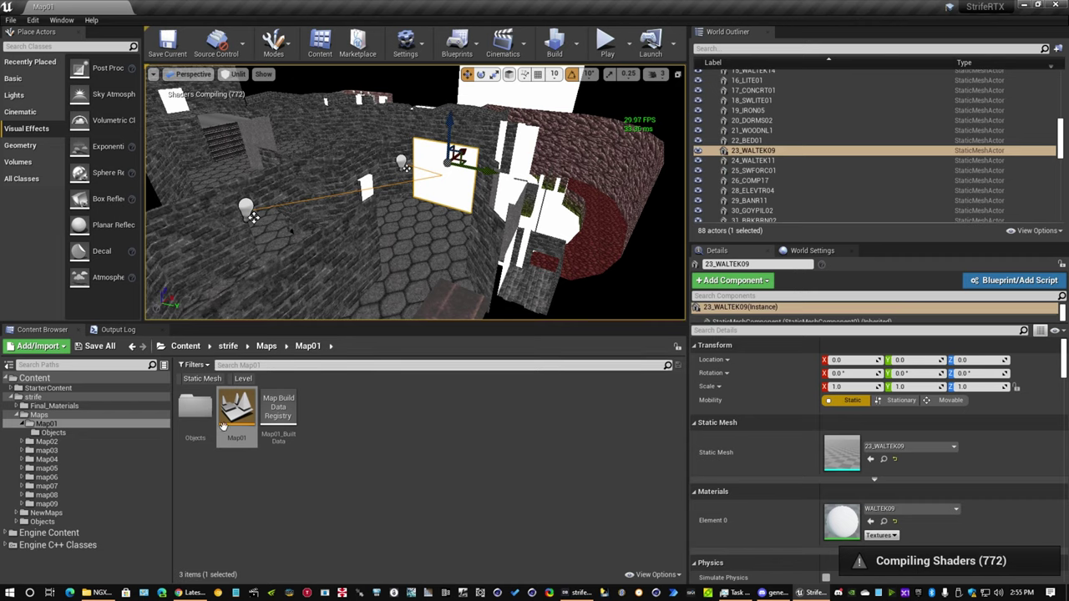
double_click(53, 406)
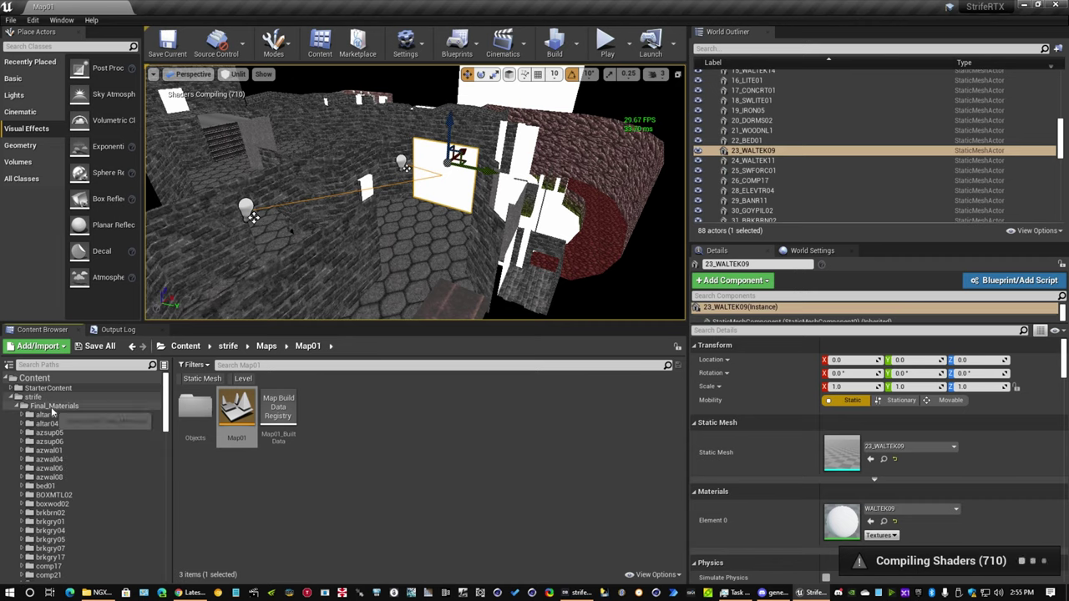
scroll(100, 481, down, 5)
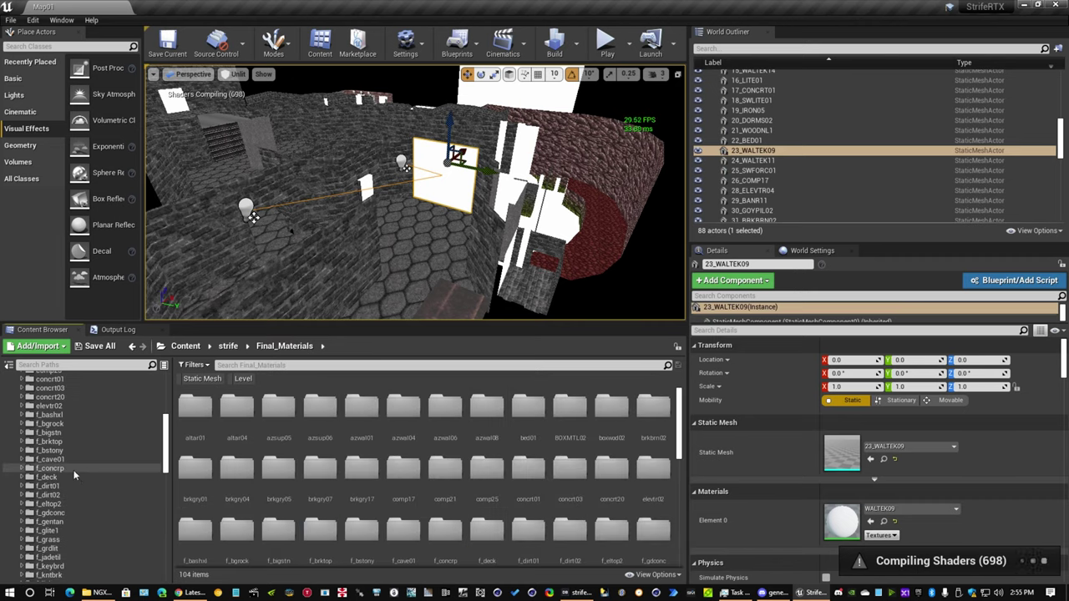
scroll(80, 481, down, 10)
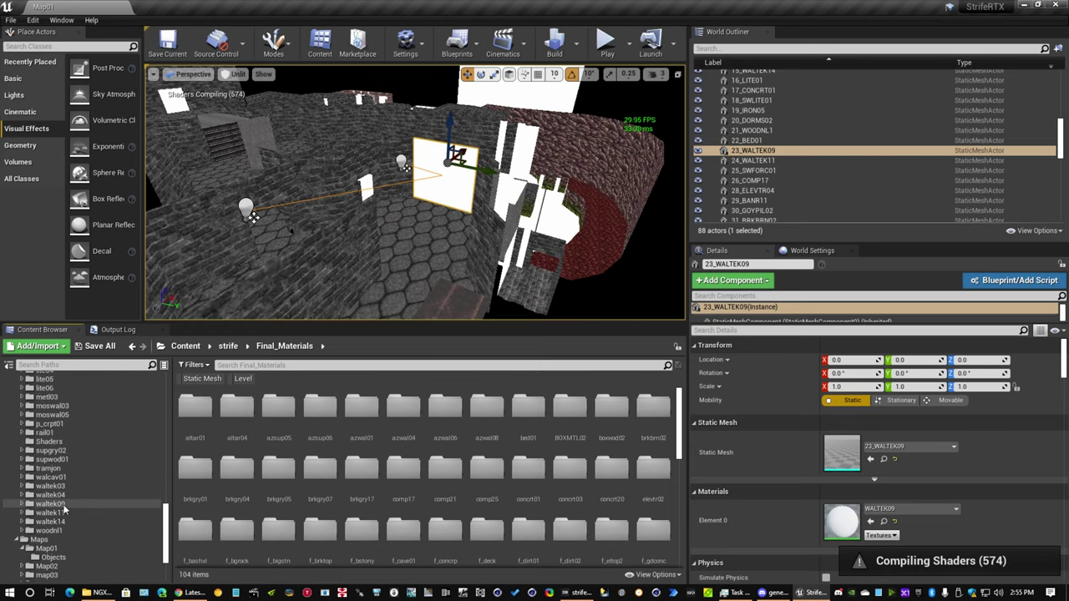
click(50, 503)
click(236, 443)
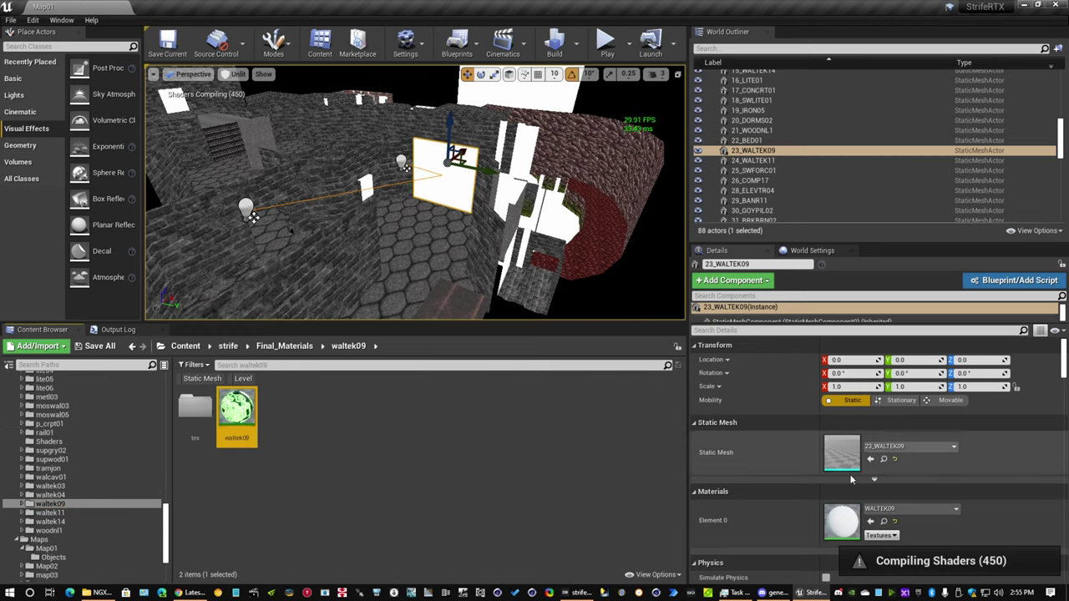
click(871, 521)
key(f)
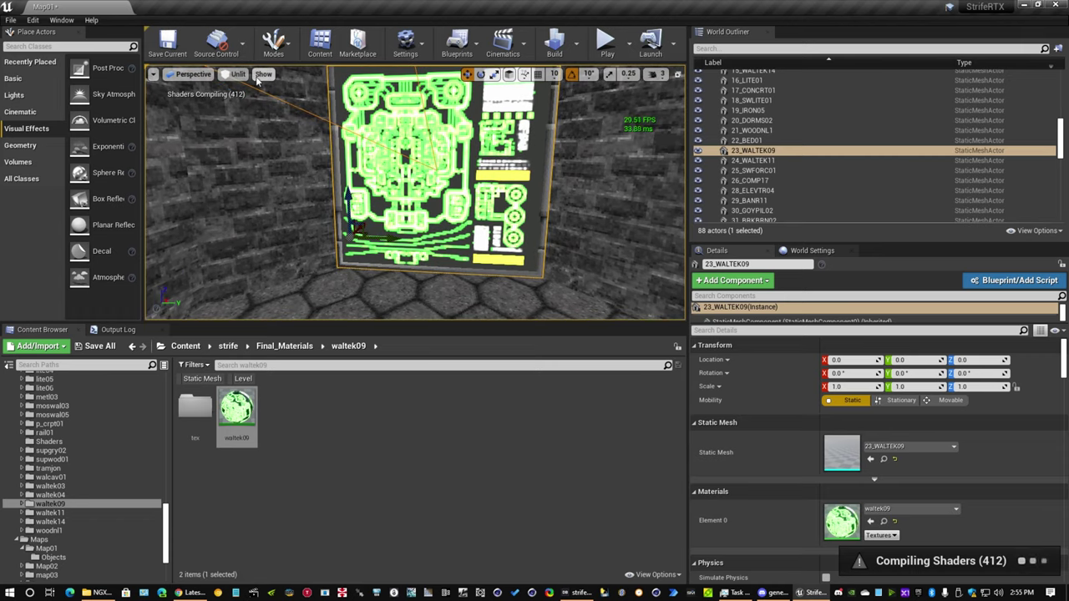
Display Map01 in Lit view mode and examine the light the green wall panel casts on the surrounding rooms.
click(236, 74)
click(244, 96)
right_drag(284, 122, 401, 127)
drag(354, 93, 402, 95)
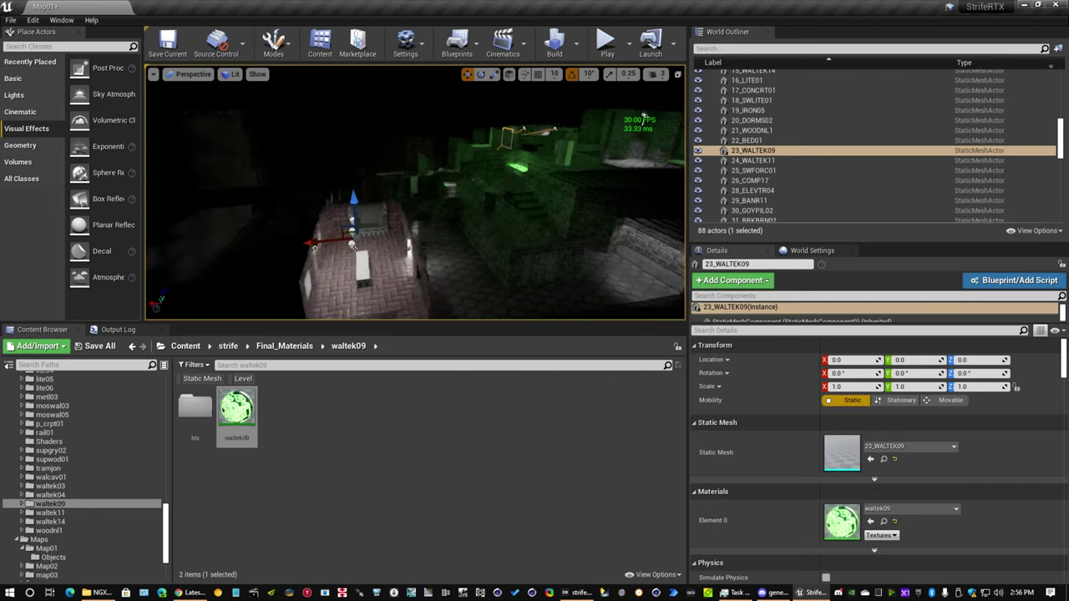
right_drag(415, 192, 551, 230)
right_drag(345, 167, 350, 74)
right_drag(551, 220, 548, 218)
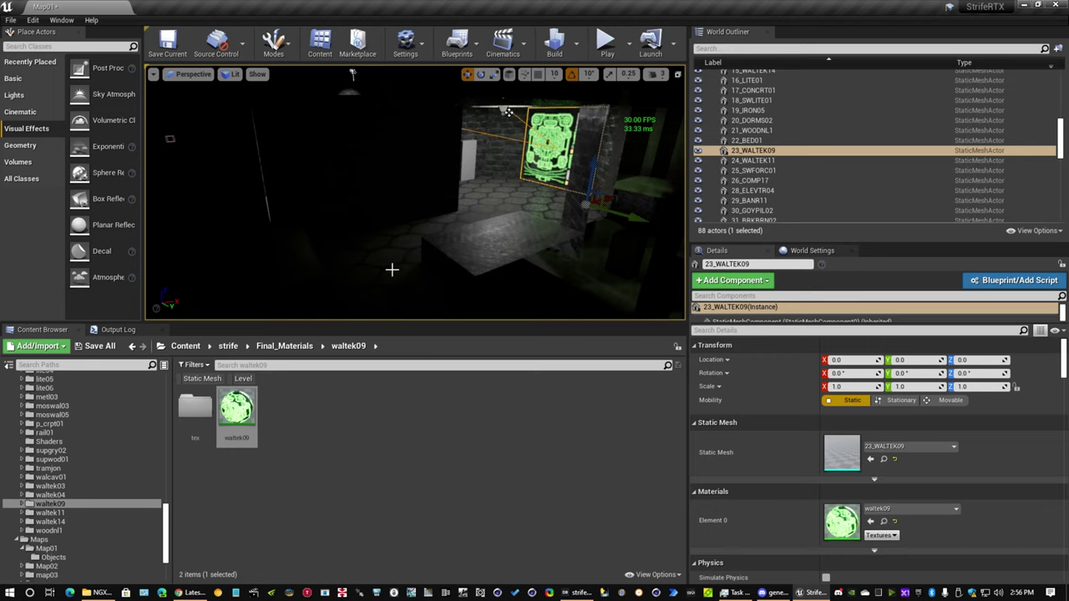
right_drag(424, 250, 544, 247)
drag(417, 243, 425, 242)
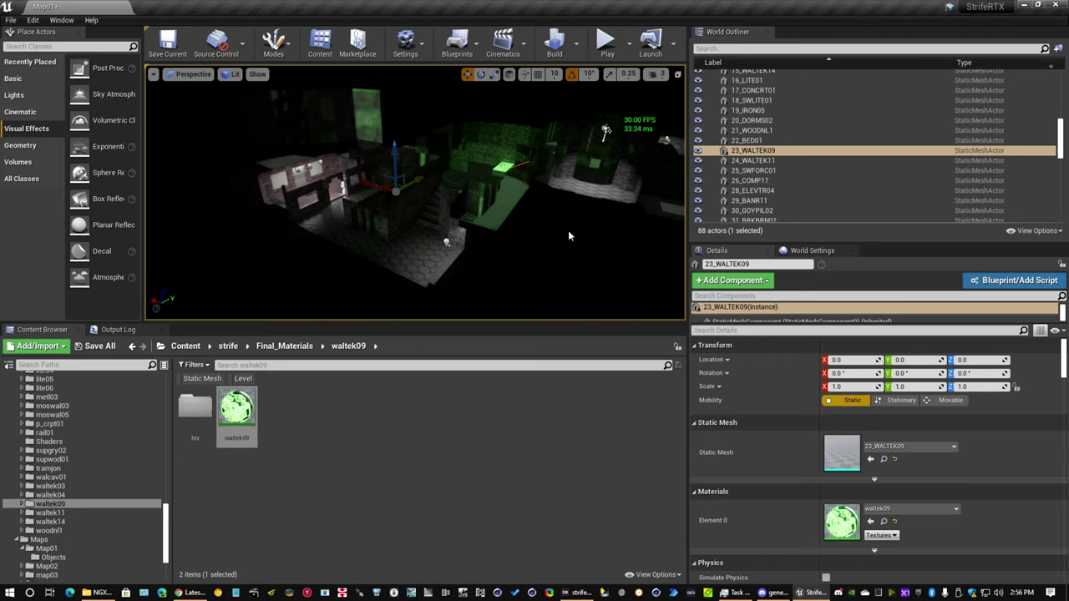